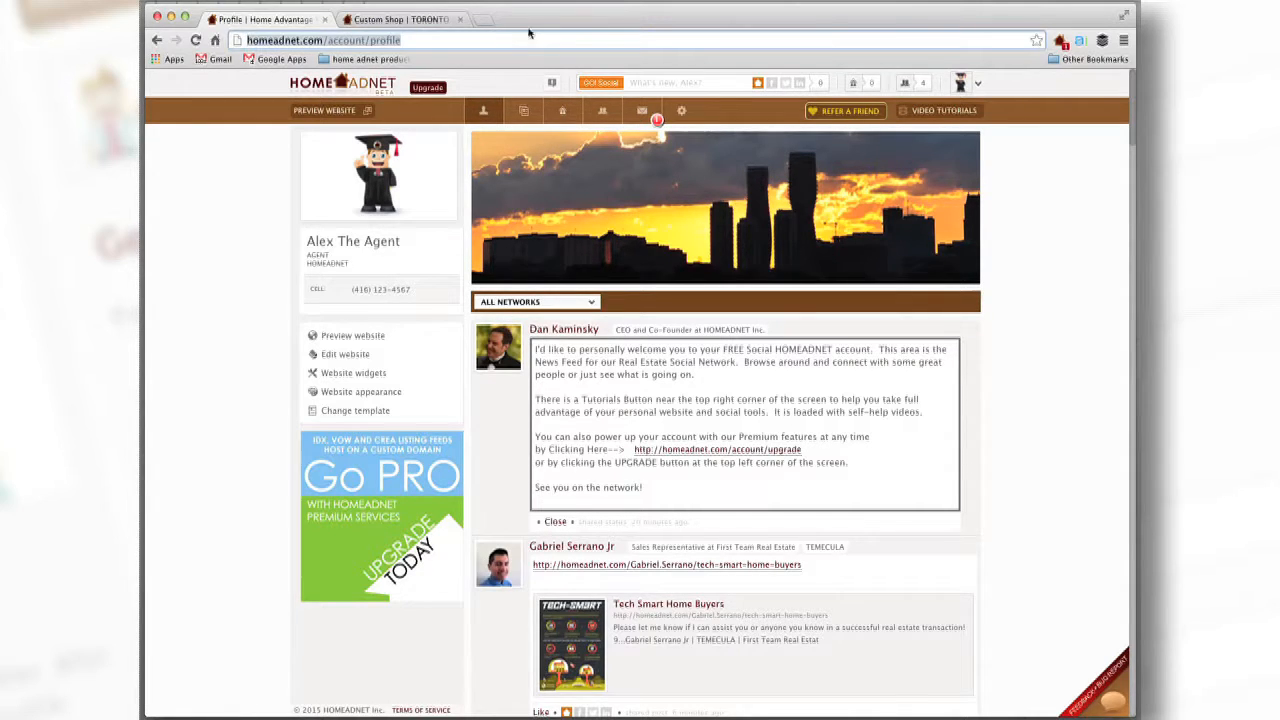
Step: Look over the Custom Shop page with its banner design samples and return to the profile page
left_click(414, 22)
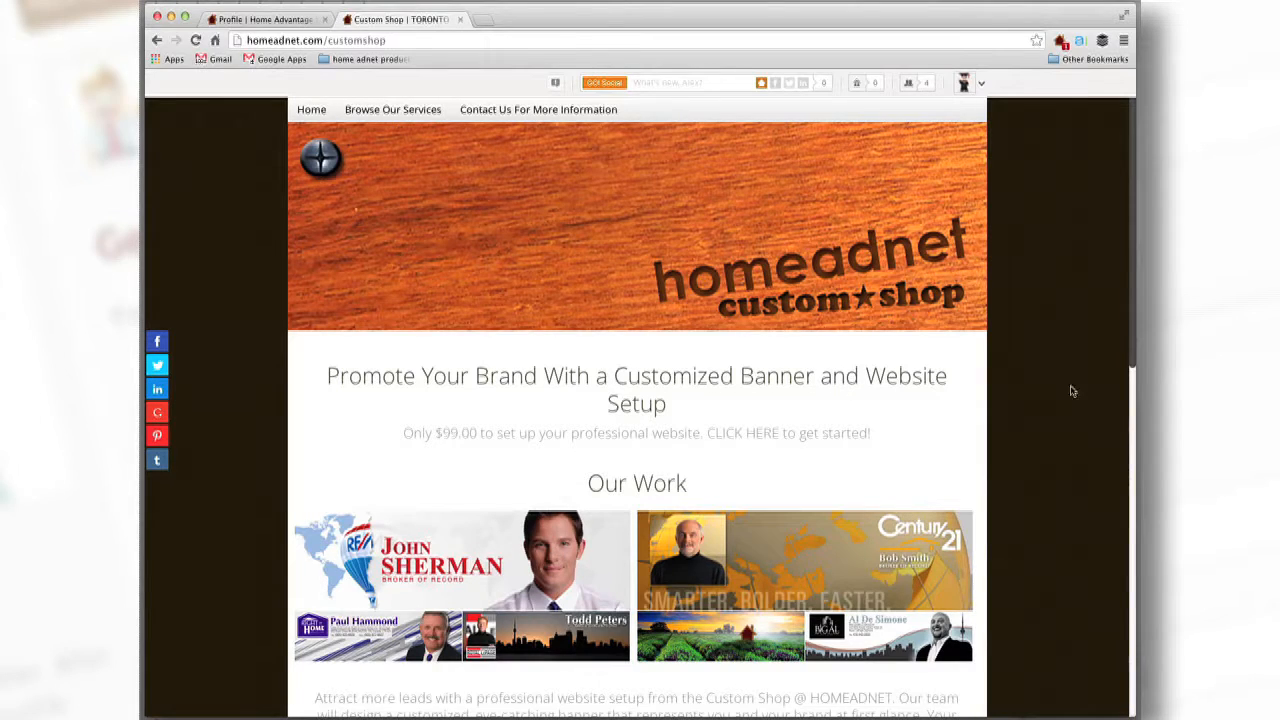
mouse_move(1133, 287)
left_mouse_down()
mouse_move(1137, 510)
mouse_move(1129, 255)
left_mouse_up()
left_click(265, 20)
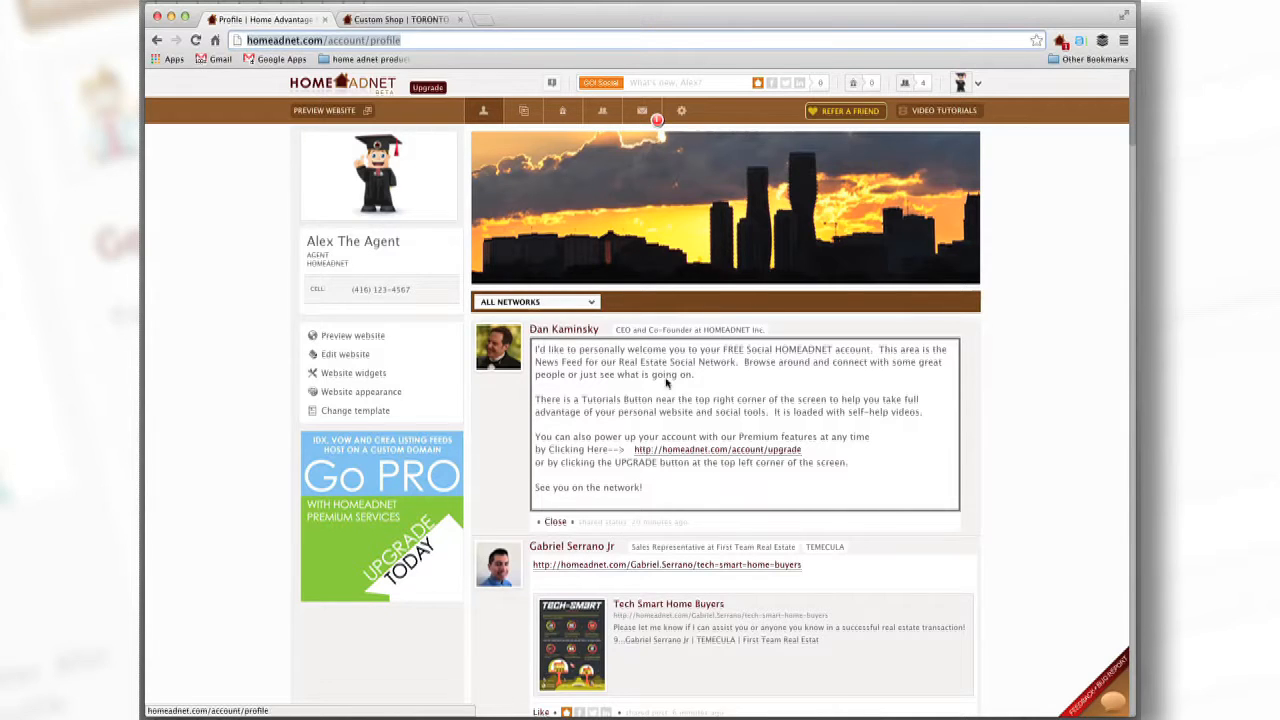
left_click_drag(1127, 144, 1124, 100)
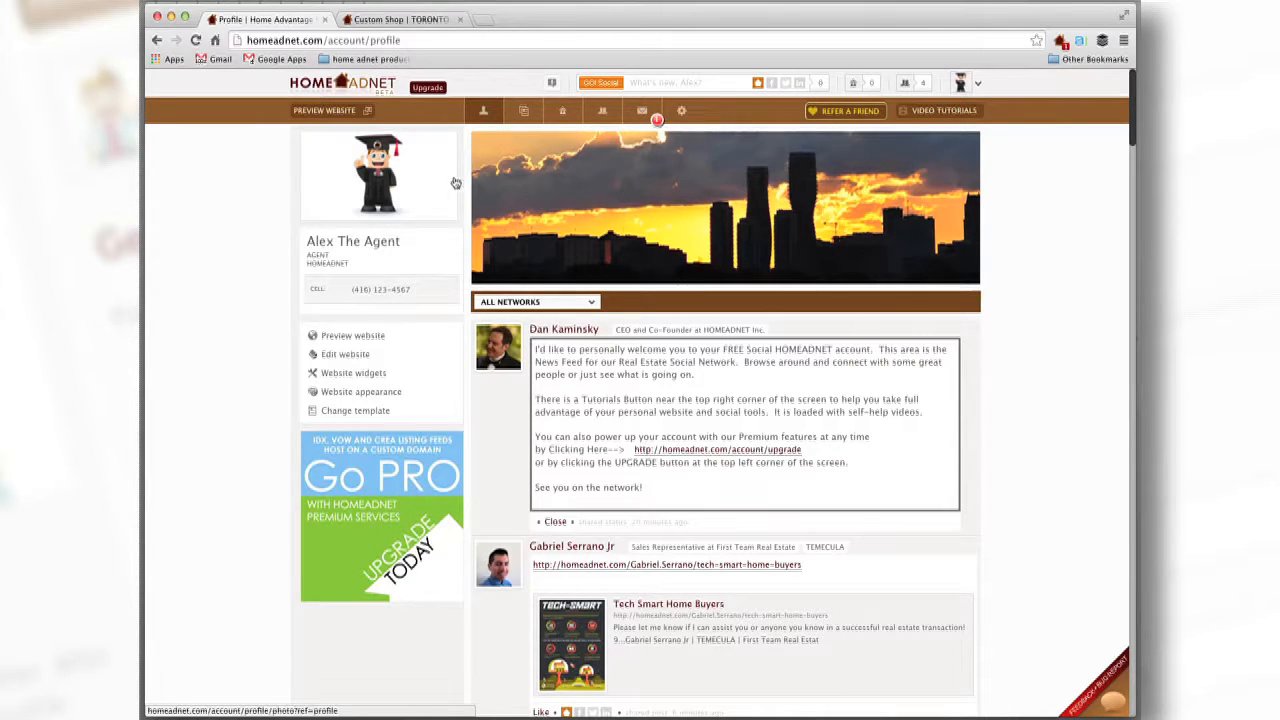
Step: Preview the public website, open the preview in a separate tab as well, and return to the account profile
left_click(327, 111)
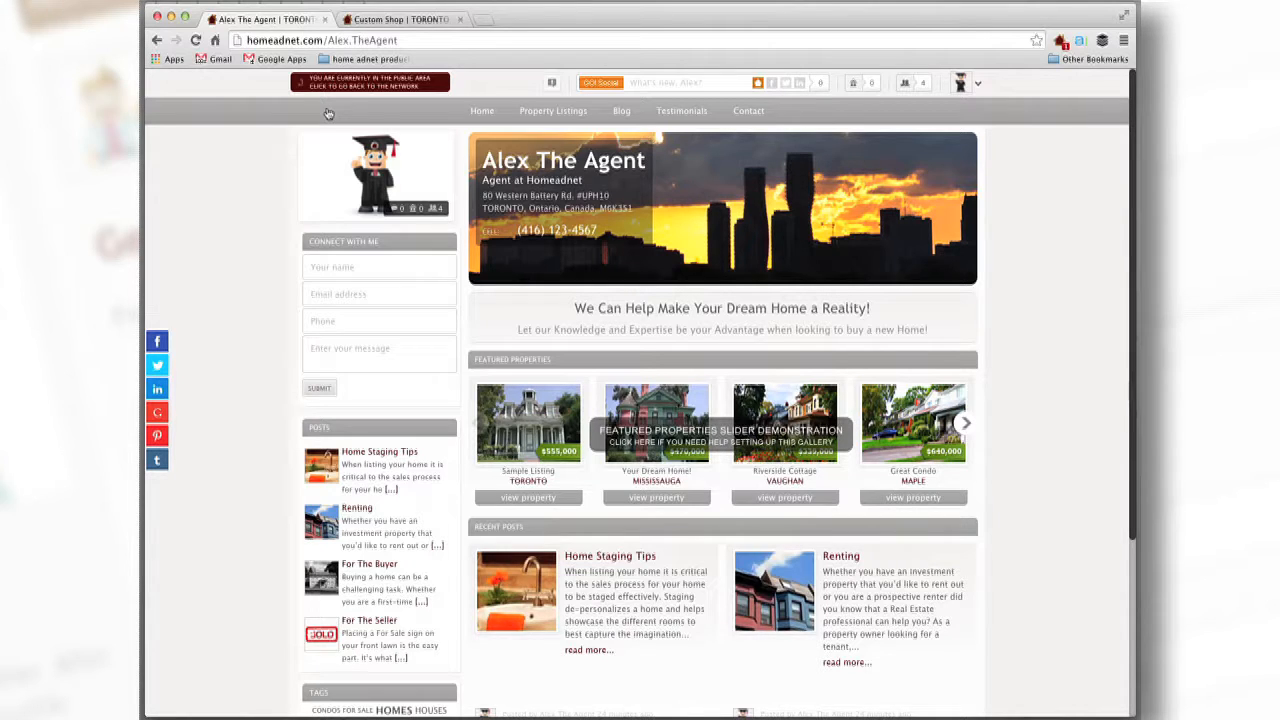
left_click(373, 85)
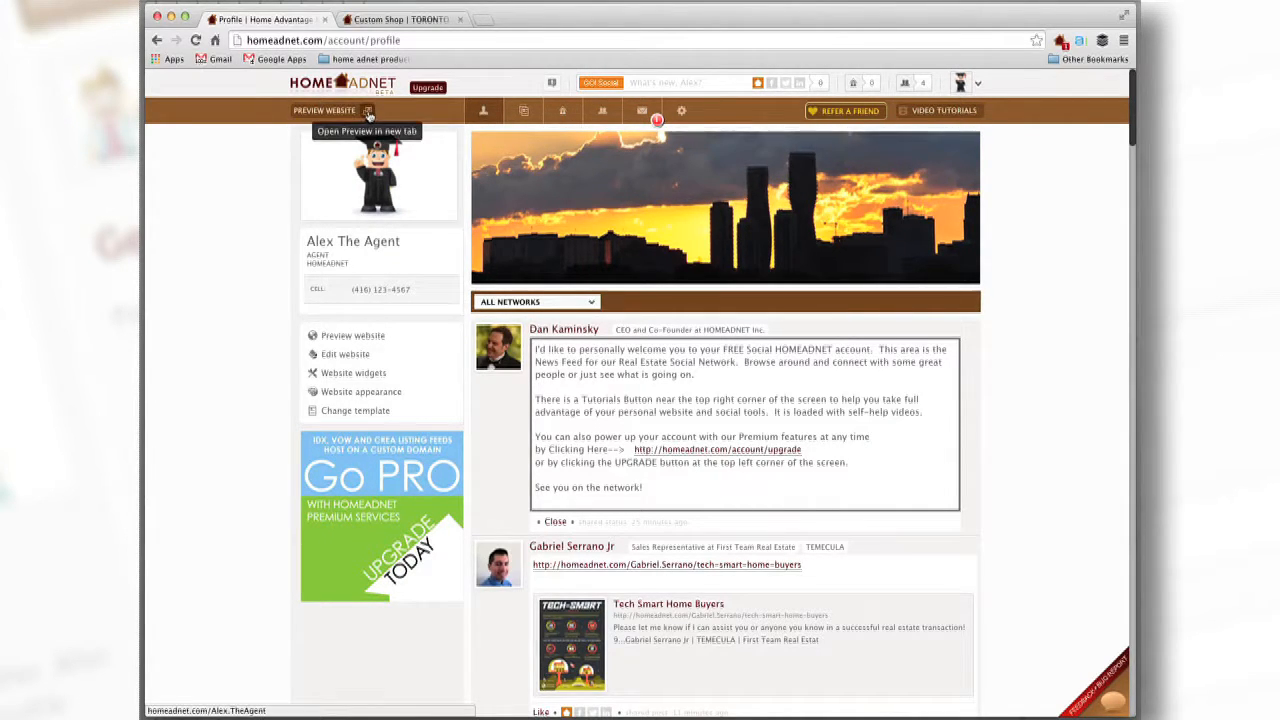
left_click(368, 113)
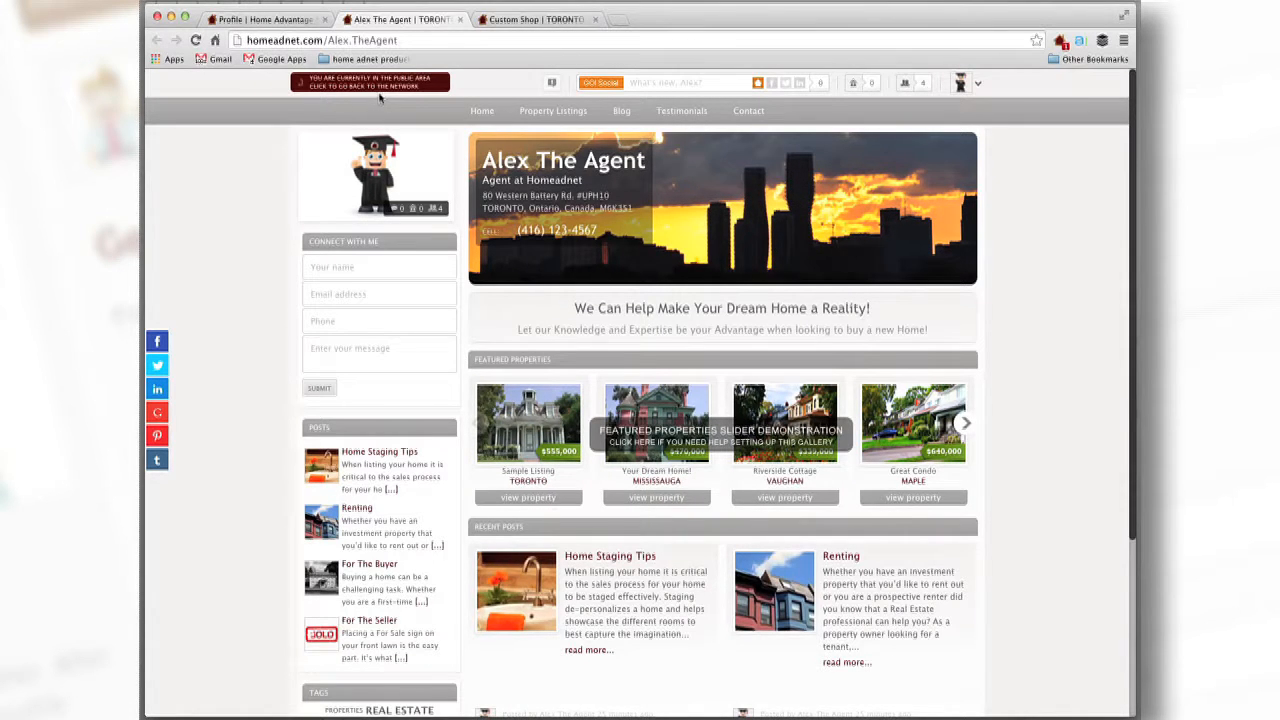
left_click(262, 22)
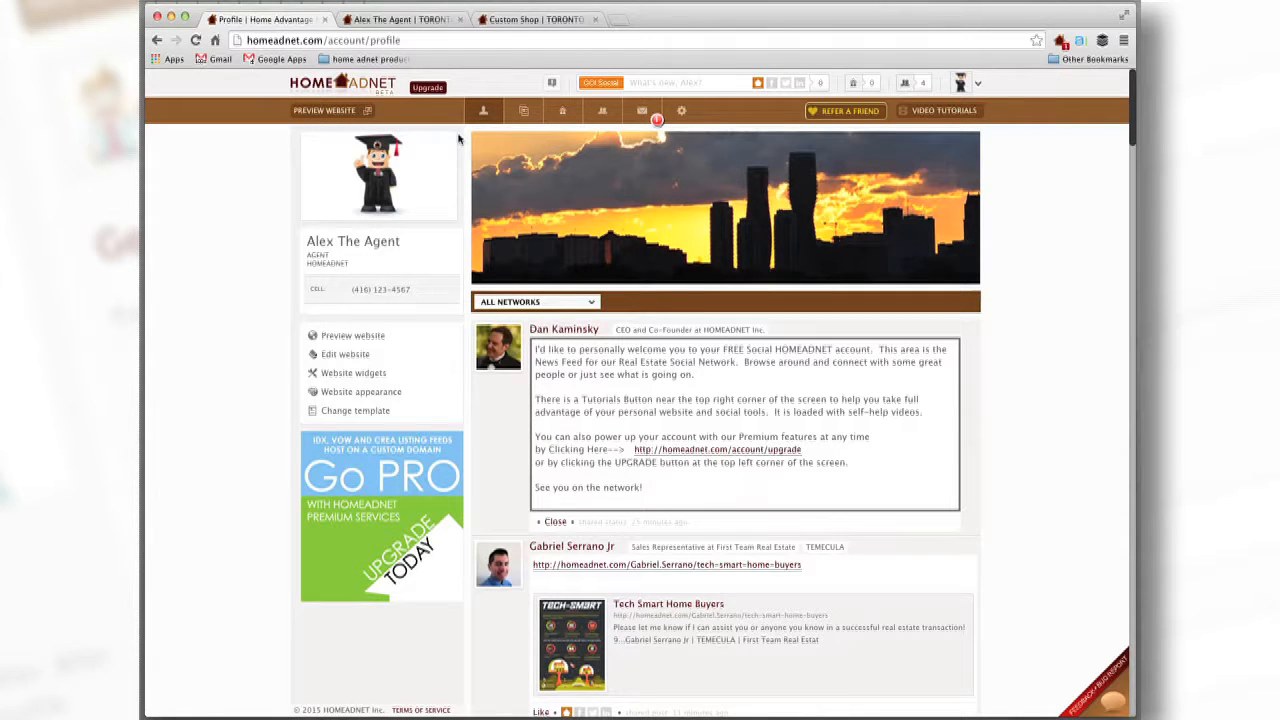
left_click(404, 22)
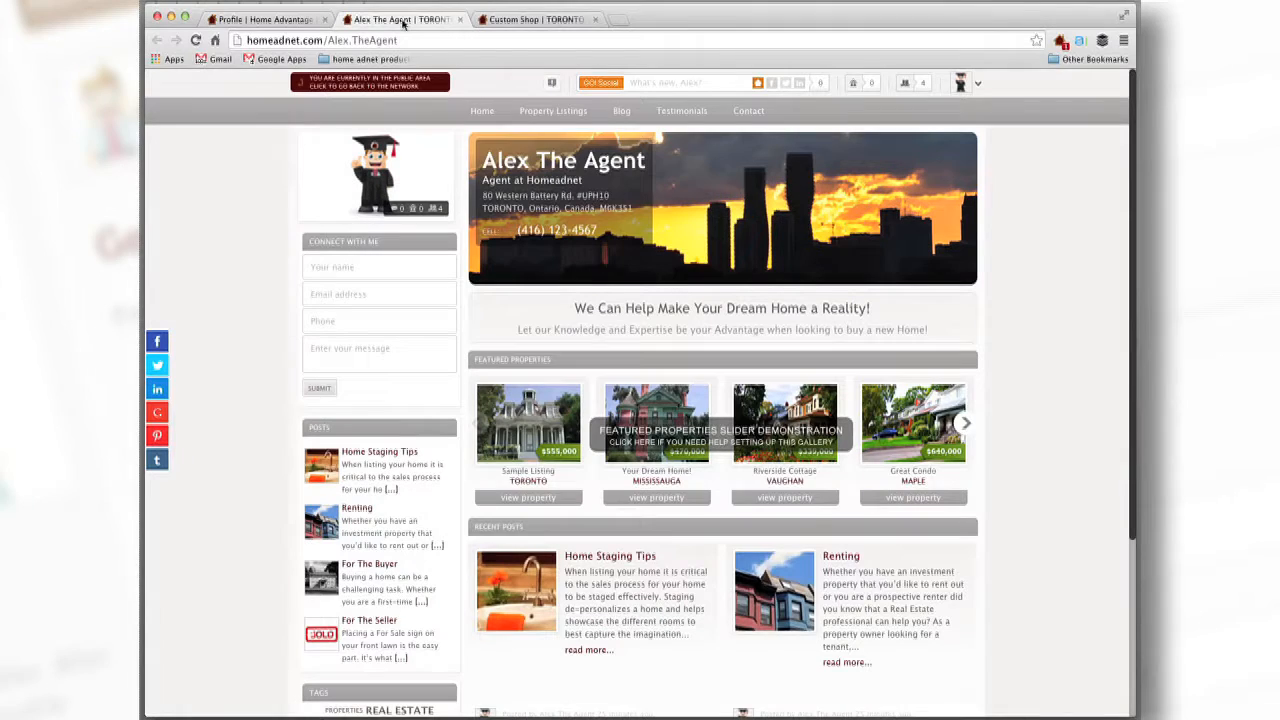
left_click(268, 22)
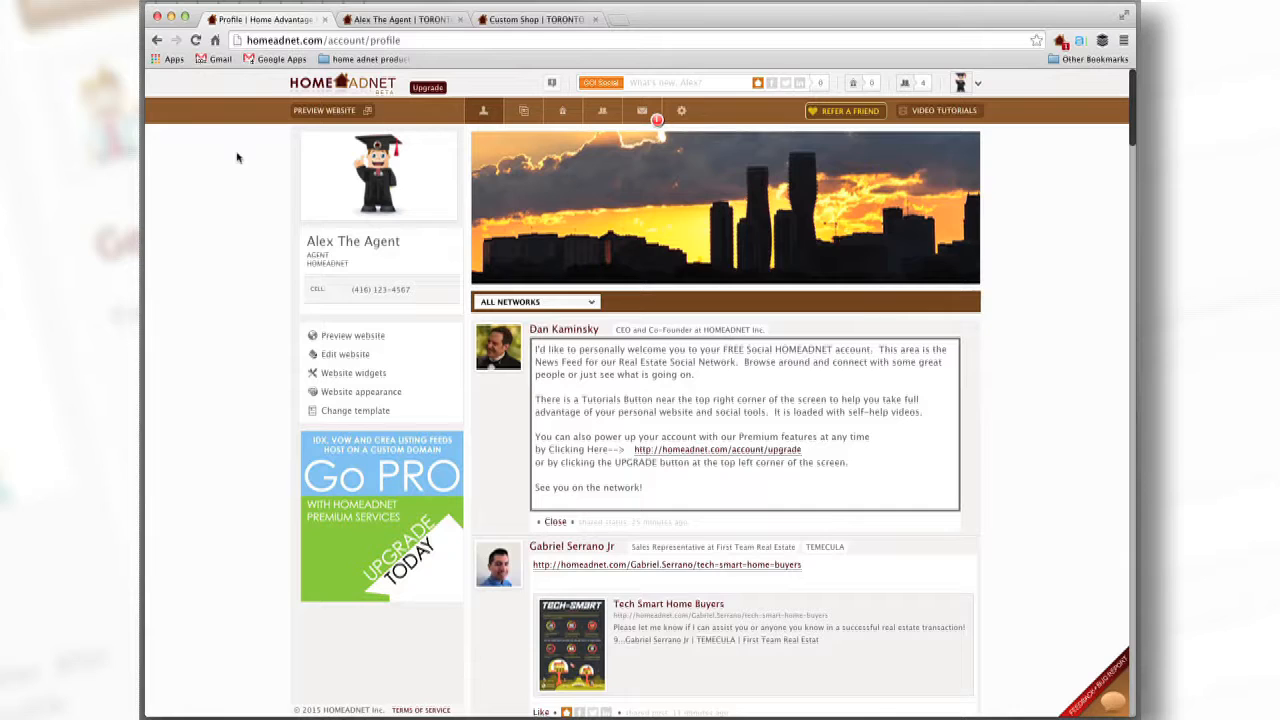
Step: Upload Alex_smiles_avatar.png as the new profile photo through the website editing page
left_click(408, 184)
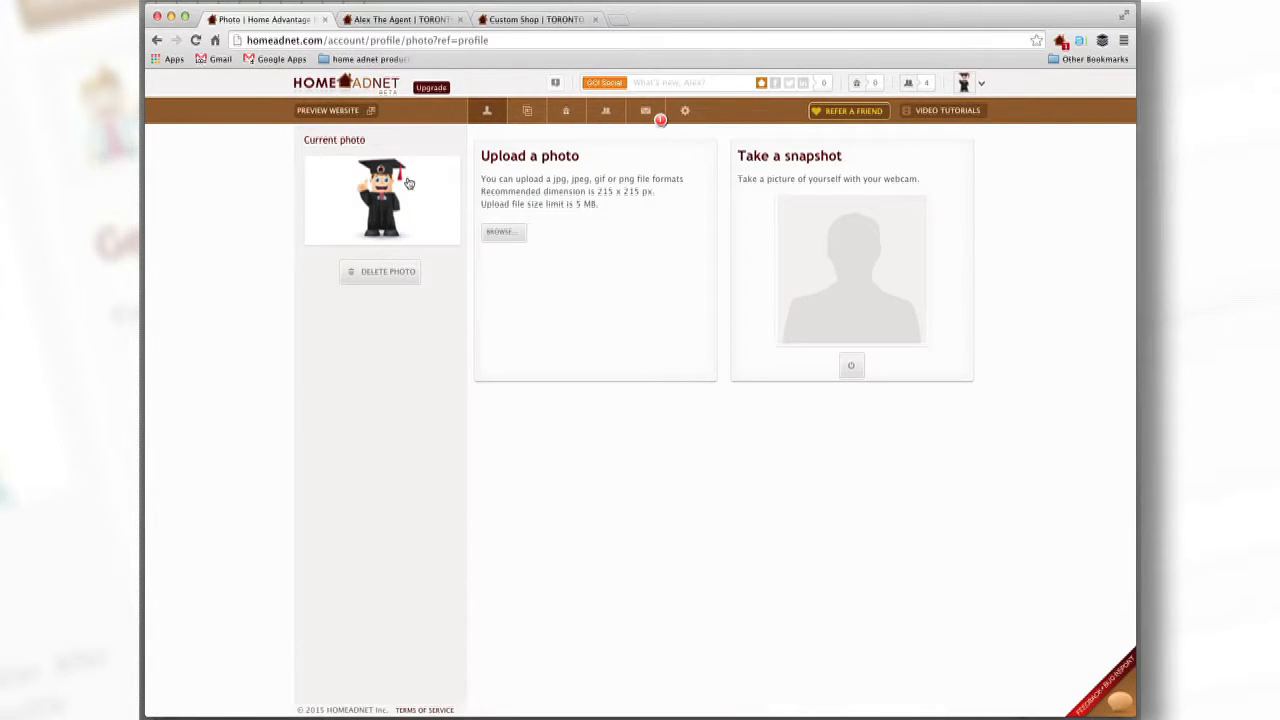
left_click(486, 116)
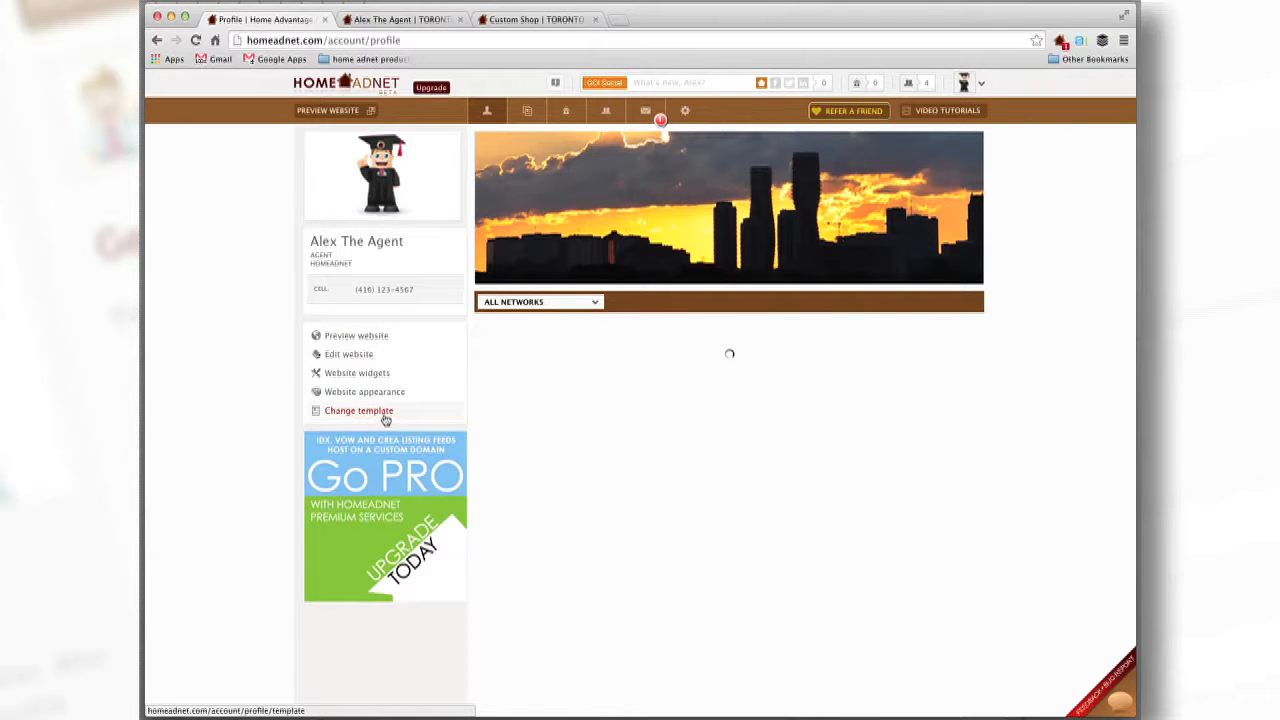
left_click(359, 358)
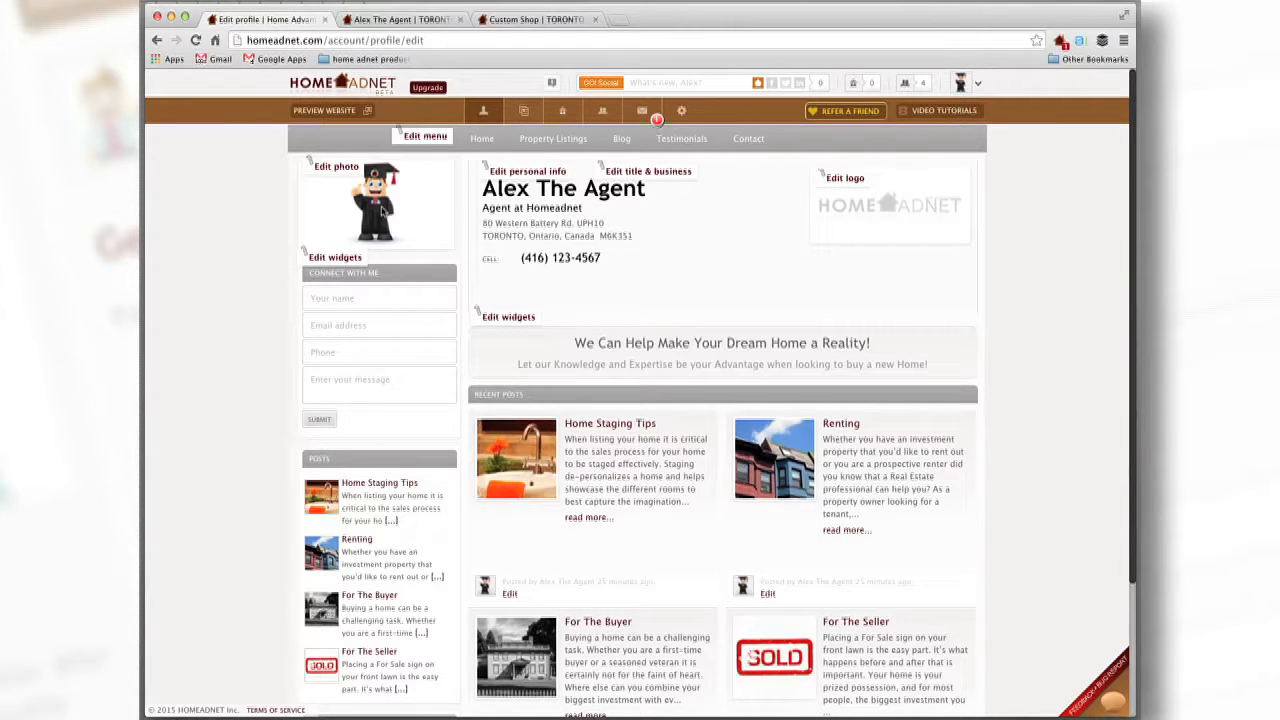
left_click(345, 175)
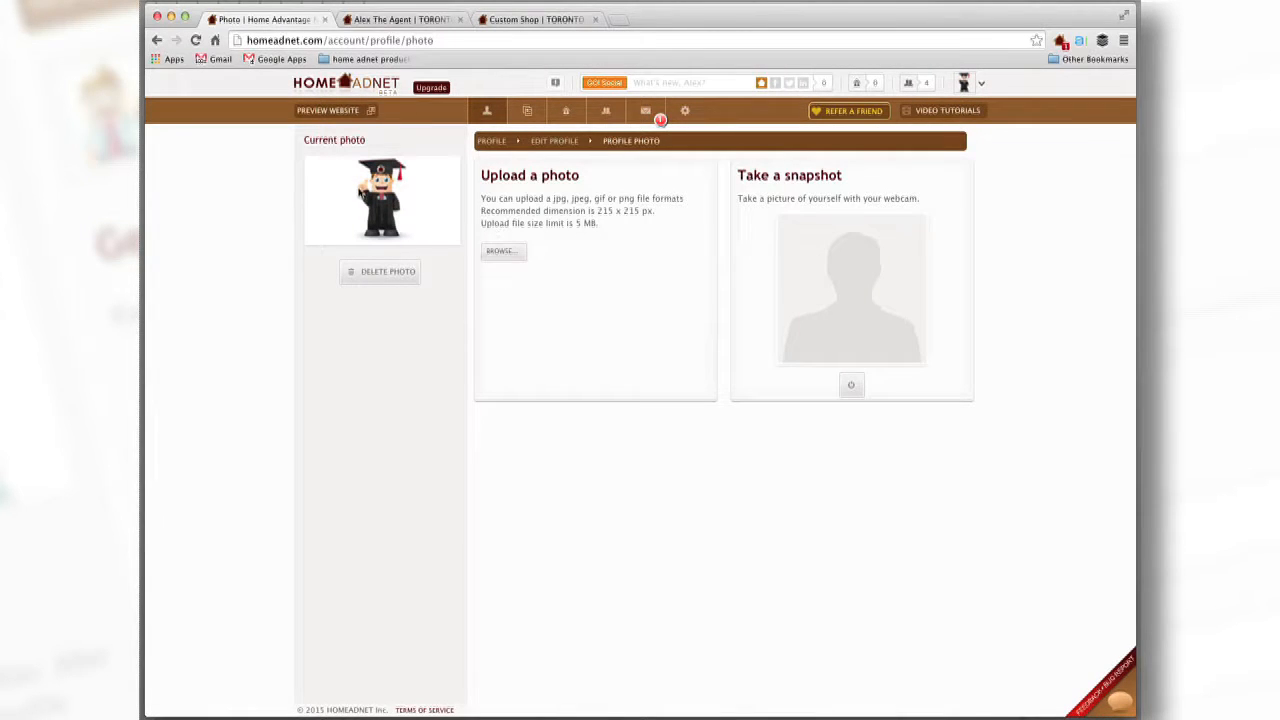
left_click(501, 251)
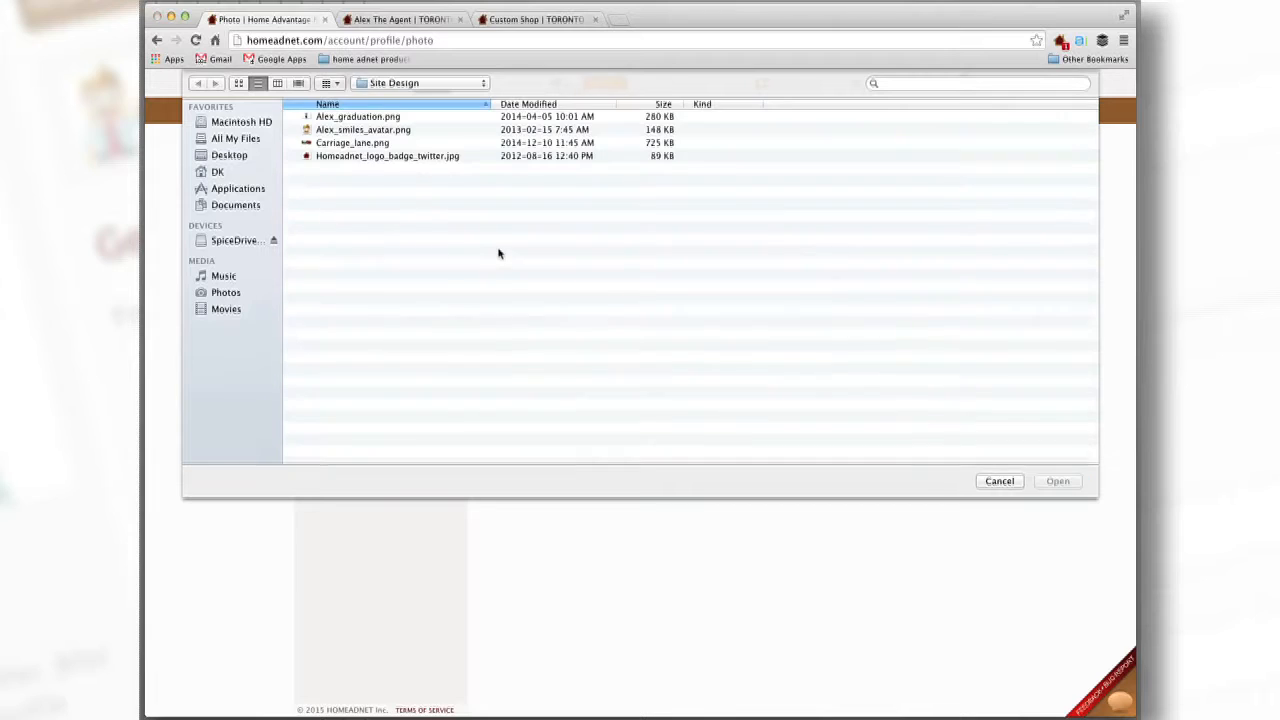
left_click(375, 131)
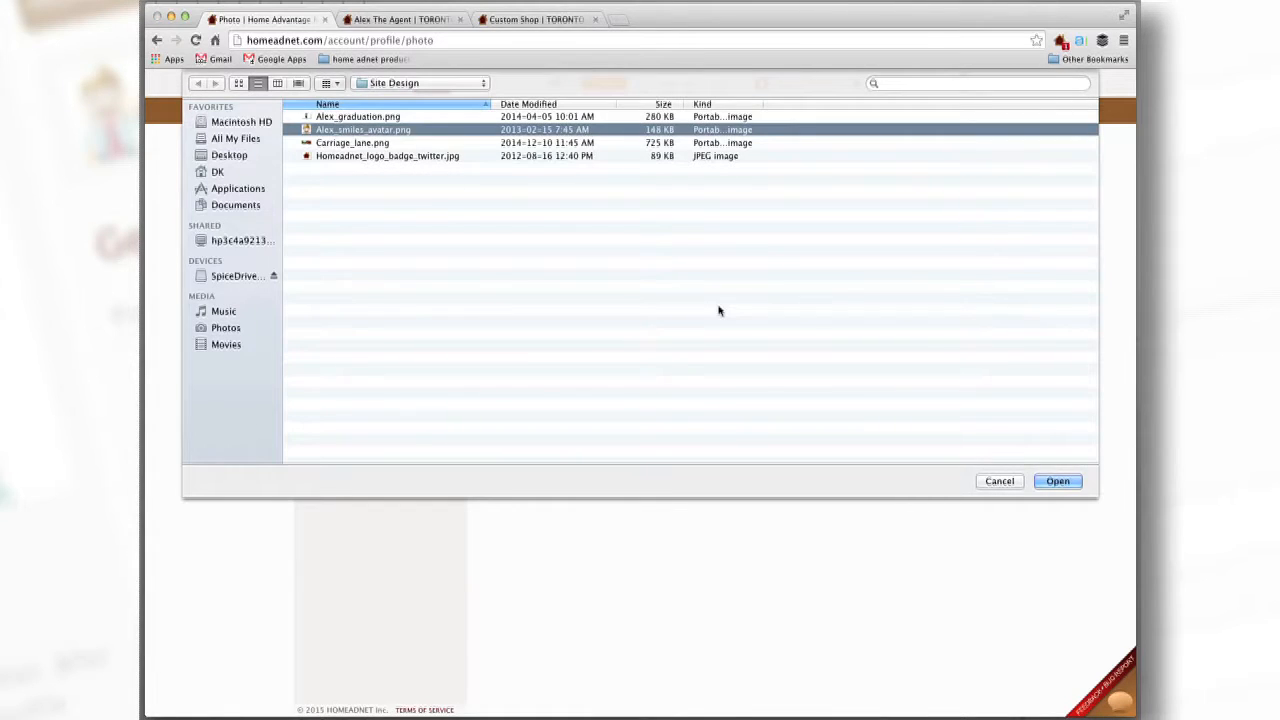
left_click(1058, 481)
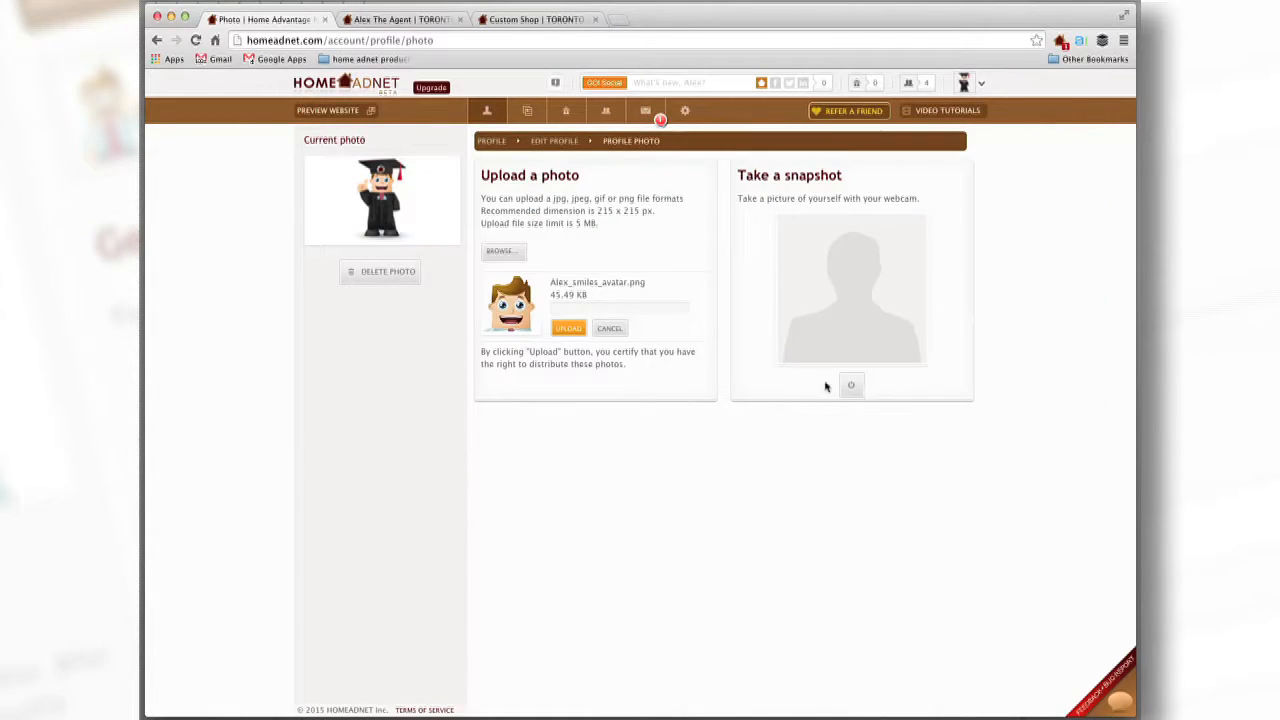
left_click(568, 330)
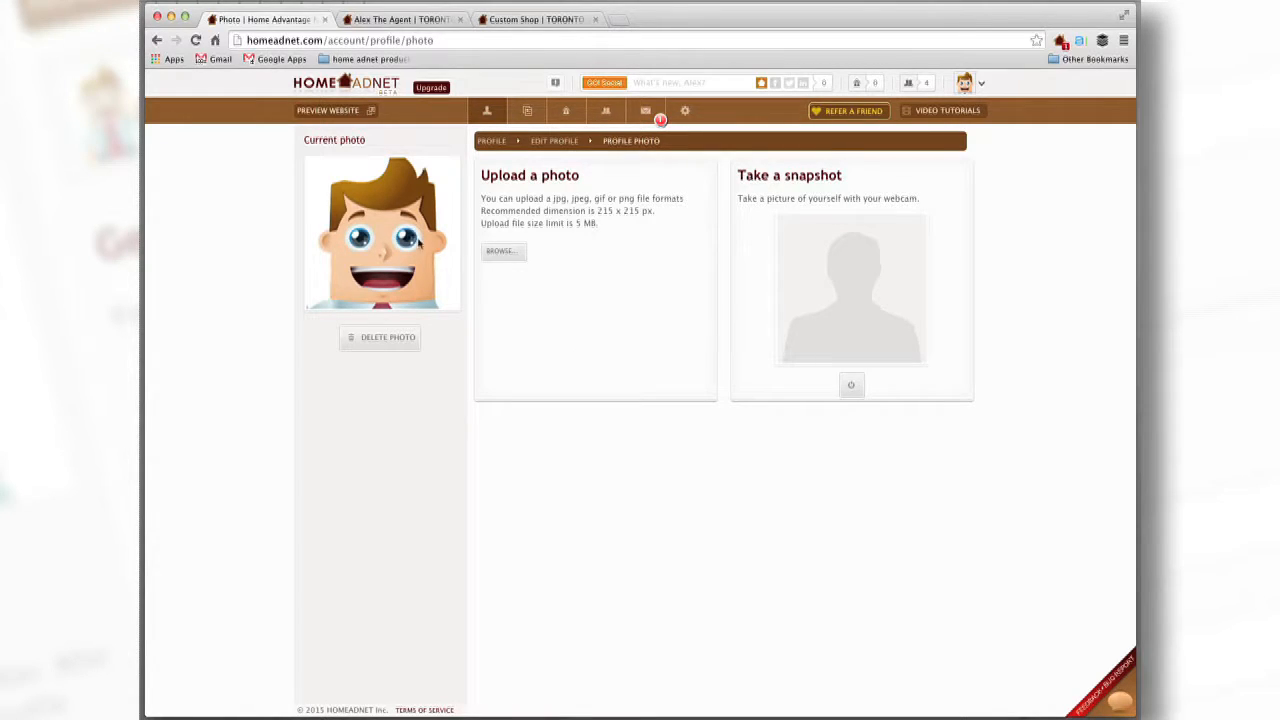
Step: Reload the public website preview to check the profile photo and return to the account's photo page
left_click(405, 20)
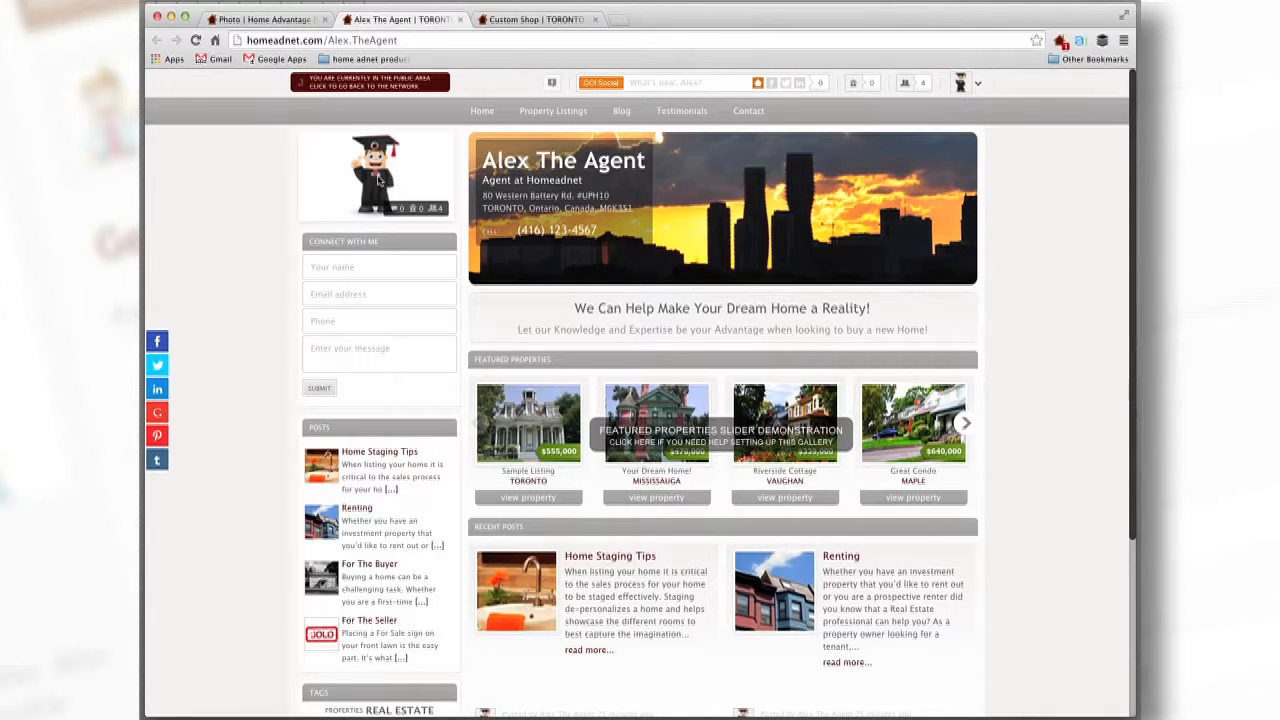
left_click(196, 40)
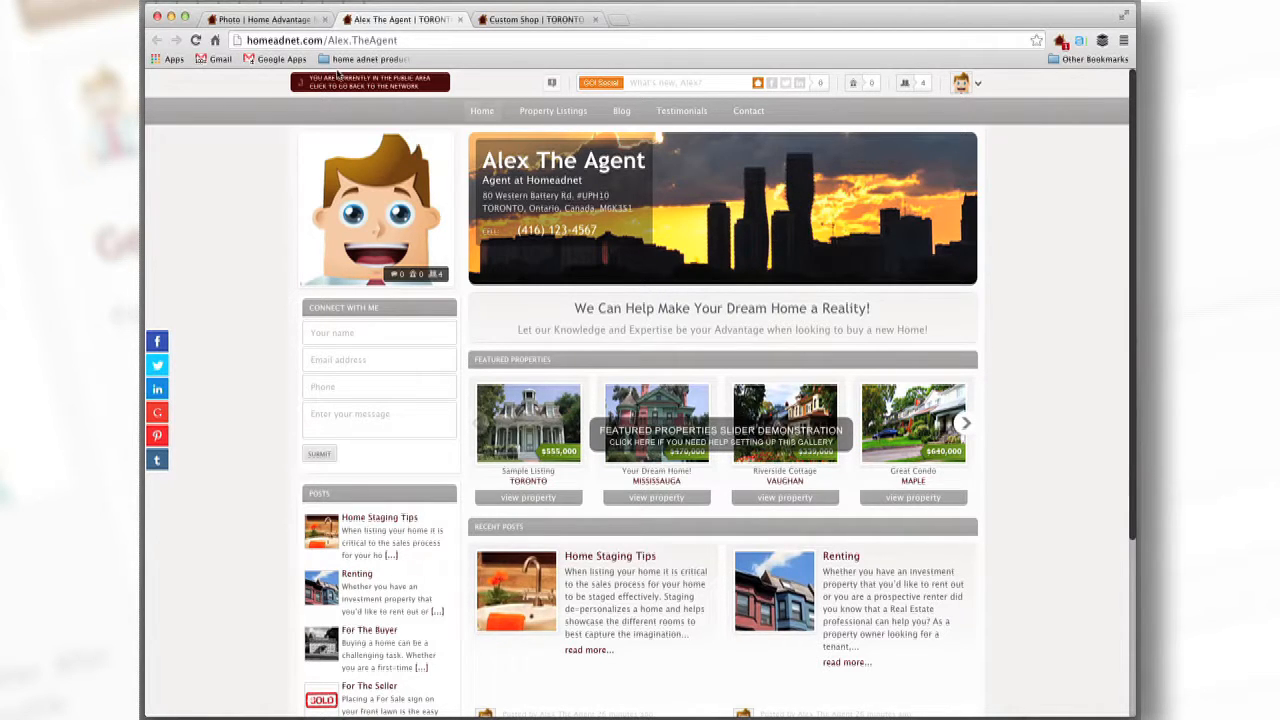
left_click(266, 21)
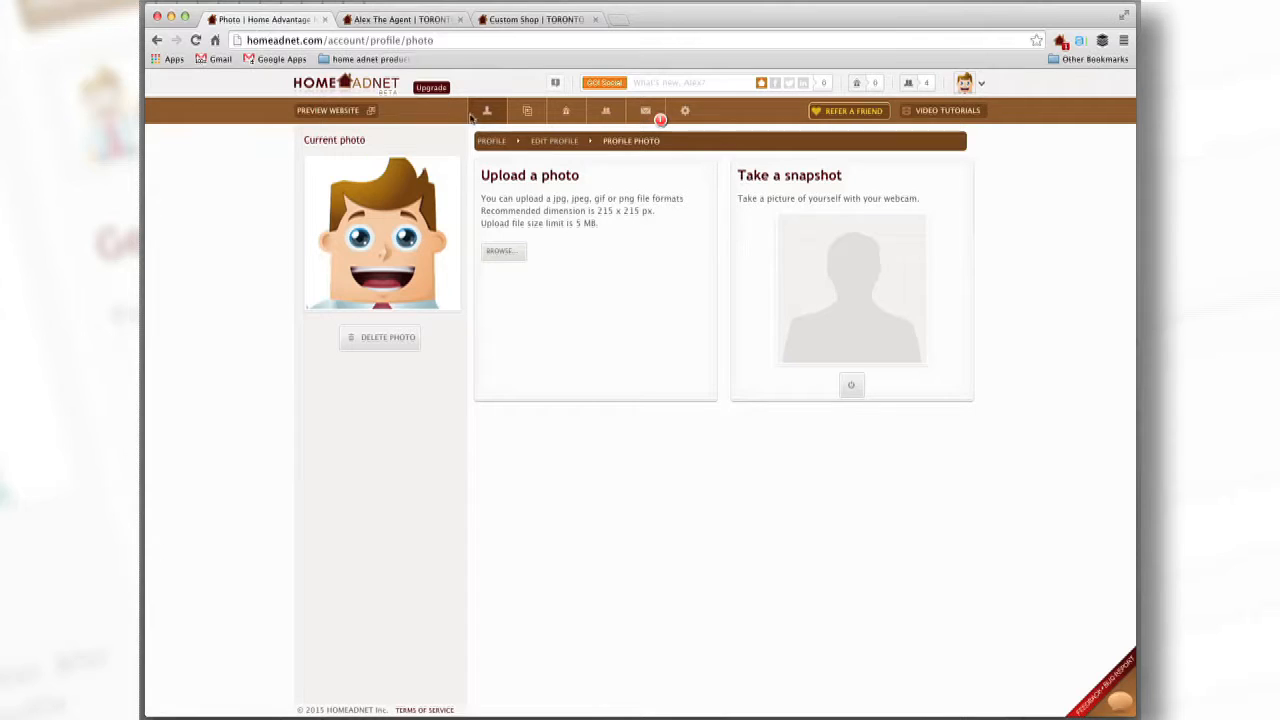
Step: Open the banner change page from the profile's website appearance settings
left_click(489, 114)
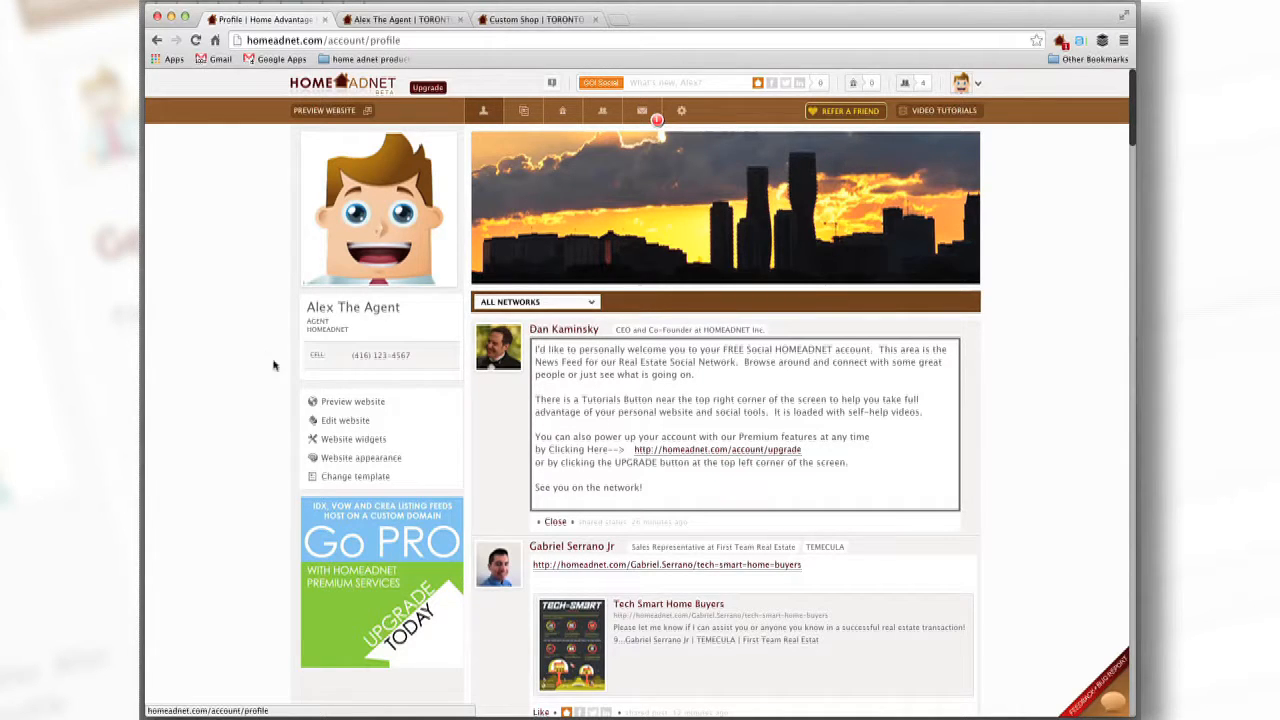
left_click(393, 461)
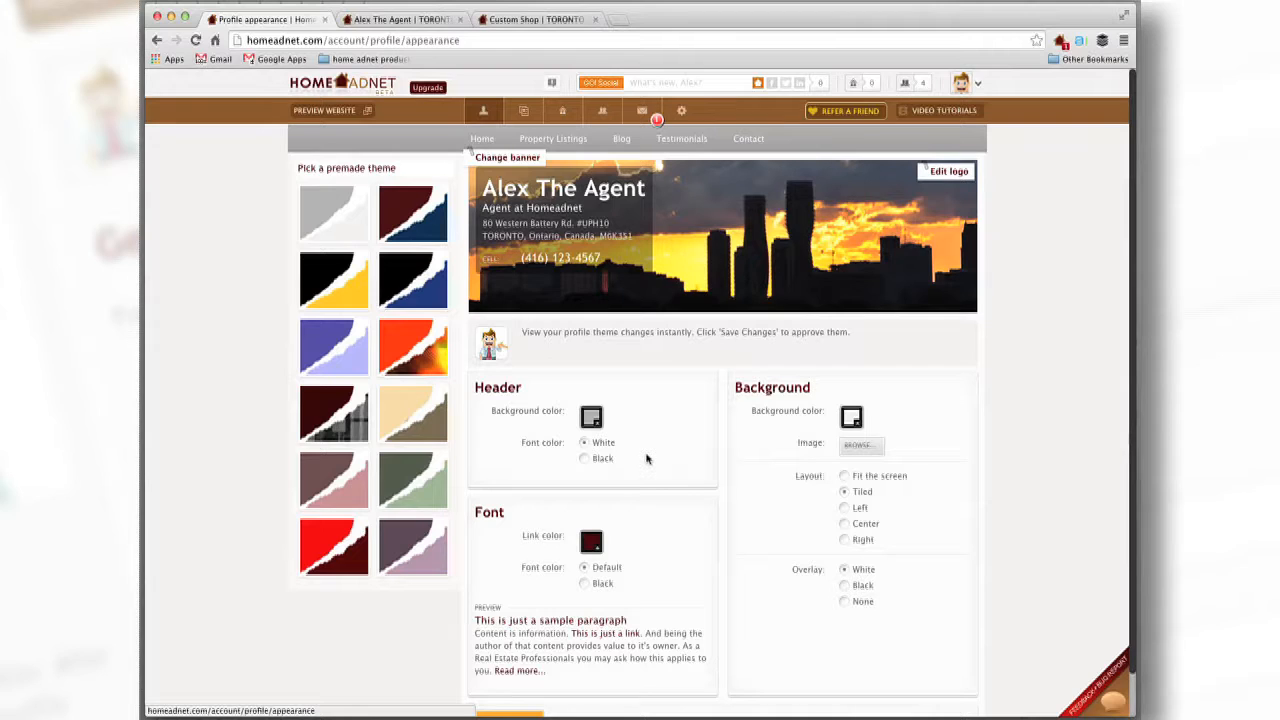
left_click(510, 158)
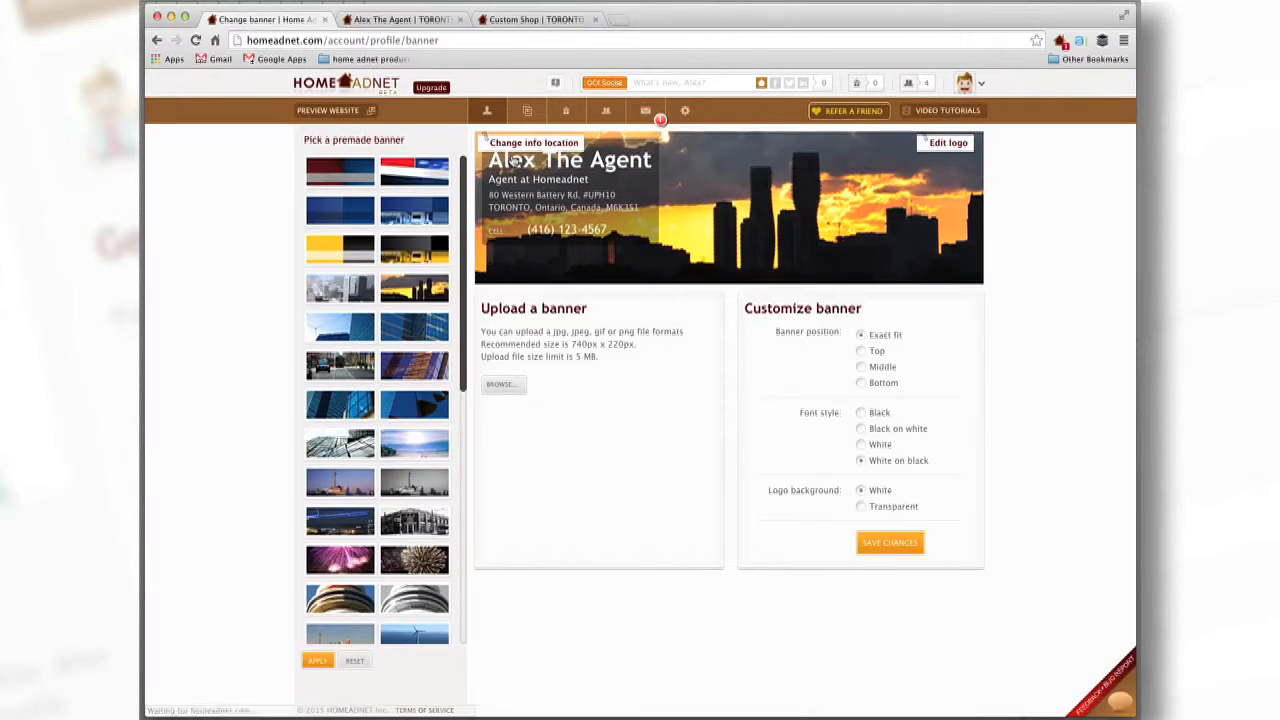
Step: Try out several premade banners, including the blue interior, beach, Toronto skylines and red-and-white houses, and browse the rest of the gallery
left_click(425, 214)
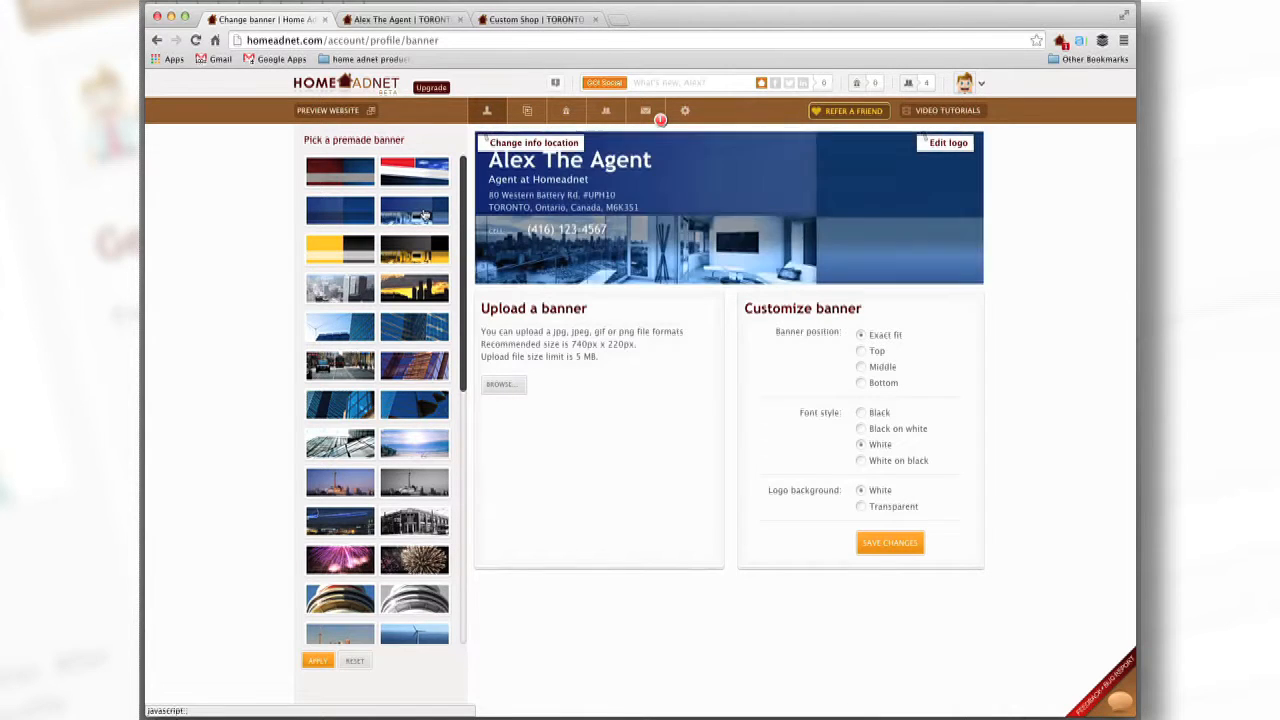
left_click(358, 290)
left_click(423, 438)
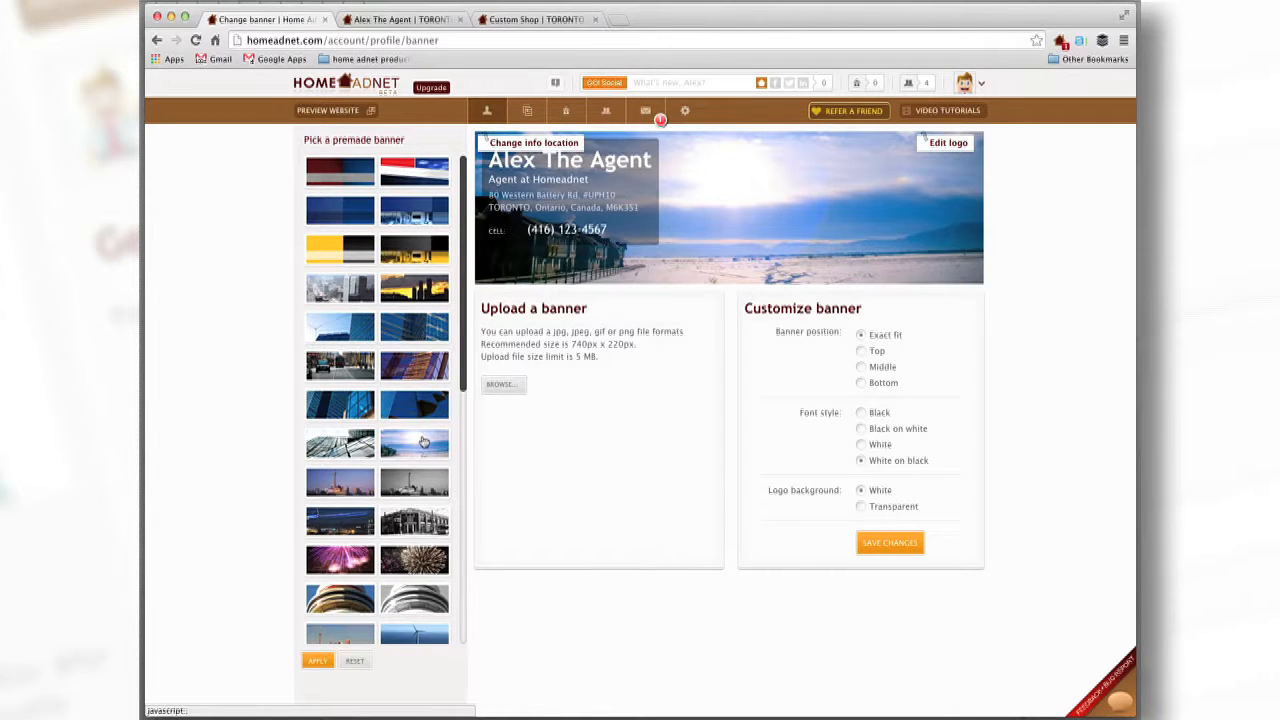
left_click(347, 480)
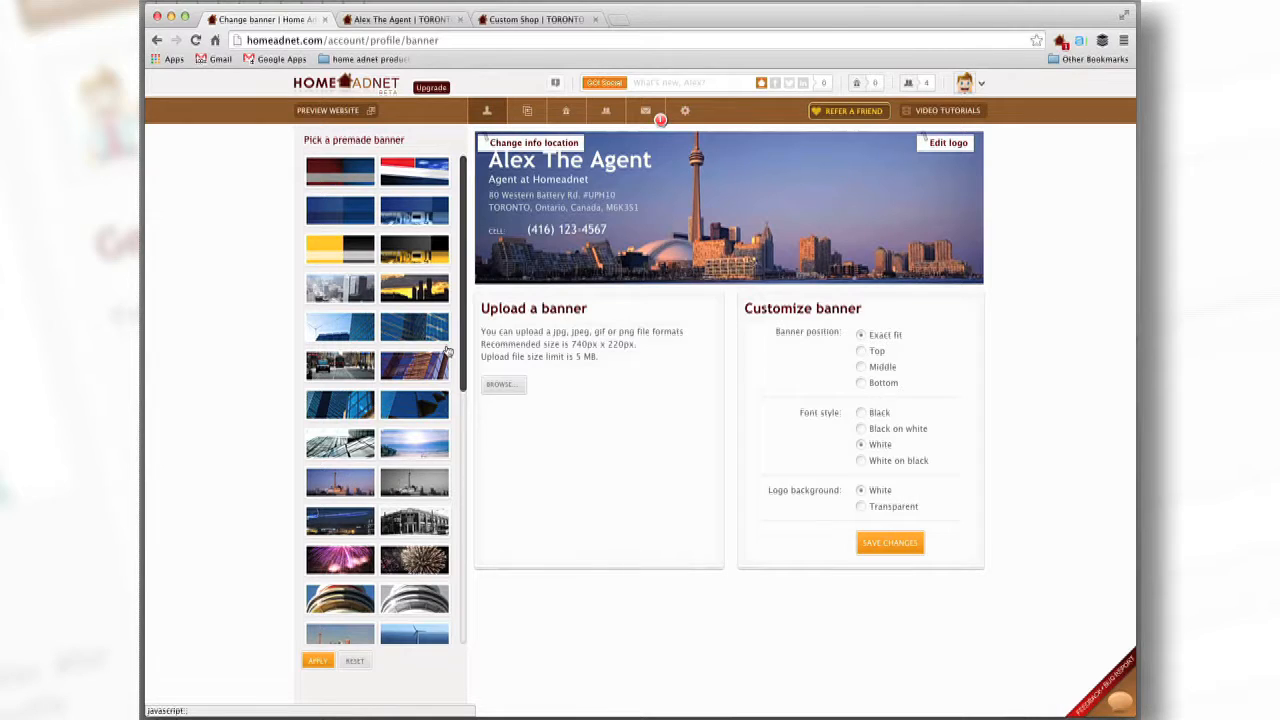
left_click_drag(462, 335, 462, 452)
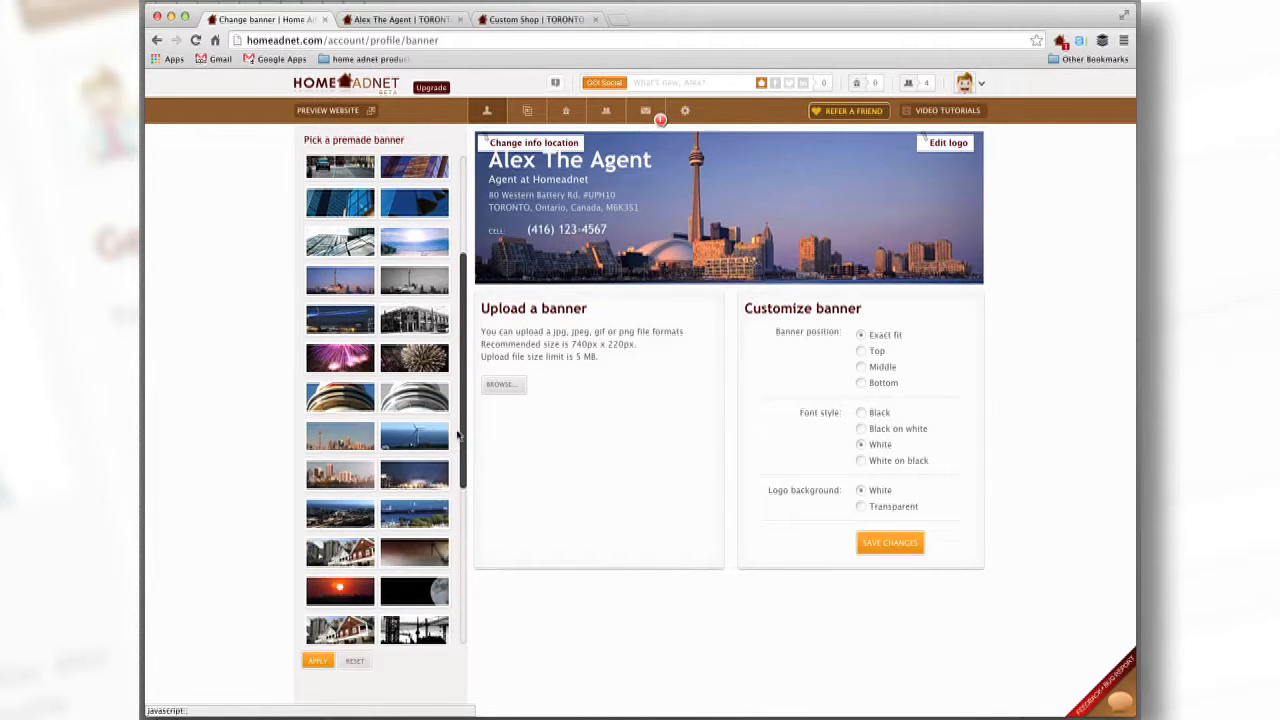
left_click(340, 470)
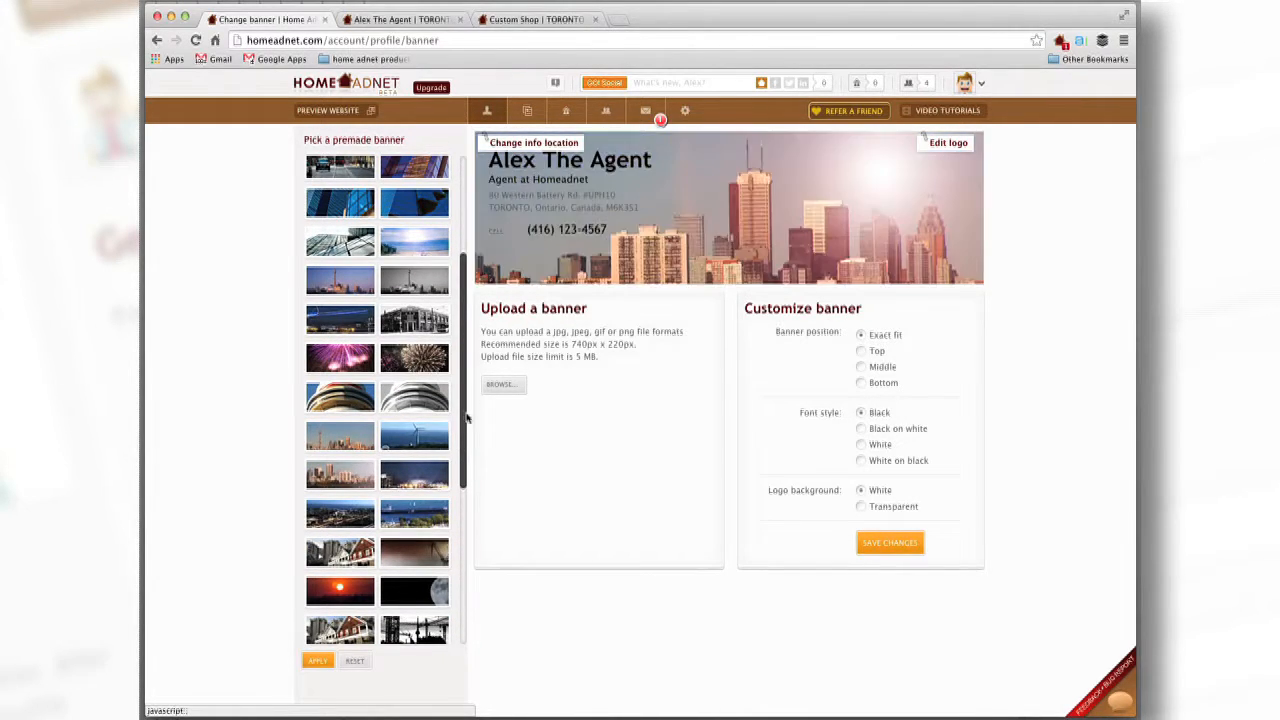
left_click(340, 628)
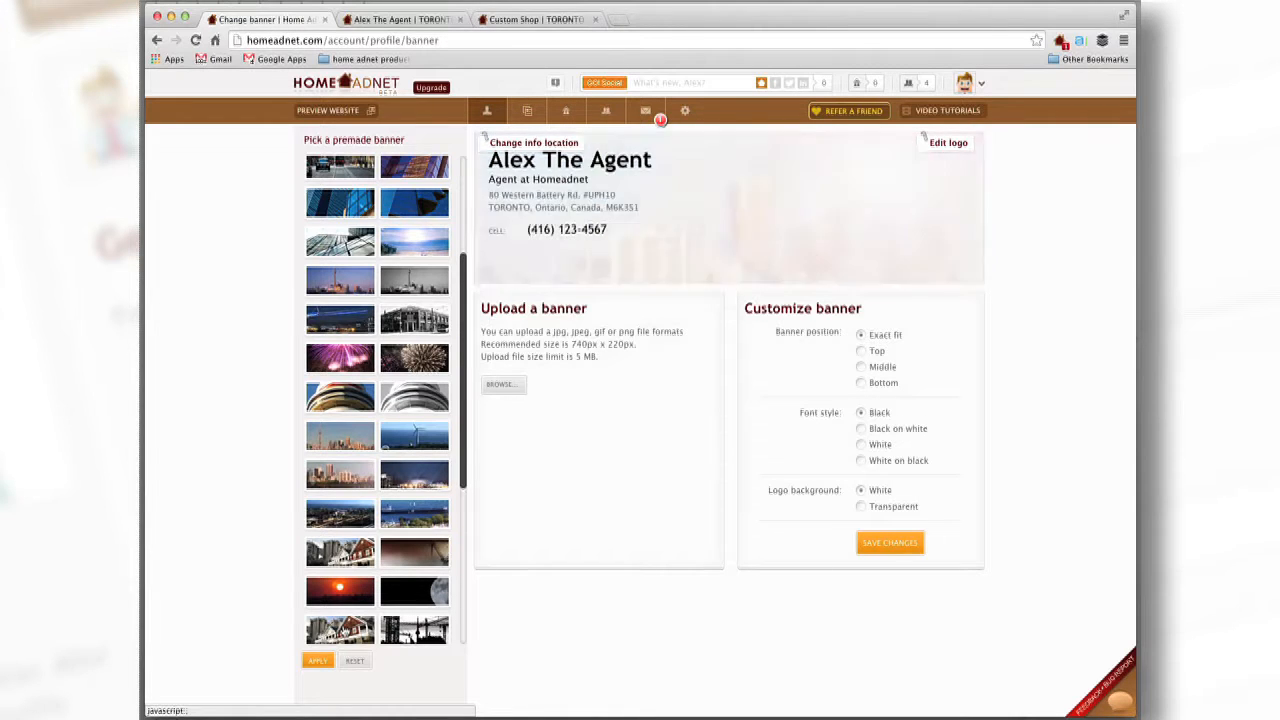
left_click_drag(464, 462, 480, 650)
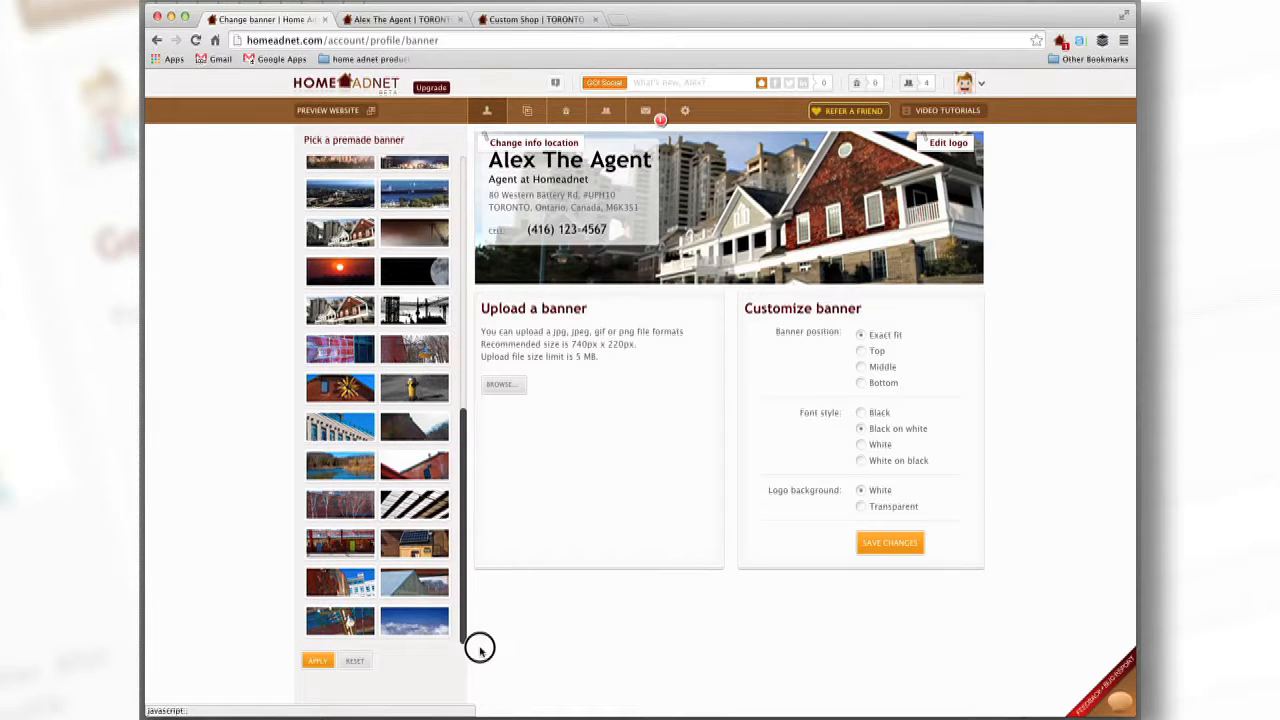
left_click(463, 571)
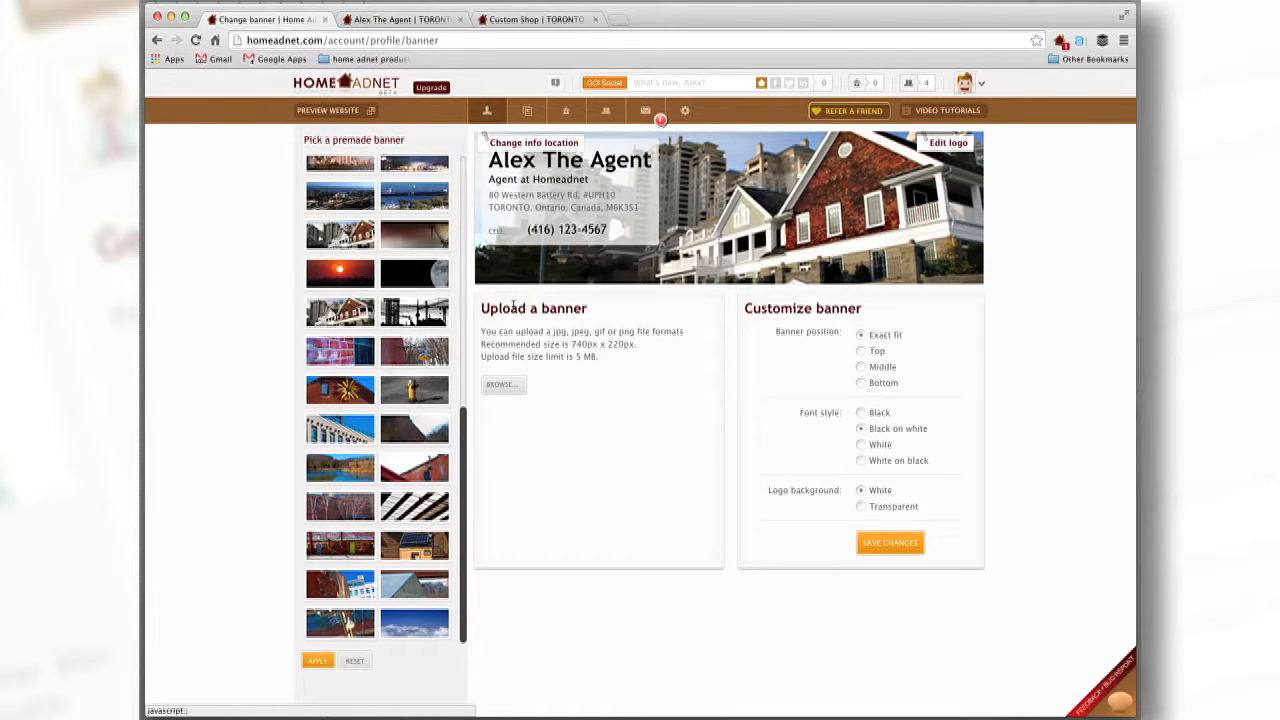
Step: Upload the image Carriage_lane.png from the Site Design folder as the website banner
left_click_drag(482, 310, 608, 317)
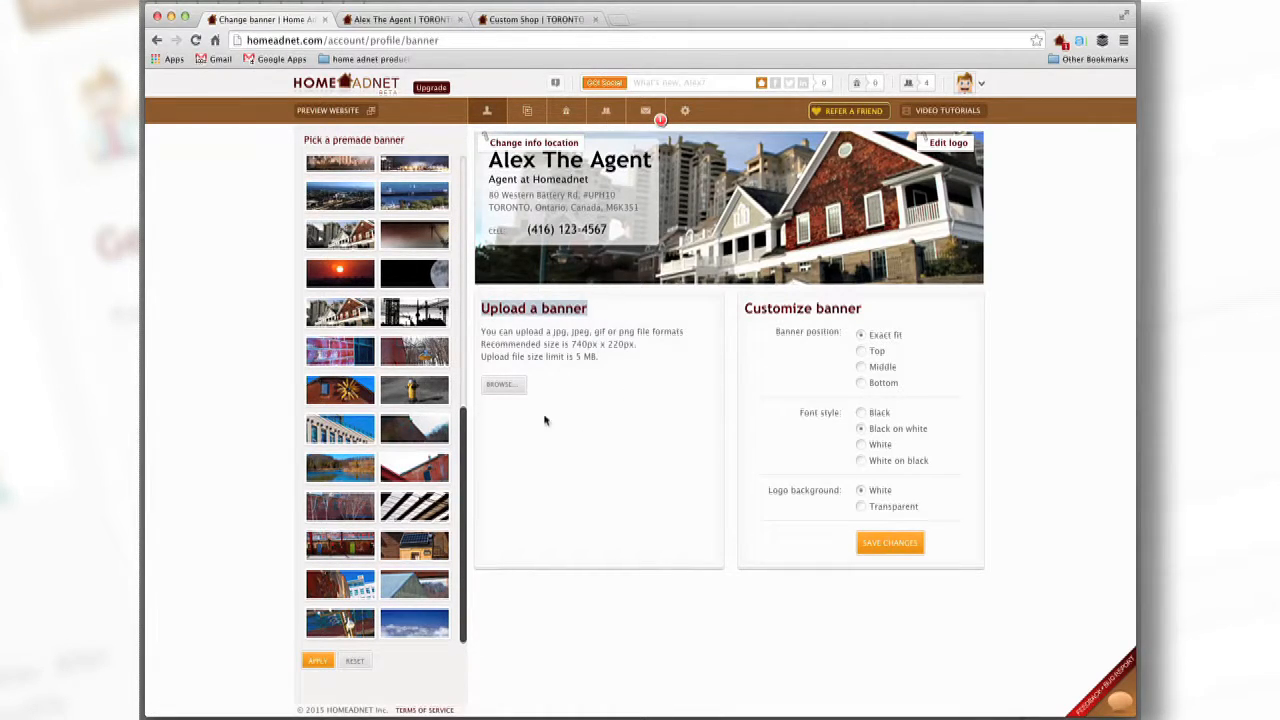
left_click(515, 388)
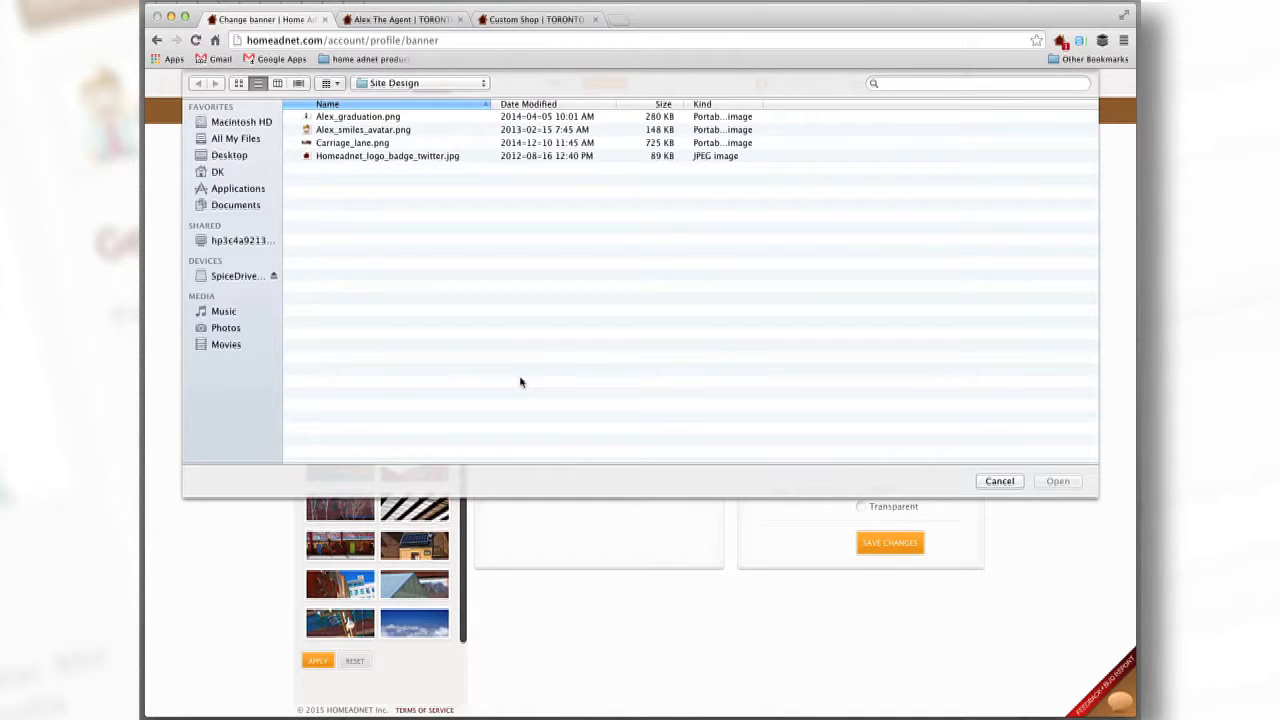
left_click(358, 143)
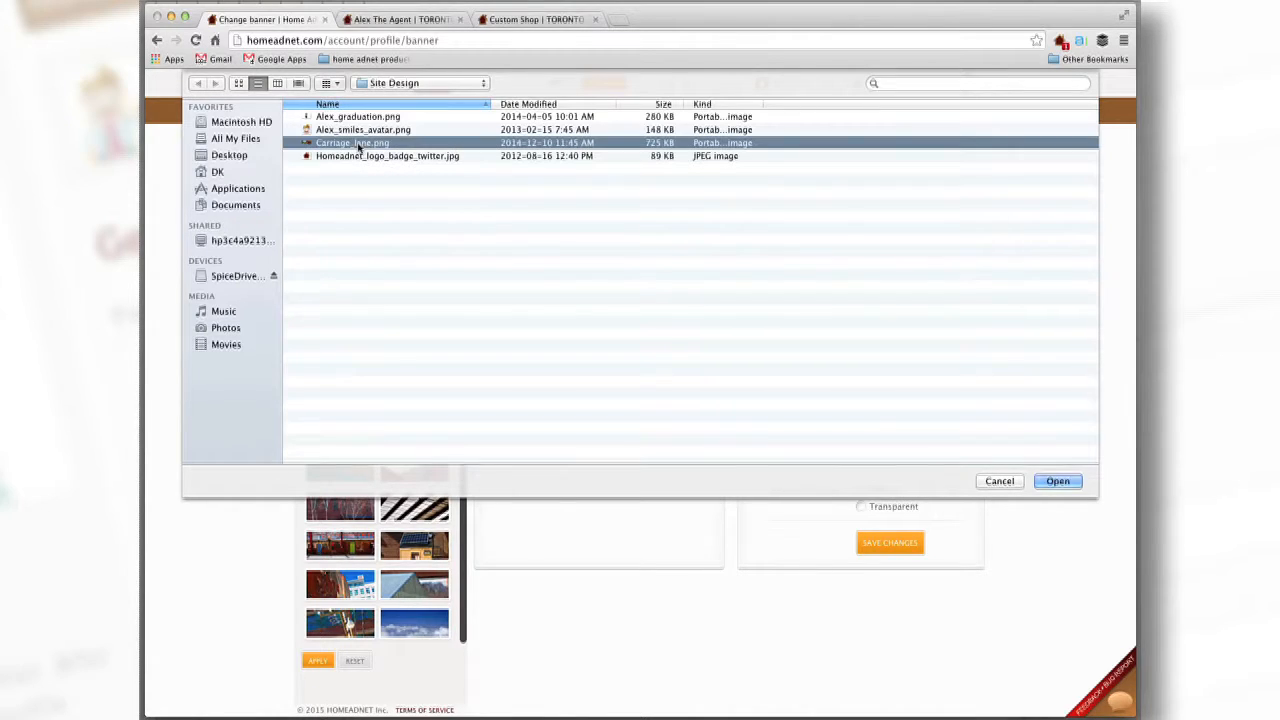
left_click(1072, 485)
left_click(578, 467)
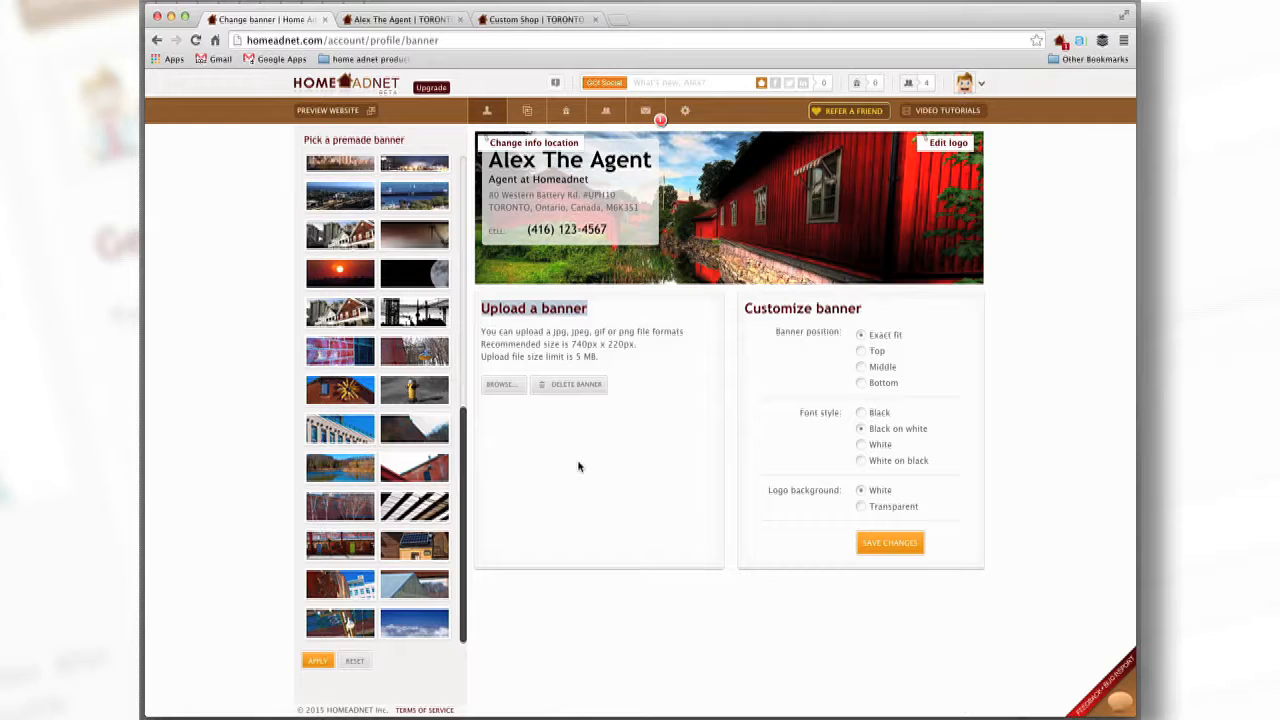
Step: Try the Top, Middle and Bottom banner positions for the uploaded banner and return it to Exact fit
left_click(862, 352)
left_click(861, 367)
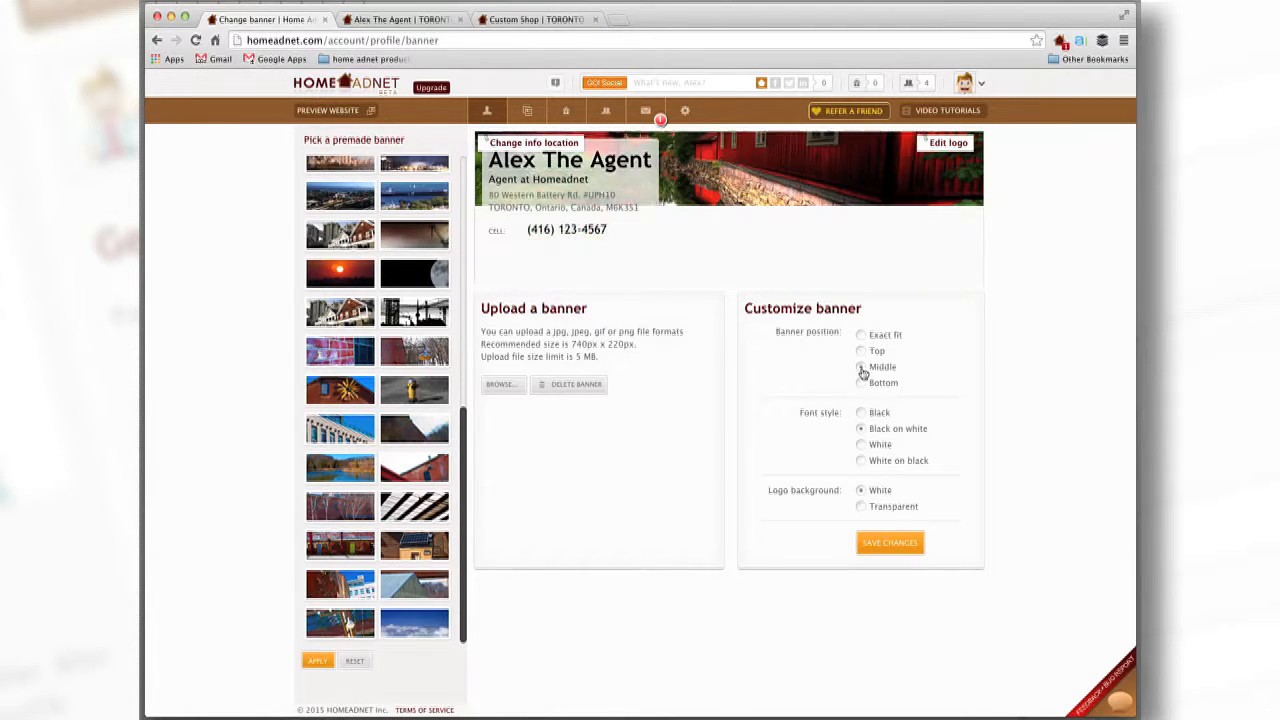
left_click(861, 383)
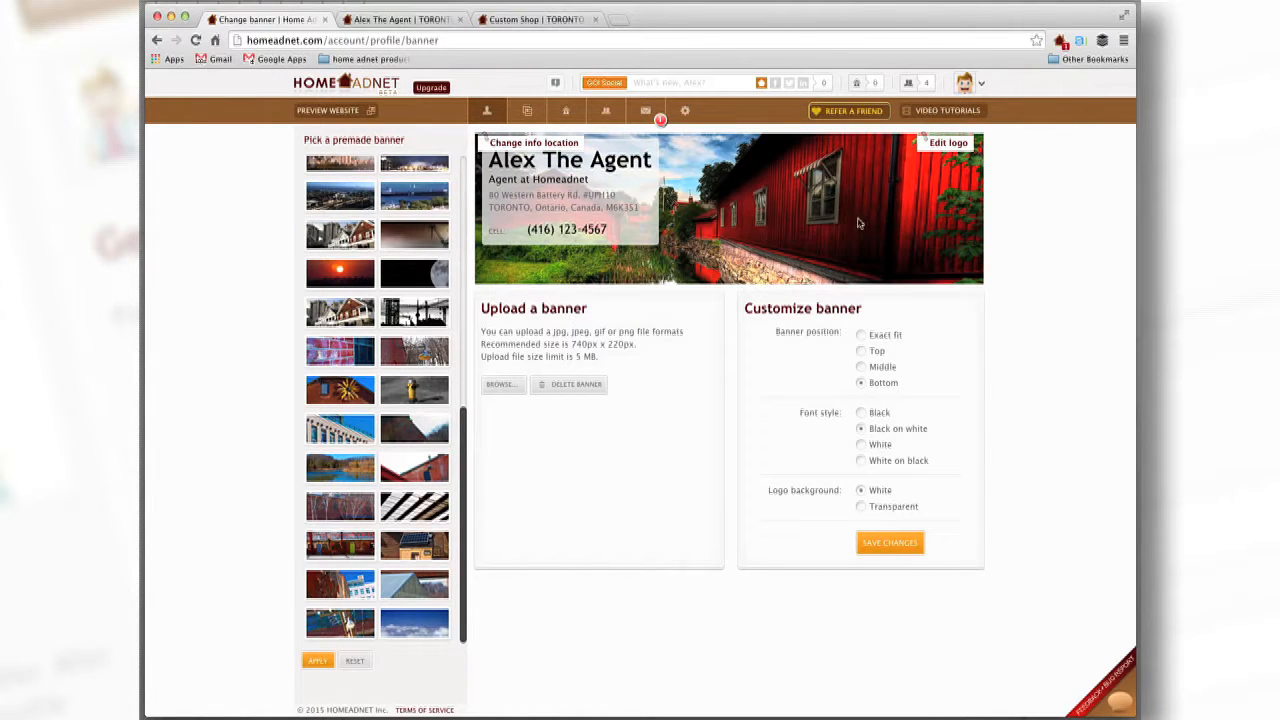
left_click(862, 336)
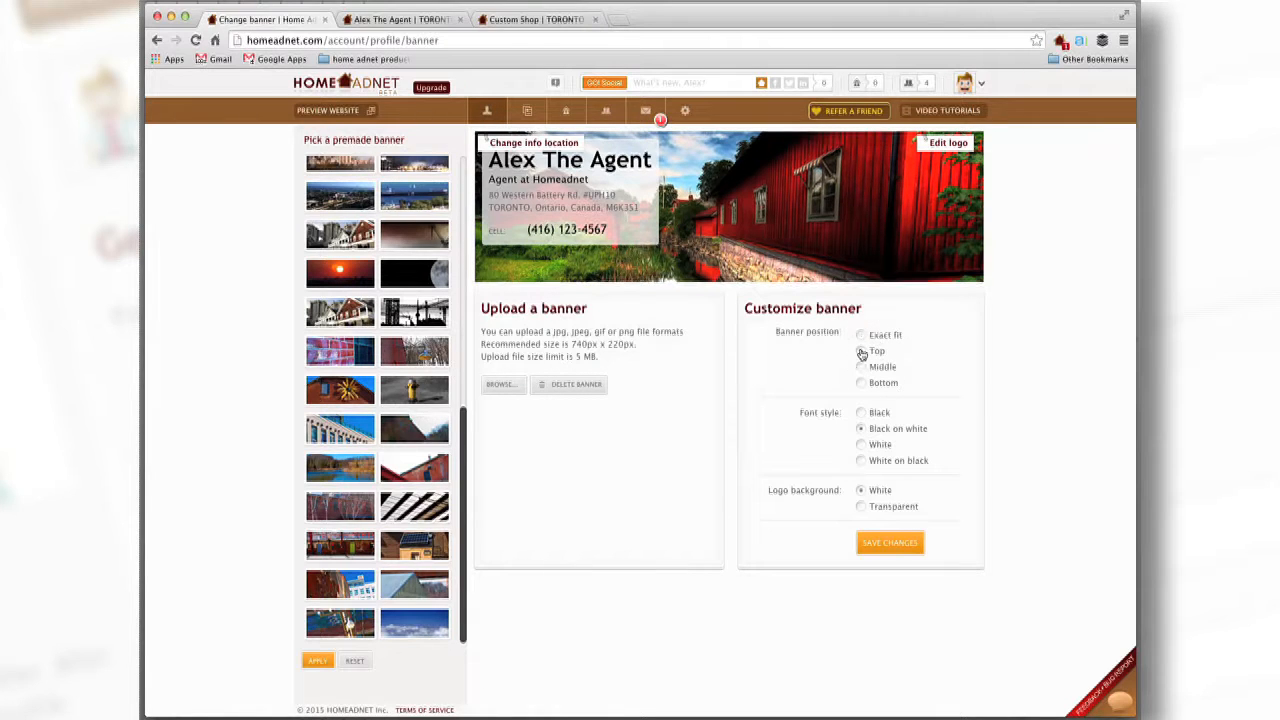
left_click(861, 367)
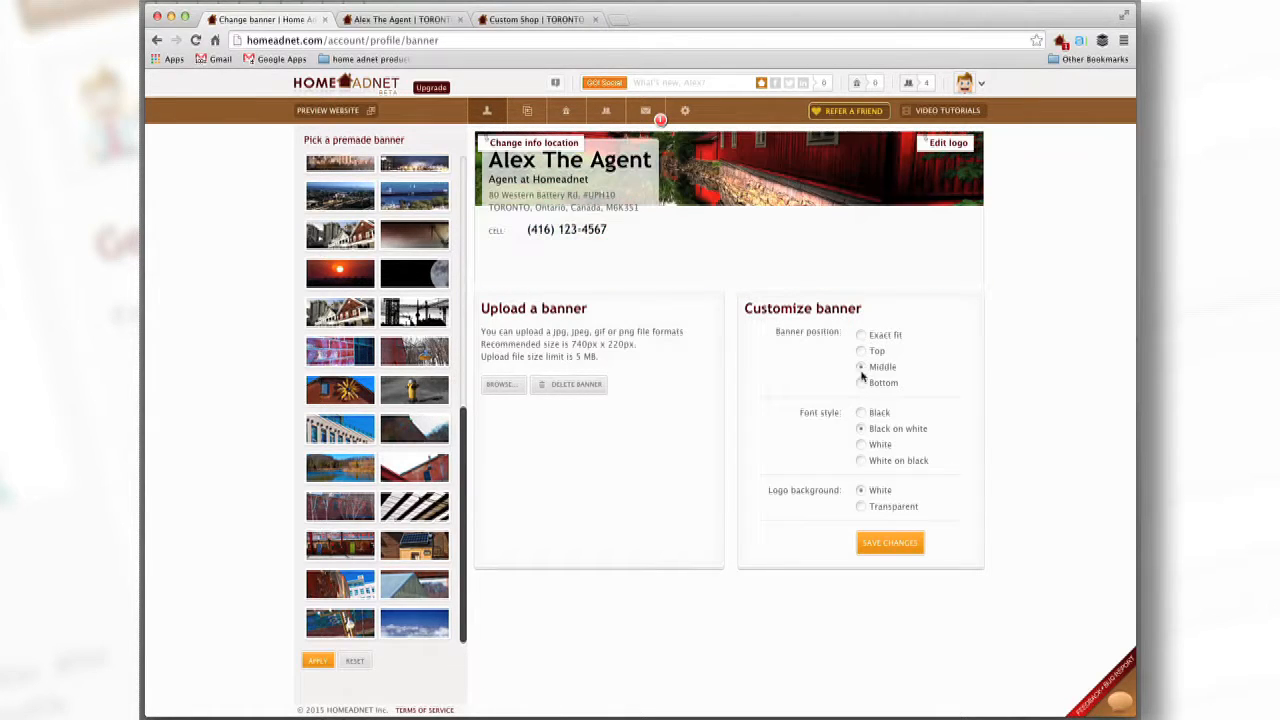
left_click(862, 384)
left_click(862, 336)
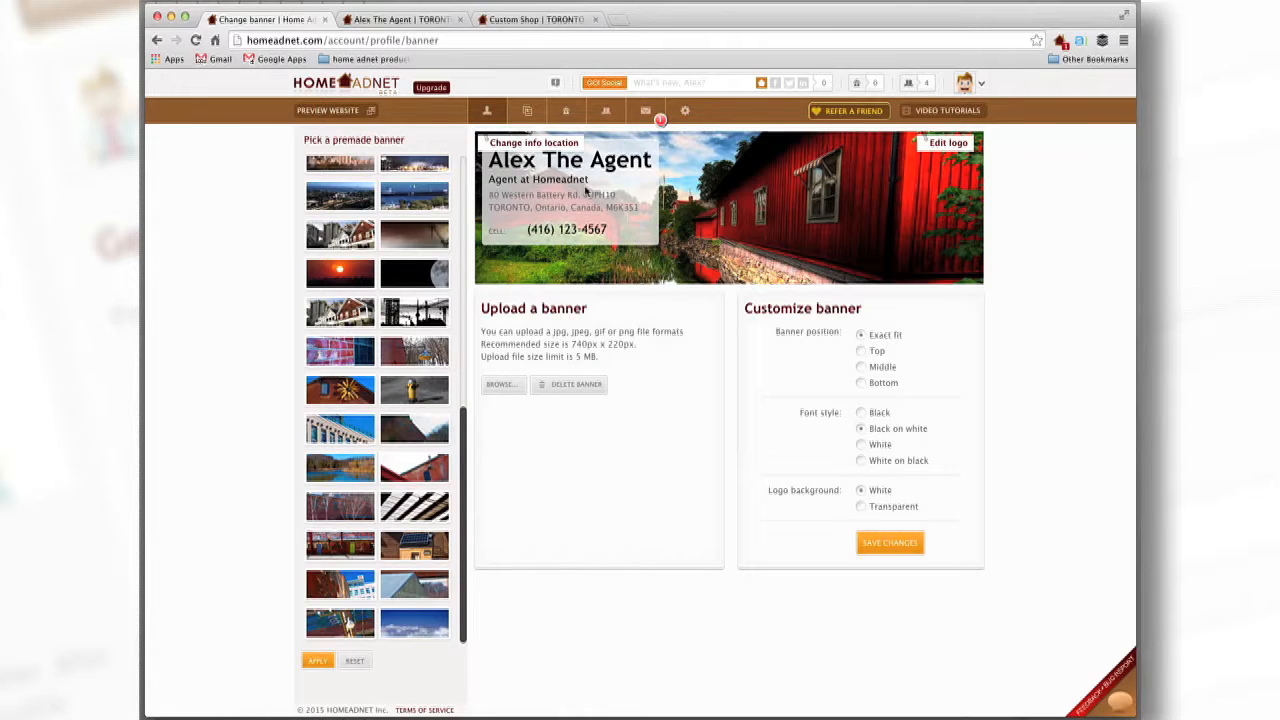
Step: Compare the banner's Black, Black on white and White font styles, choose White on black, and save the changes
left_click(862, 413)
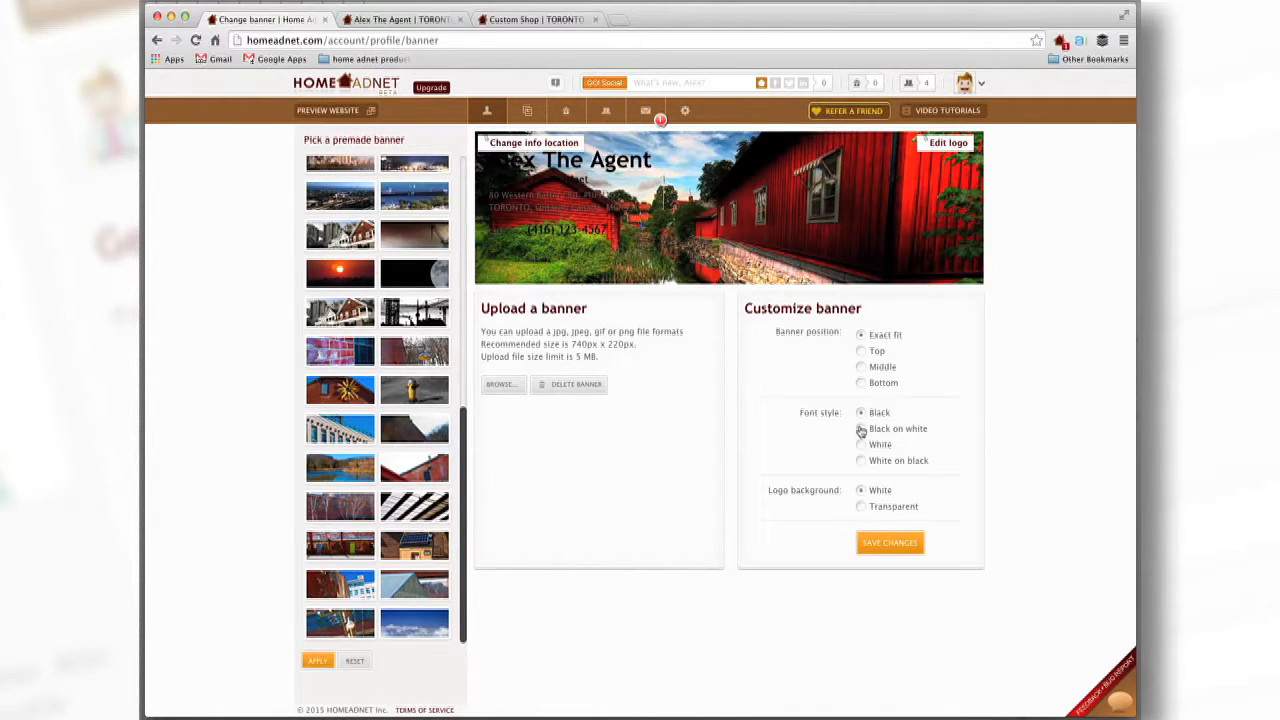
left_click(862, 429)
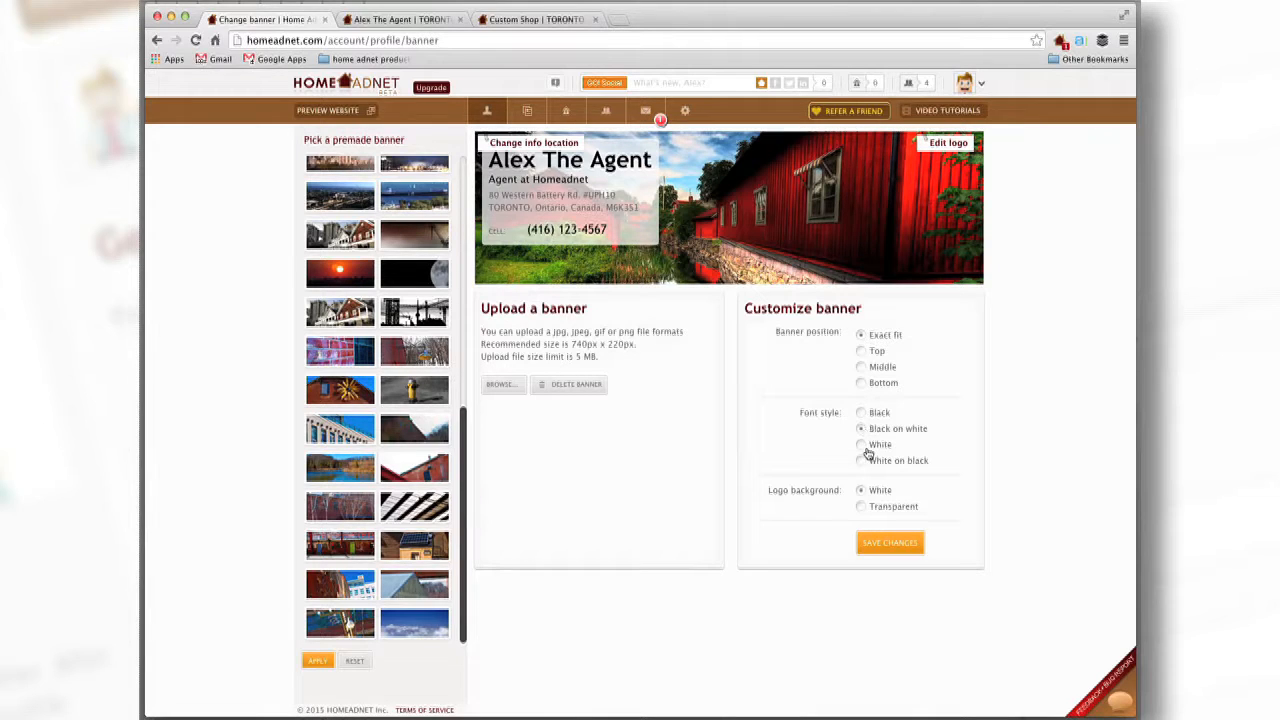
left_click(863, 449)
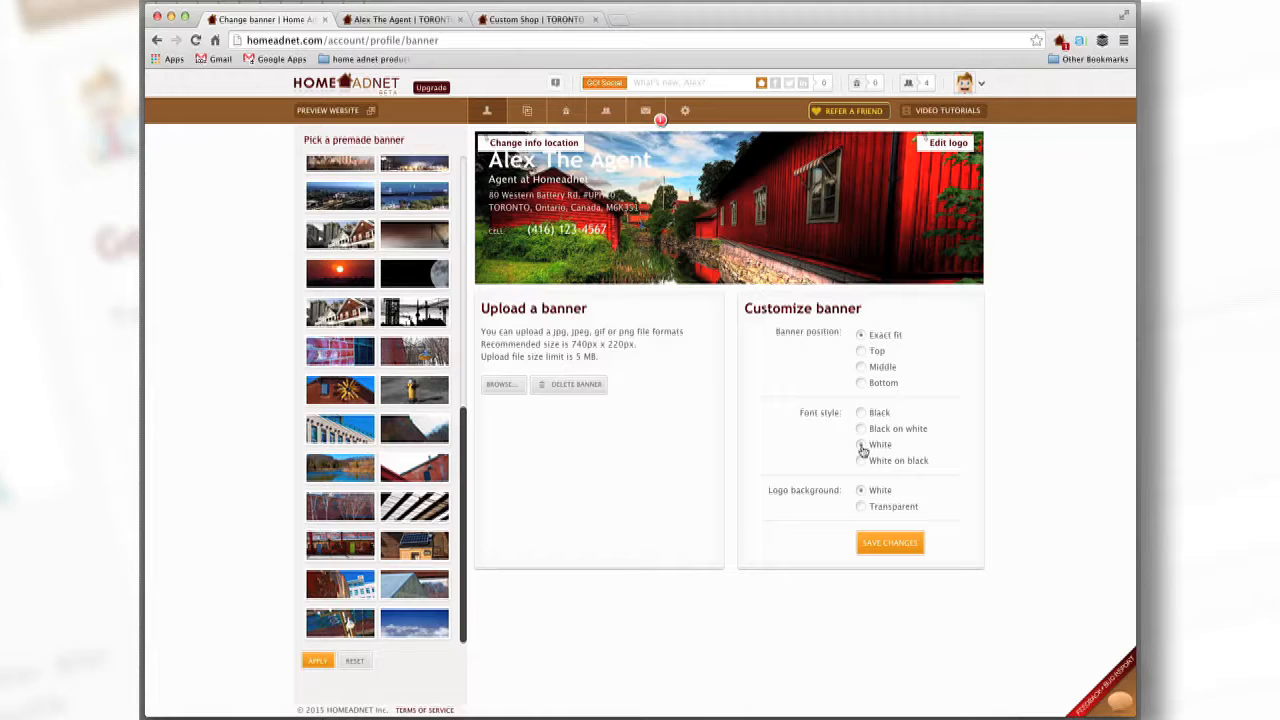
left_click(861, 461)
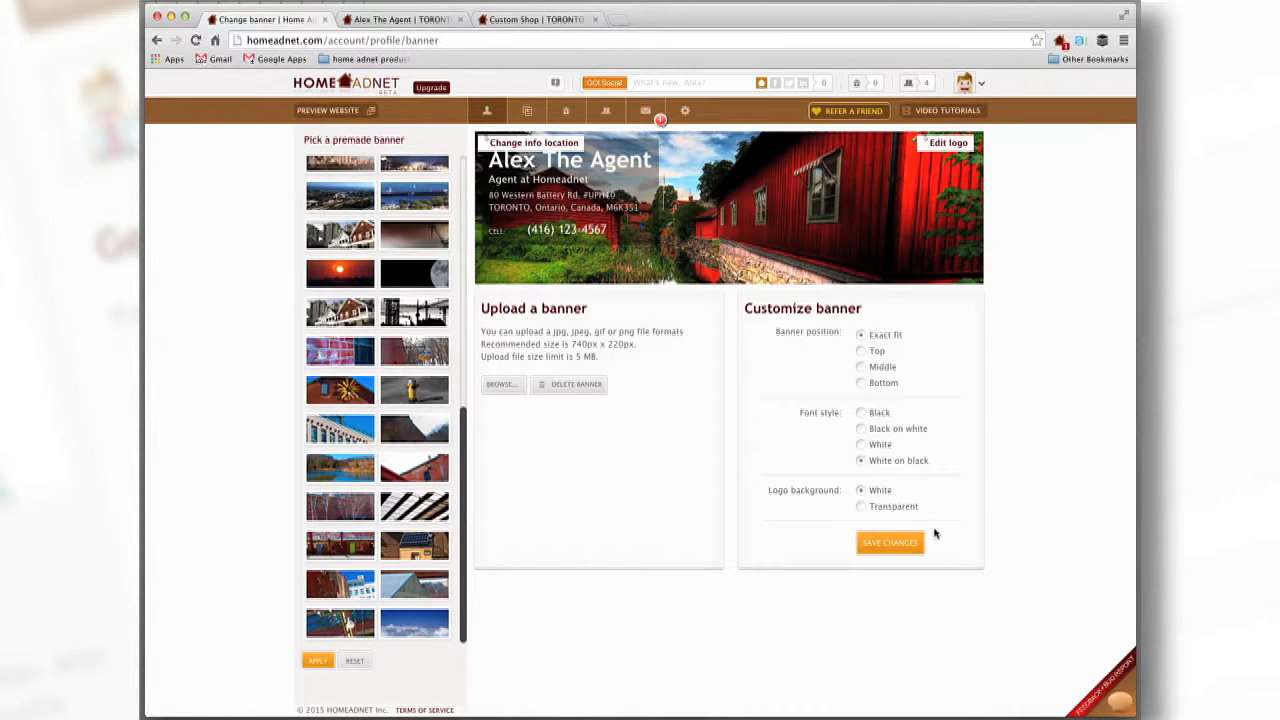
left_click(898, 544)
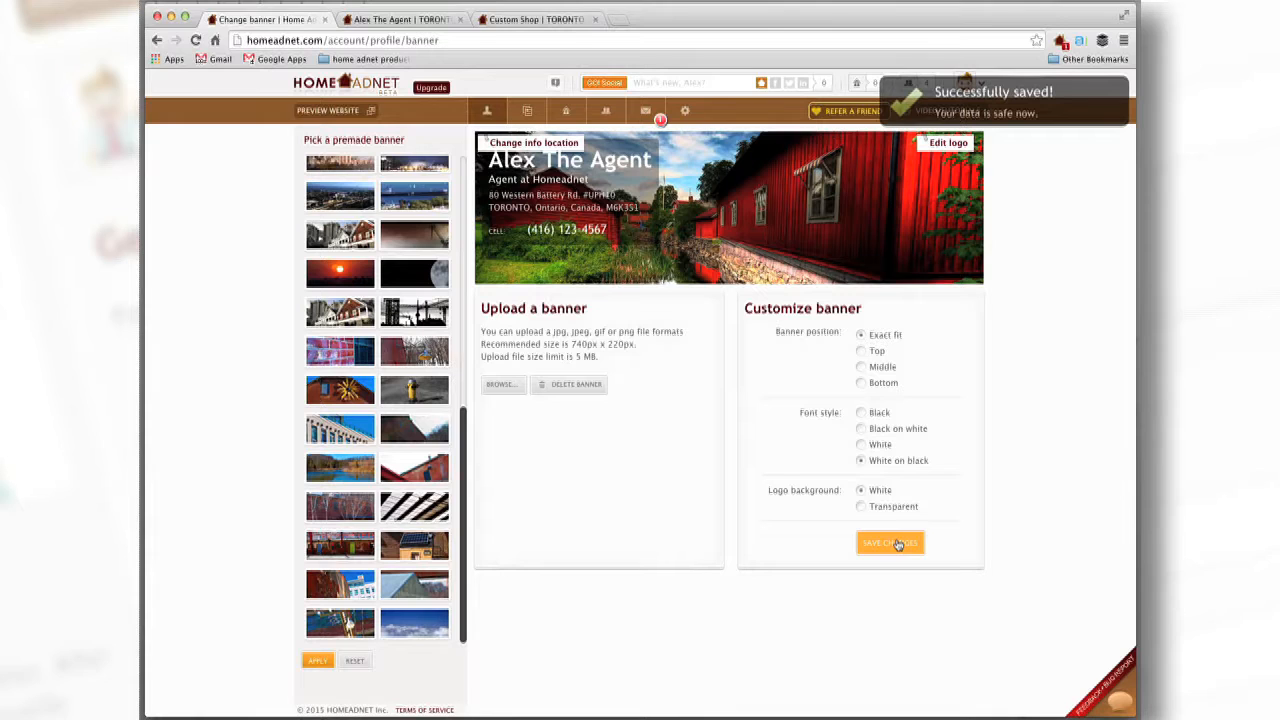
Step: Reload the public website preview to check the new banner and return to the account's profile page
left_click(408, 22)
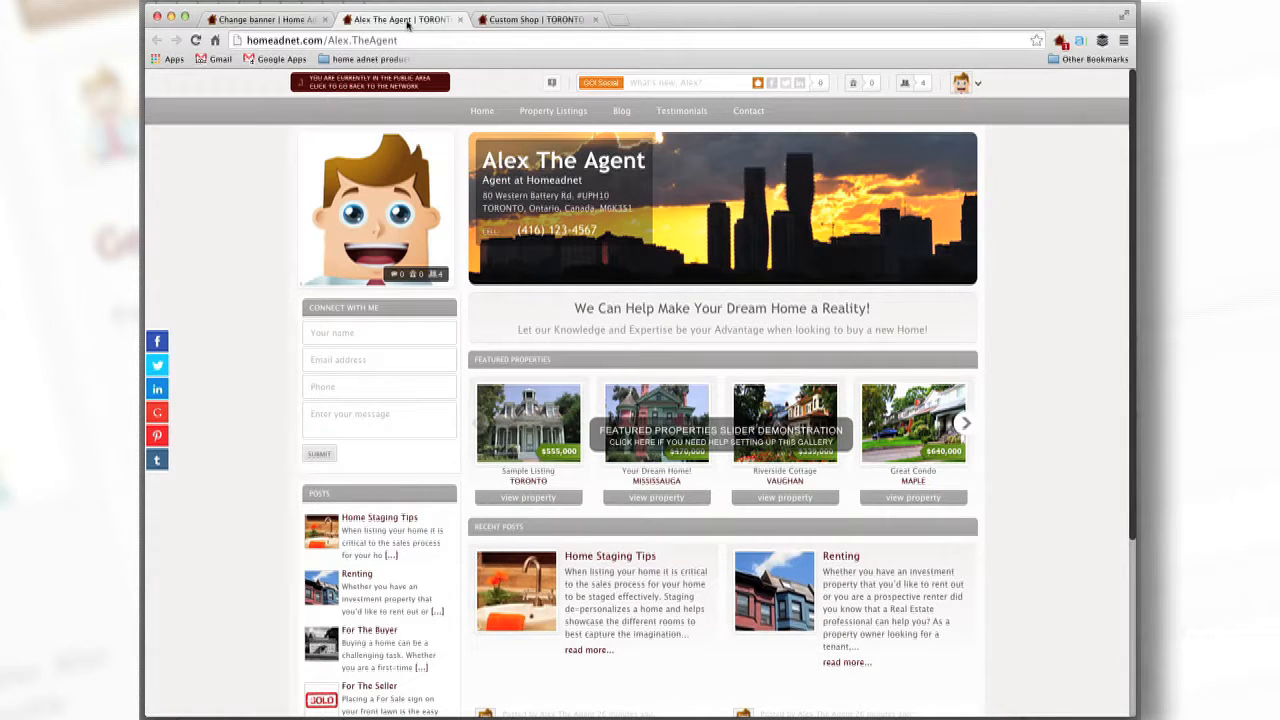
left_click(196, 40)
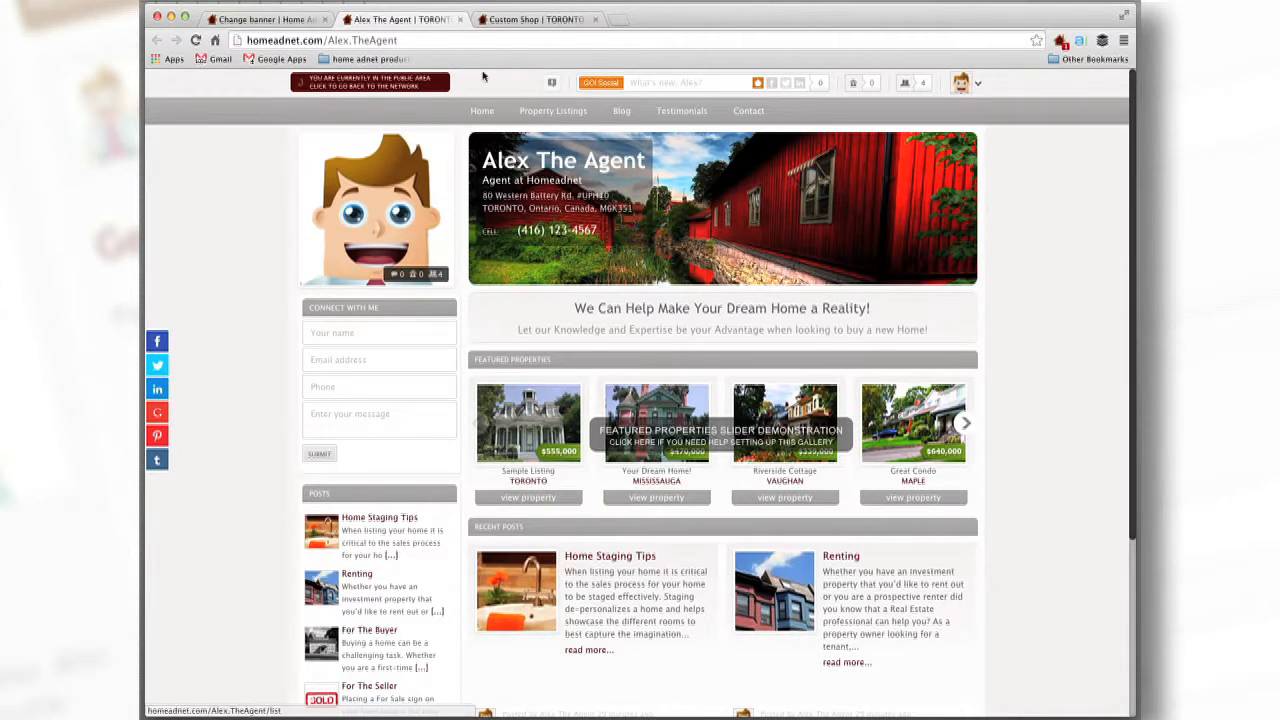
left_click(265, 19)
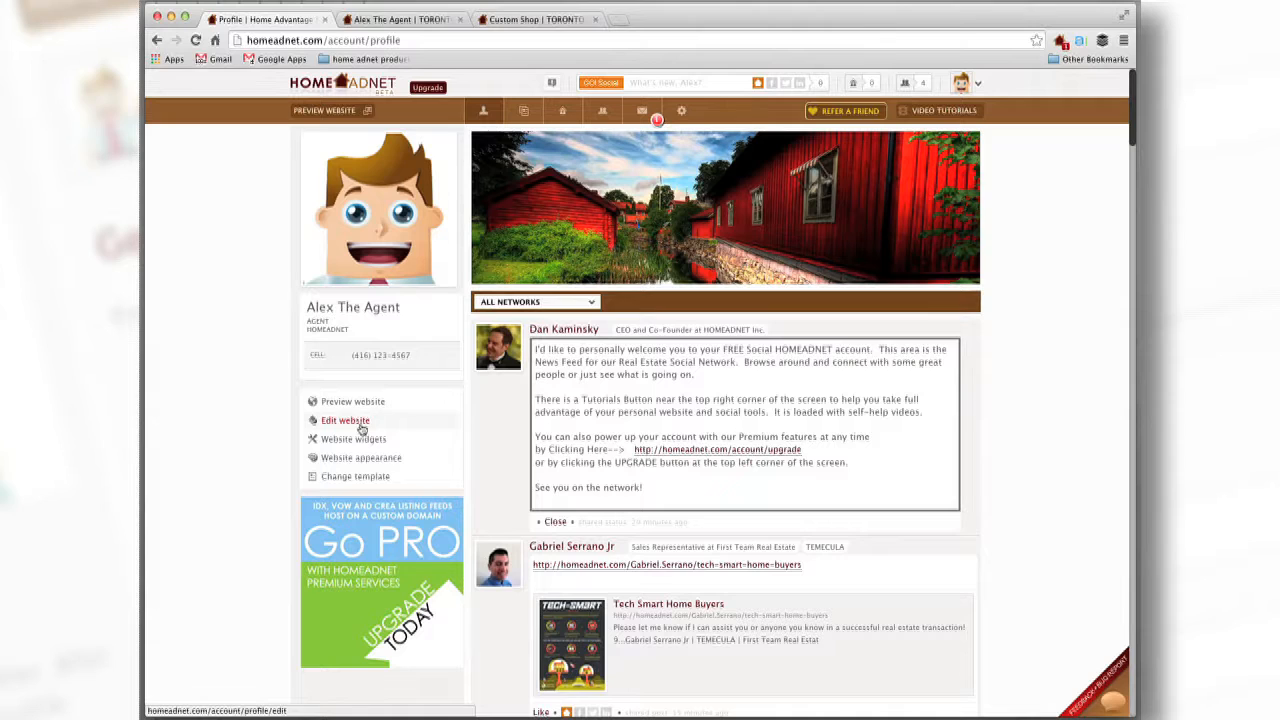
Step: Set the header background color to a strong red in the website appearance settings and copy its hex code
left_click(396, 460)
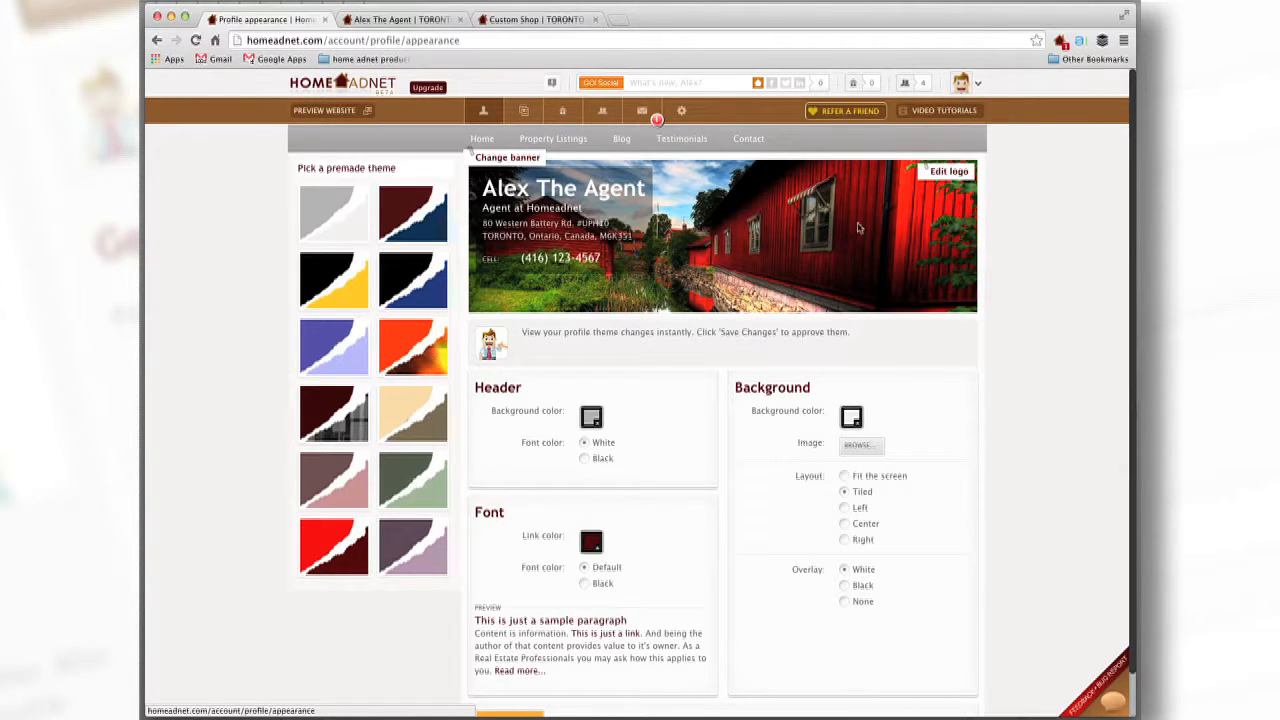
left_click(592, 417)
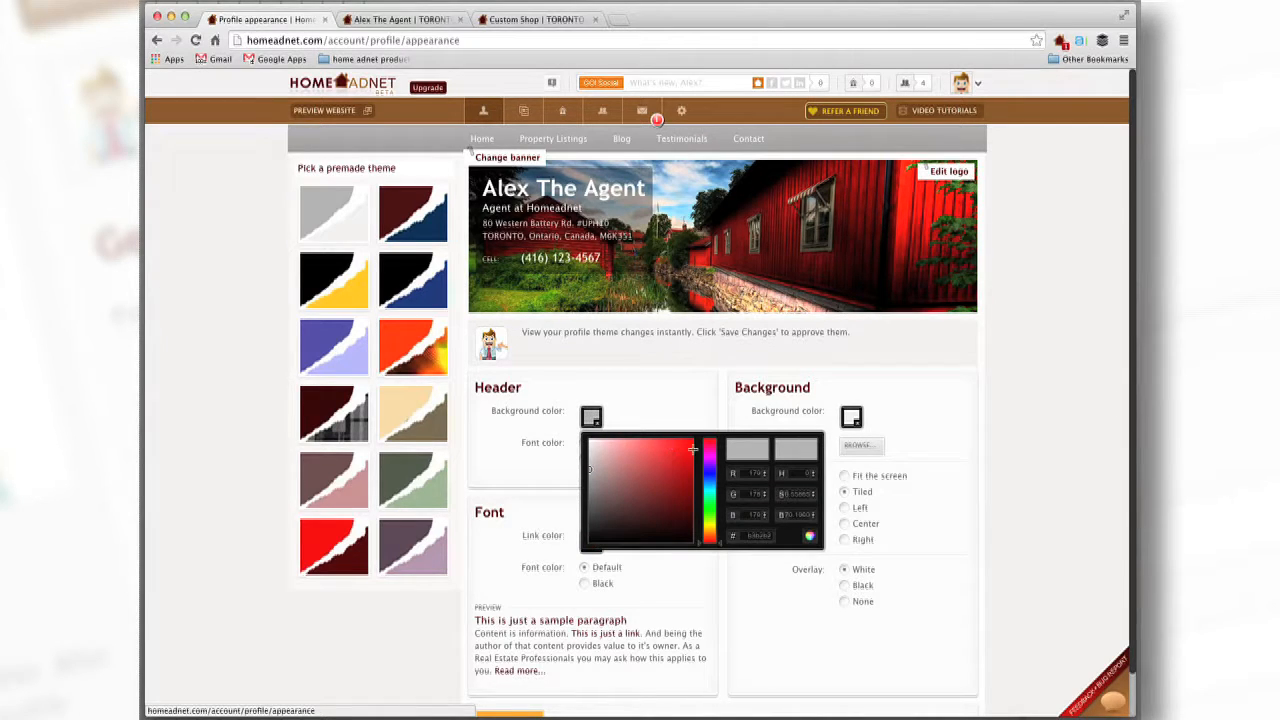
double_click(757, 536)
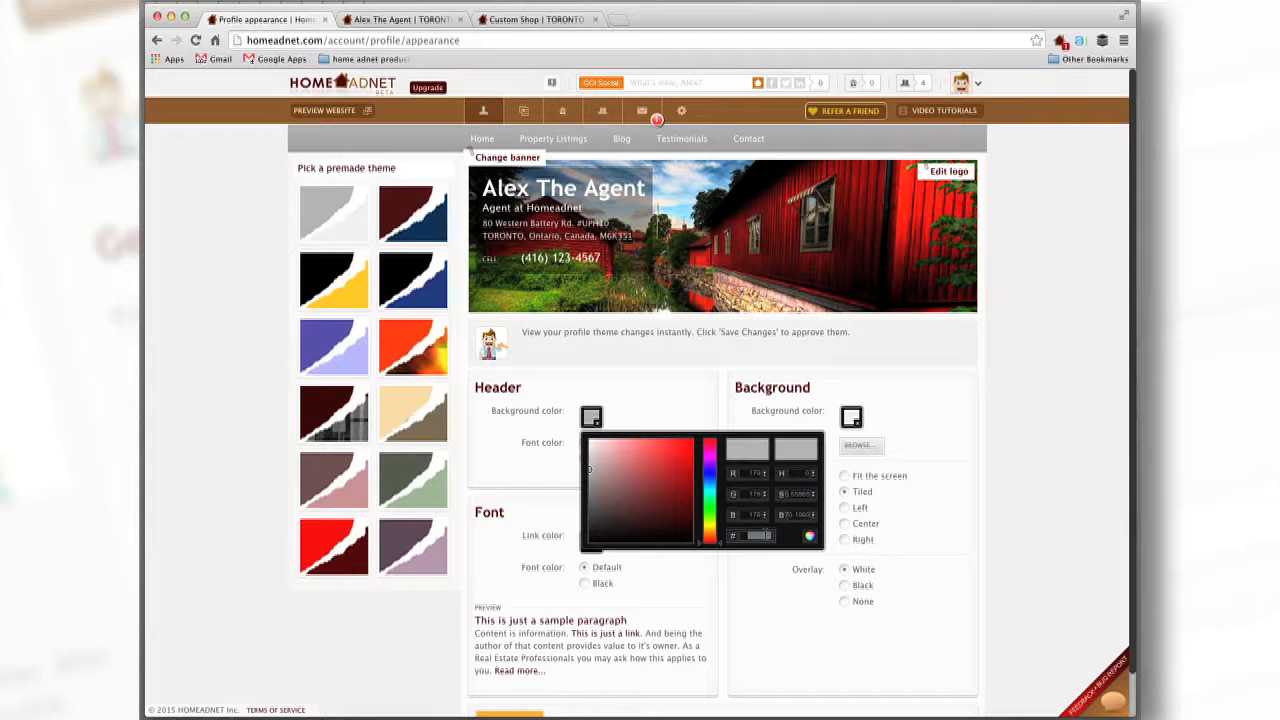
left_click(686, 441)
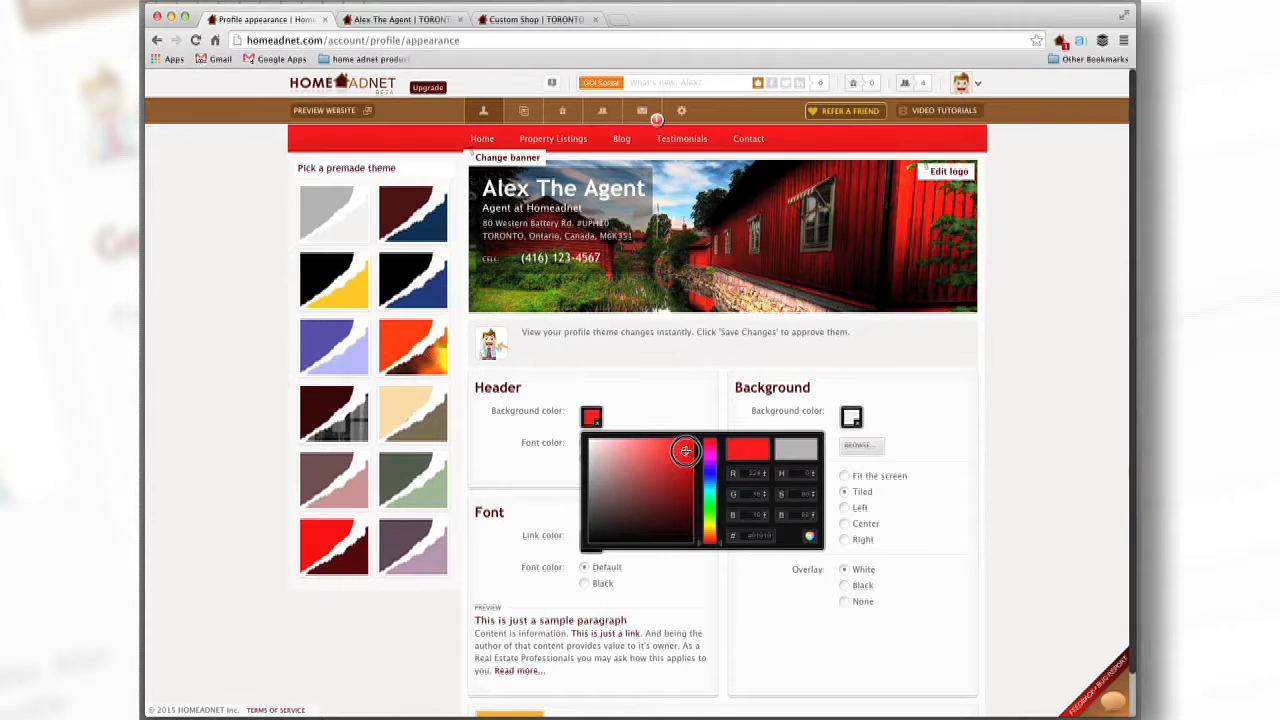
mouse_move(686, 441)
left_mouse_down()
mouse_move(672, 444)
mouse_move(684, 477)
mouse_move(625, 455)
mouse_move(694, 496)
mouse_move(687, 463)
left_mouse_up()
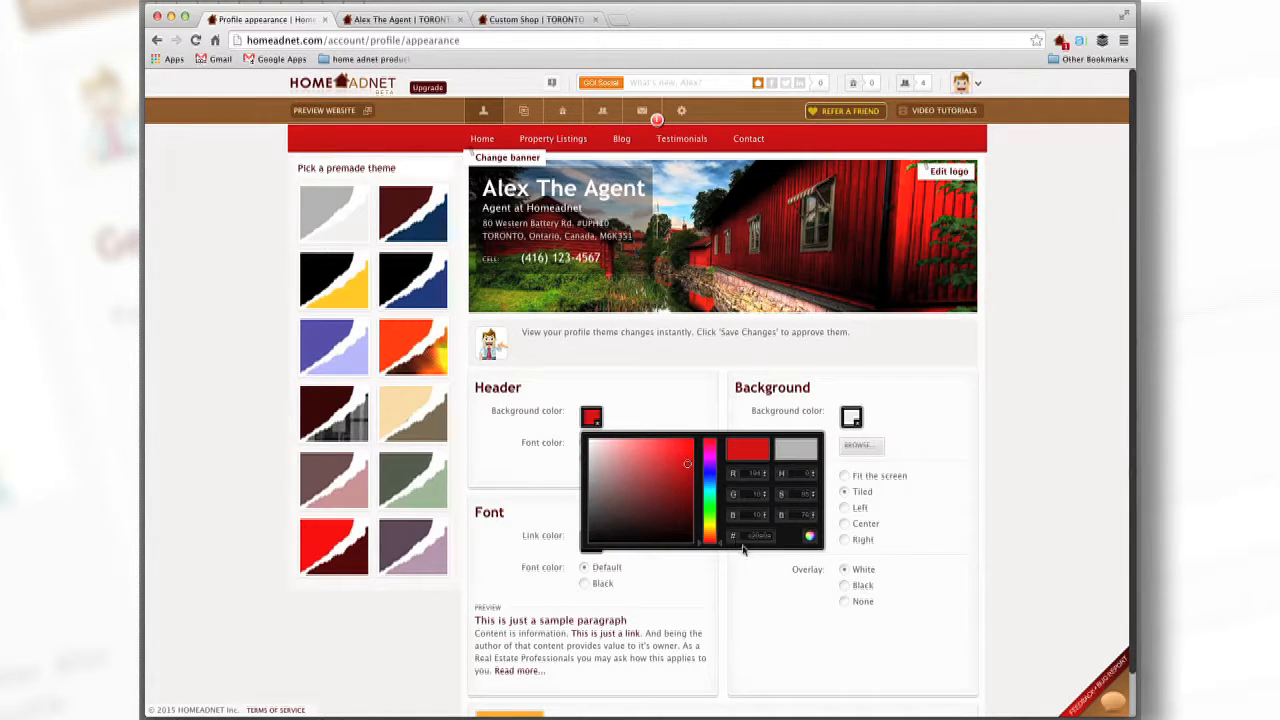
left_click(685, 465)
left_click_drag(688, 463, 690, 464)
double_click(770, 537)
left_click_drag(770, 575, 754, 582)
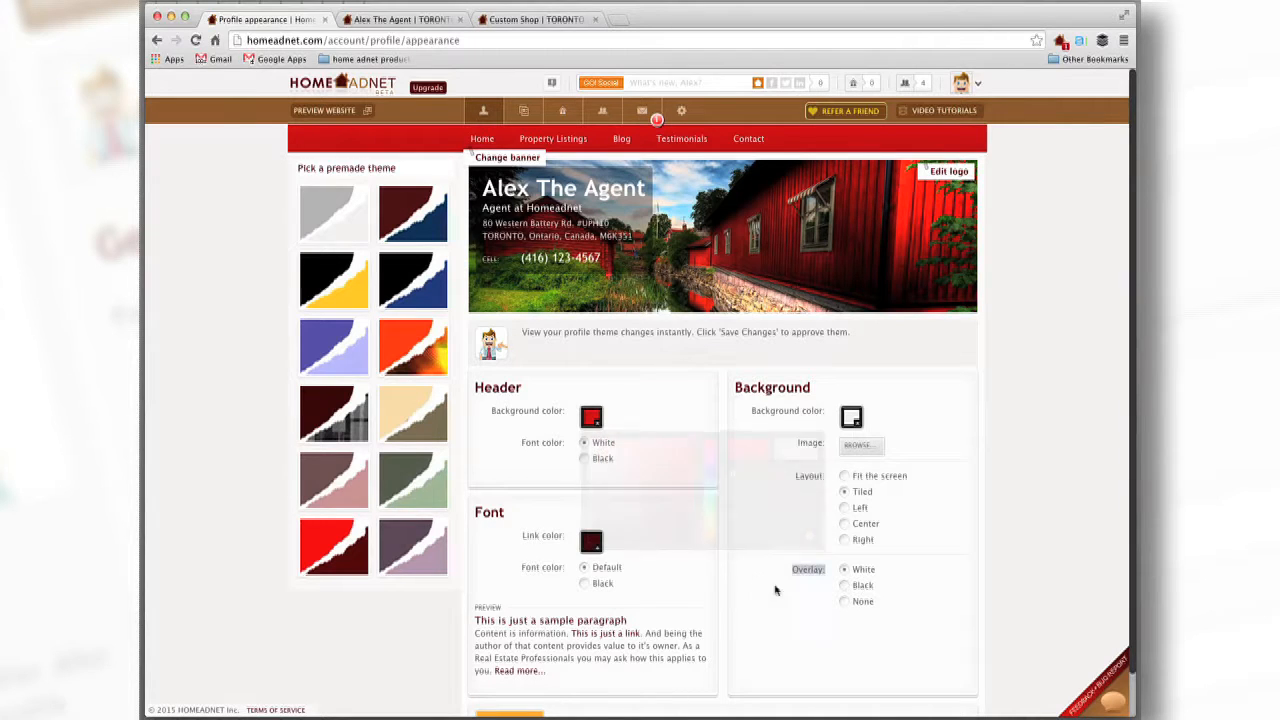
Step: Set the font link color to the same red as the header, #c20808, and save the appearance changes
left_click(591, 544)
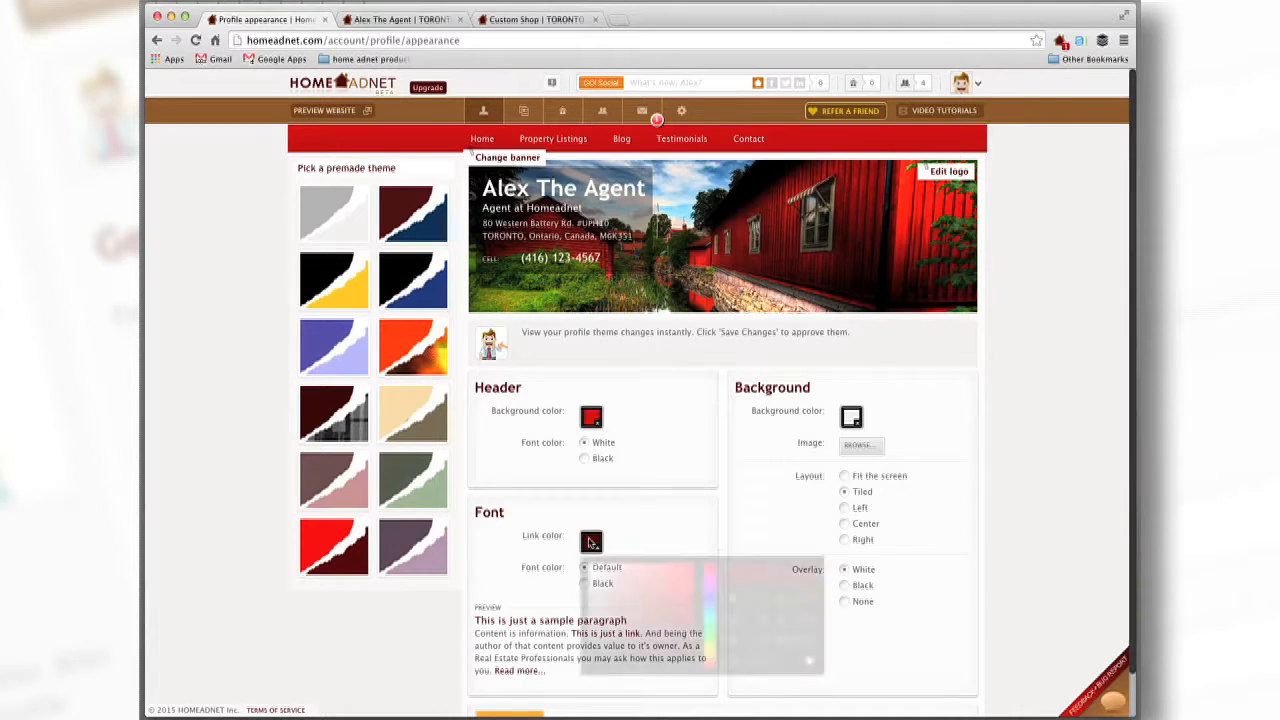
mouse_move(692, 633)
left_mouse_down()
mouse_move(678, 591)
mouse_move(651, 606)
mouse_move(636, 592)
mouse_move(647, 594)
left_mouse_up()
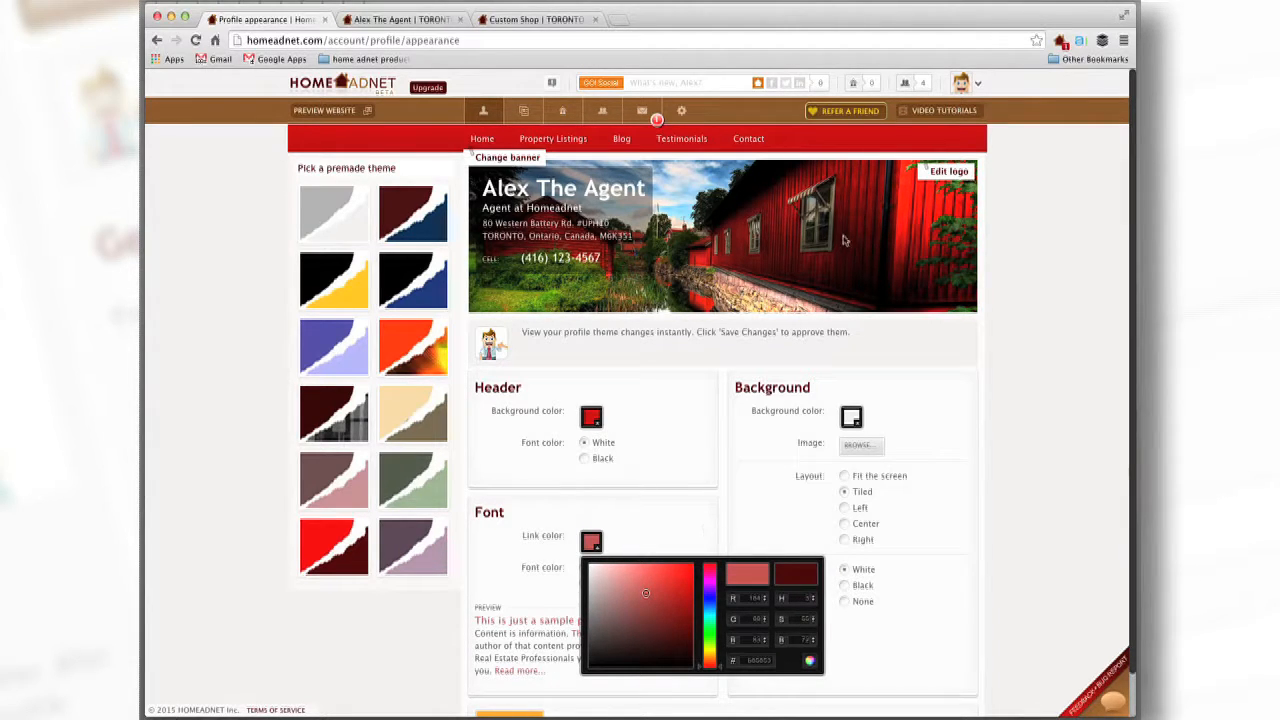
double_click(759, 661)
type("c20808")
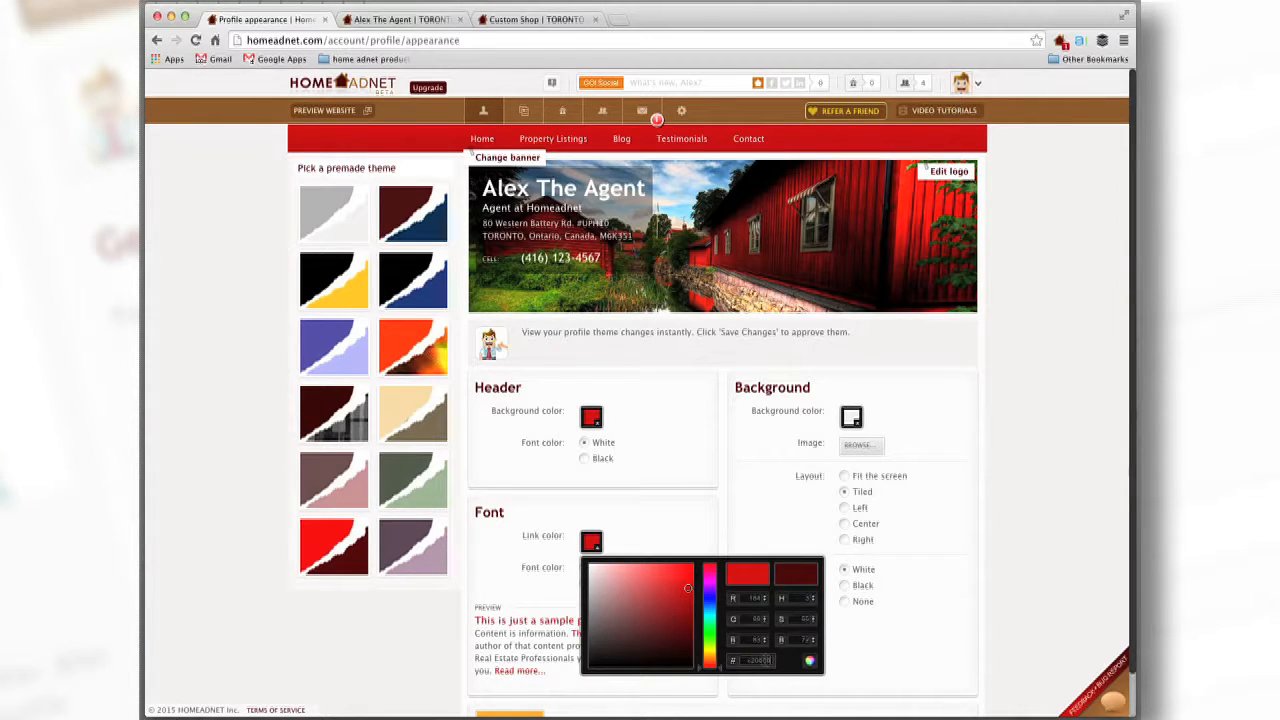
left_click(873, 660)
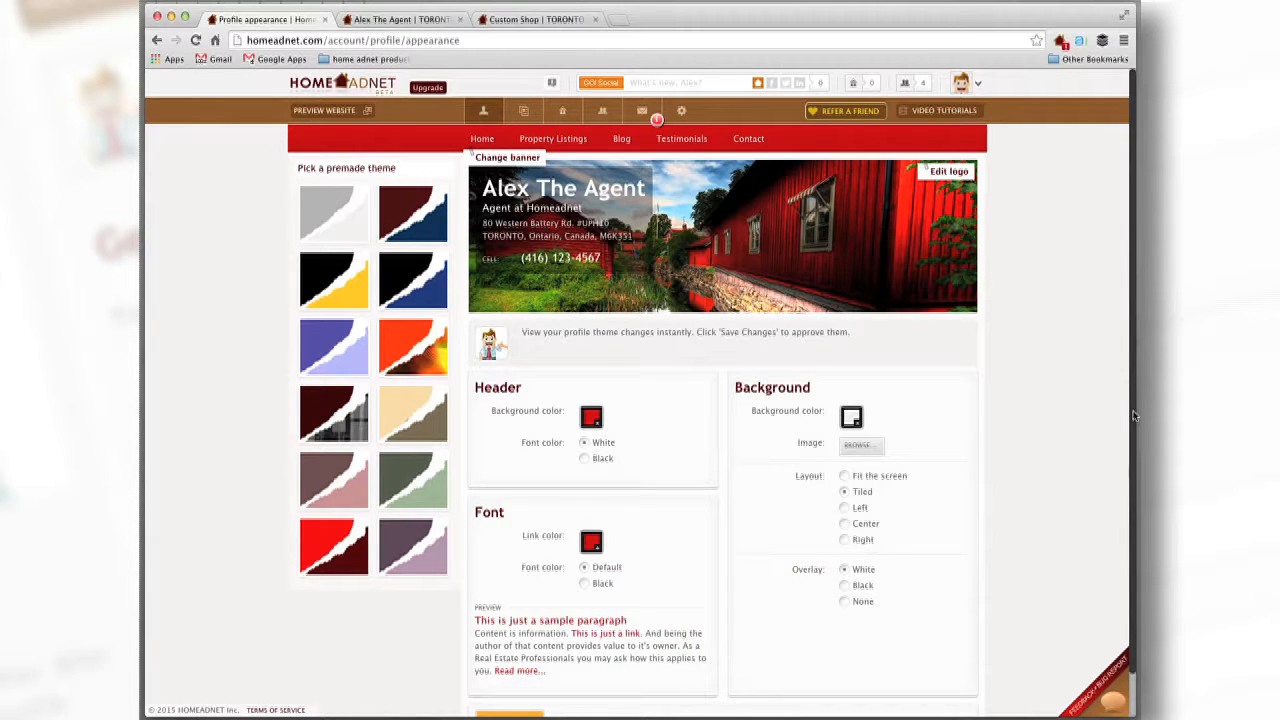
scroll(1130, 418, "down", 2)
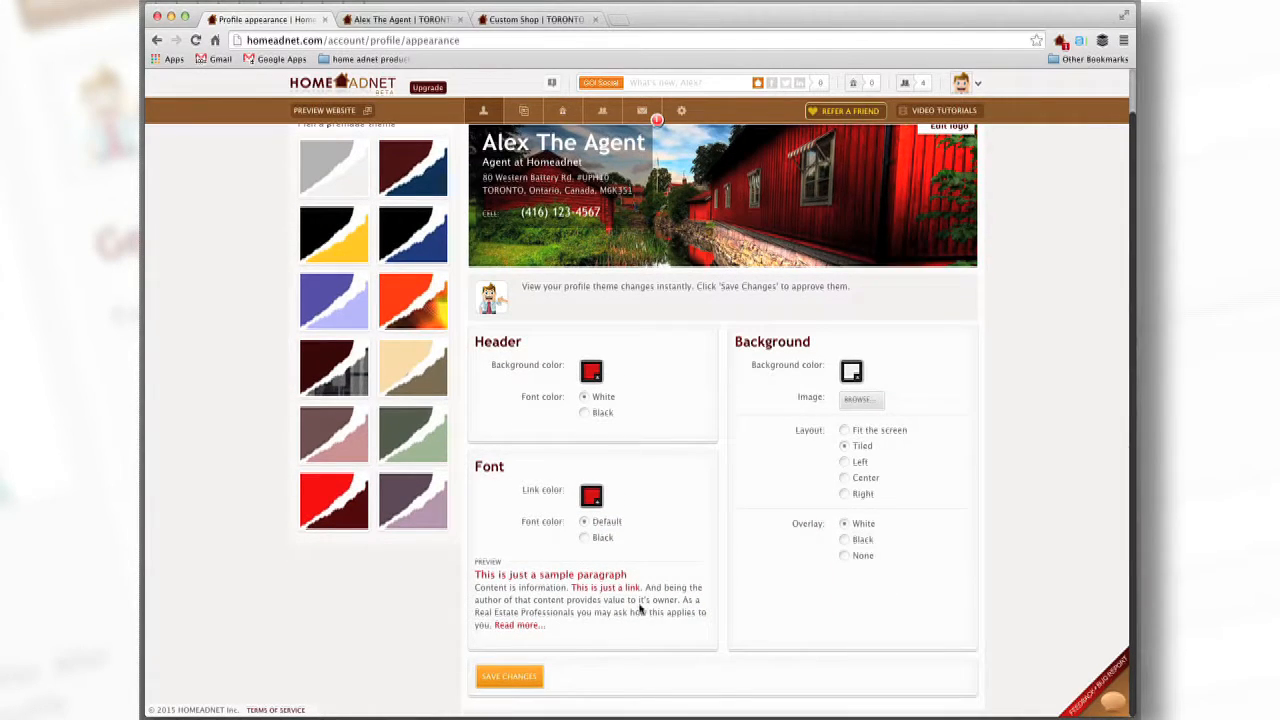
left_click(524, 676)
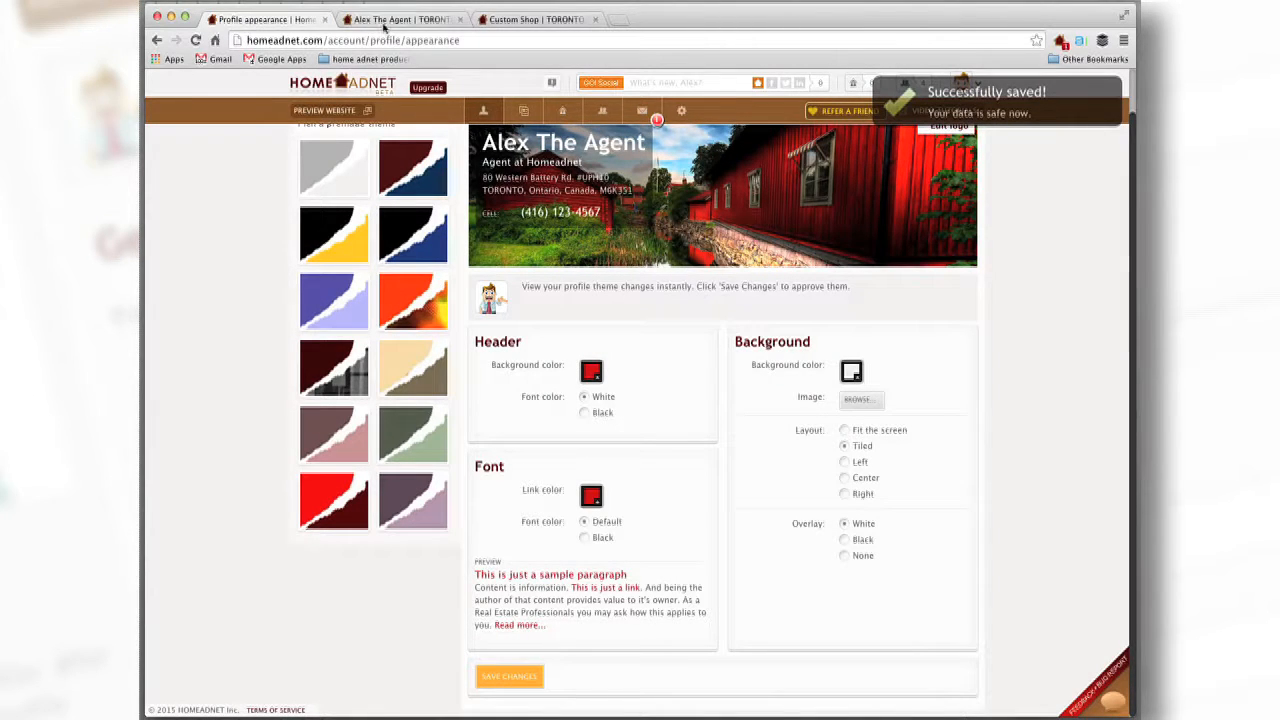
Step: Reload the public website preview to check the red header and links, and return to the appearance settings
left_click(385, 21)
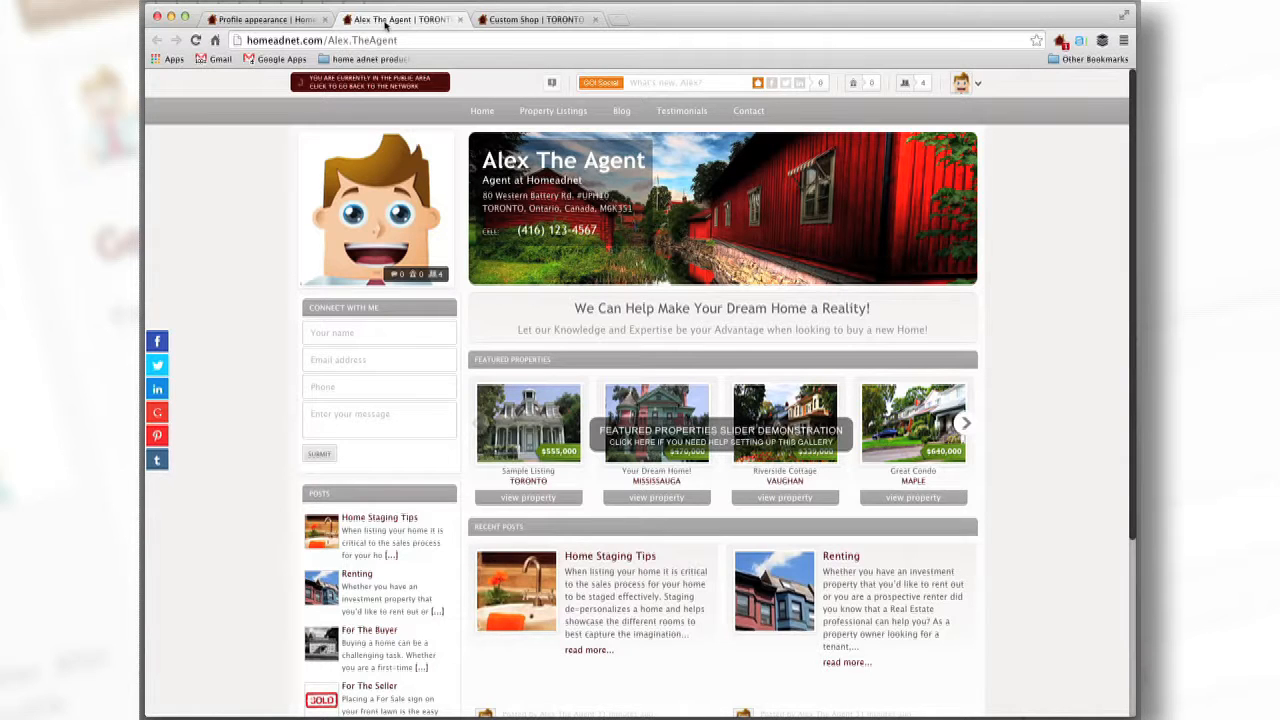
left_click(195, 40)
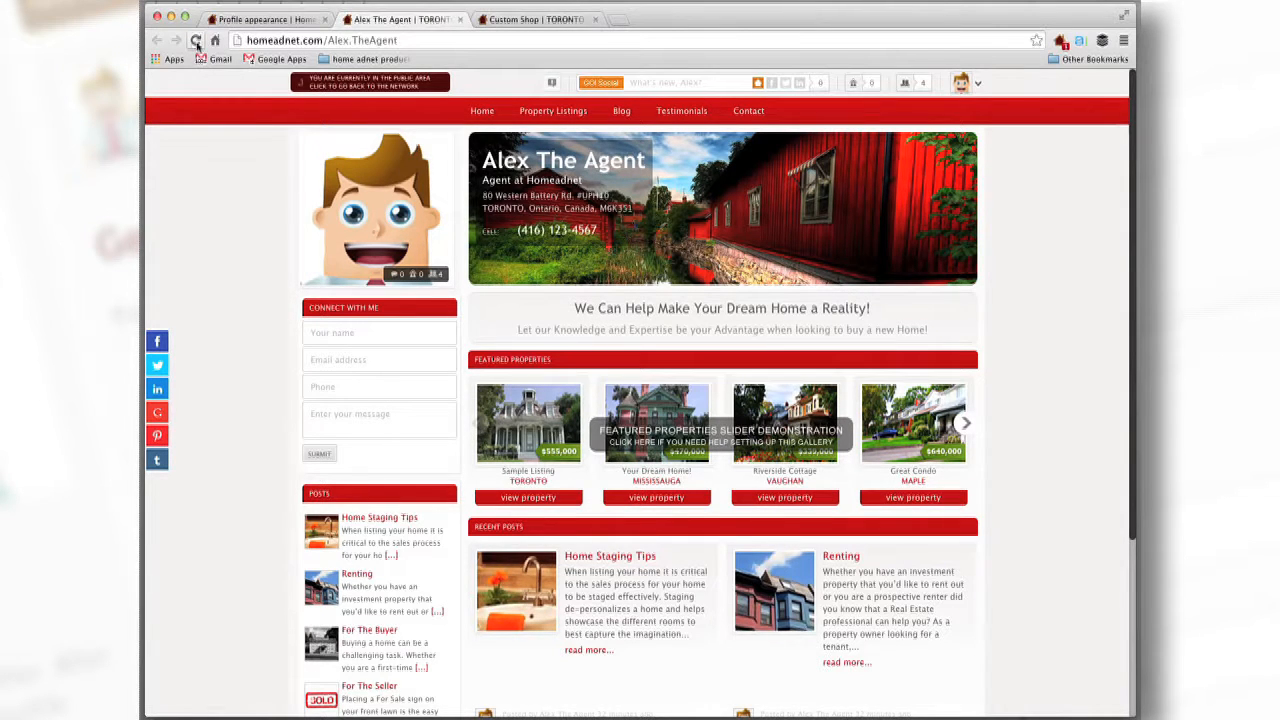
mouse_move(1133, 160)
left_mouse_down()
mouse_move(1130, 210)
mouse_move(1127, 143)
left_mouse_up()
left_click(262, 19)
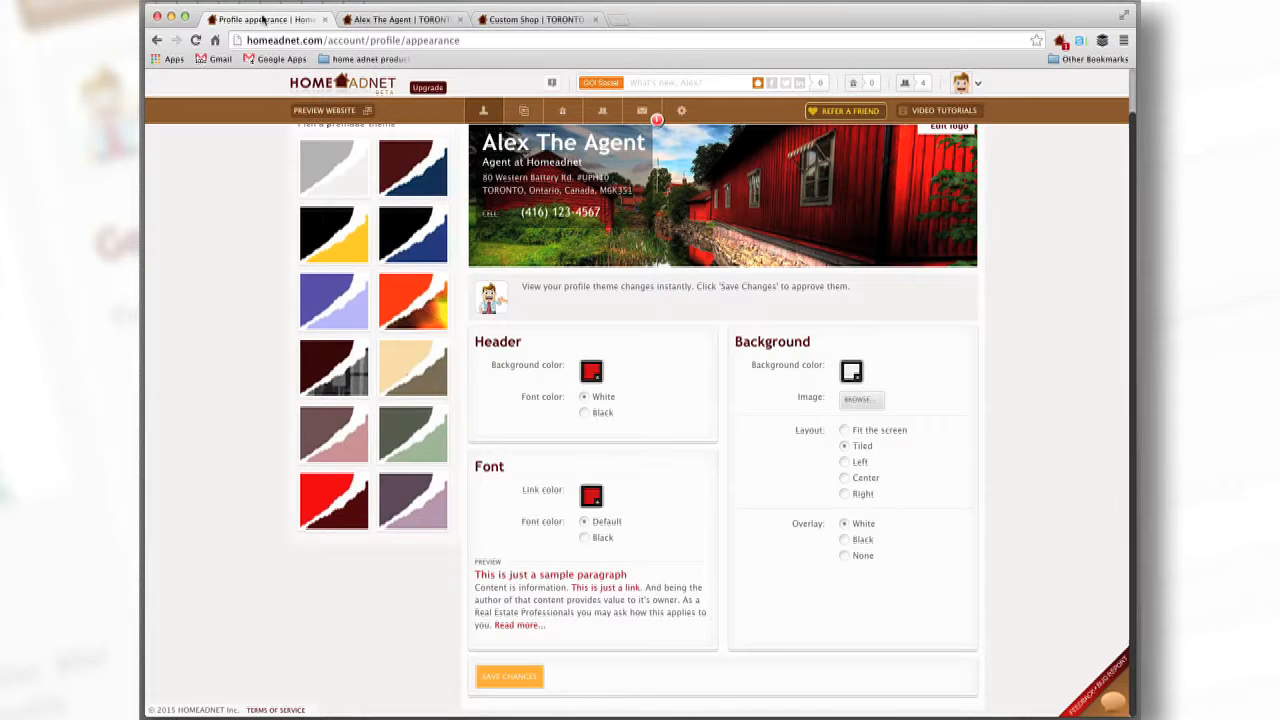
Step: Set the website background color to a medium grey, about #9c979a, and save the appearance changes
left_click(849, 372)
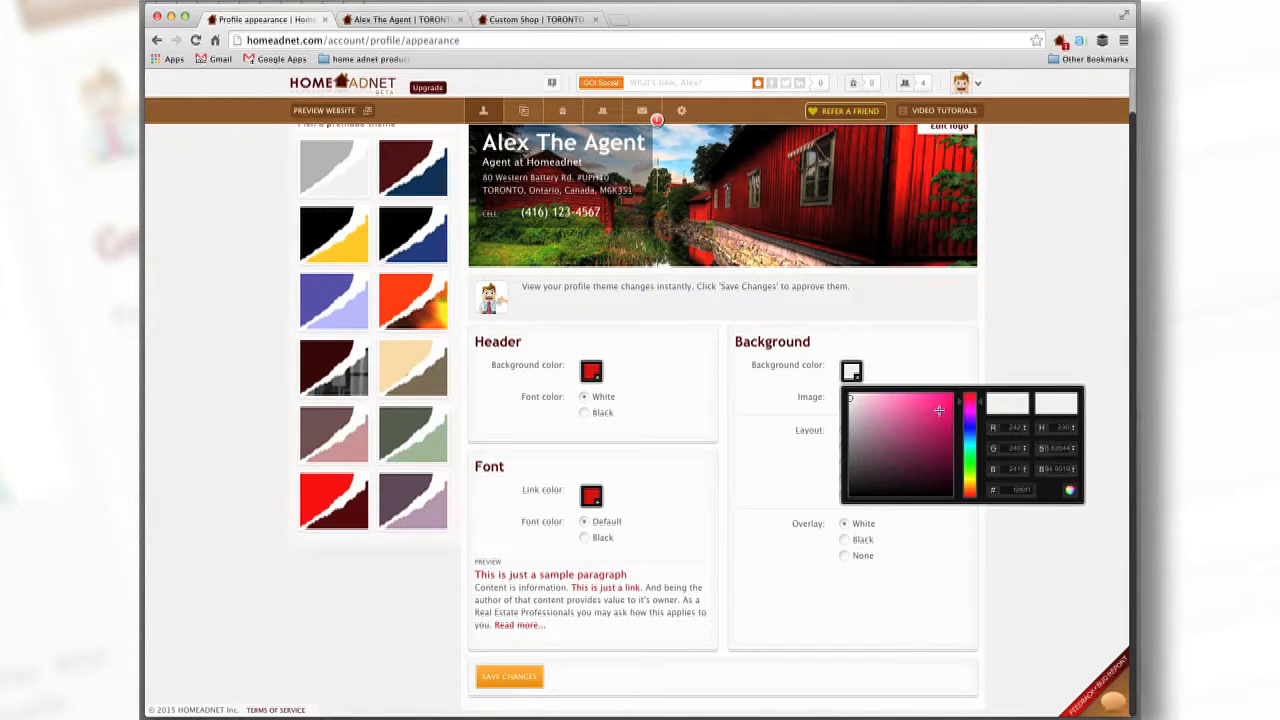
left_click_drag(851, 414, 852, 432)
left_click(921, 355)
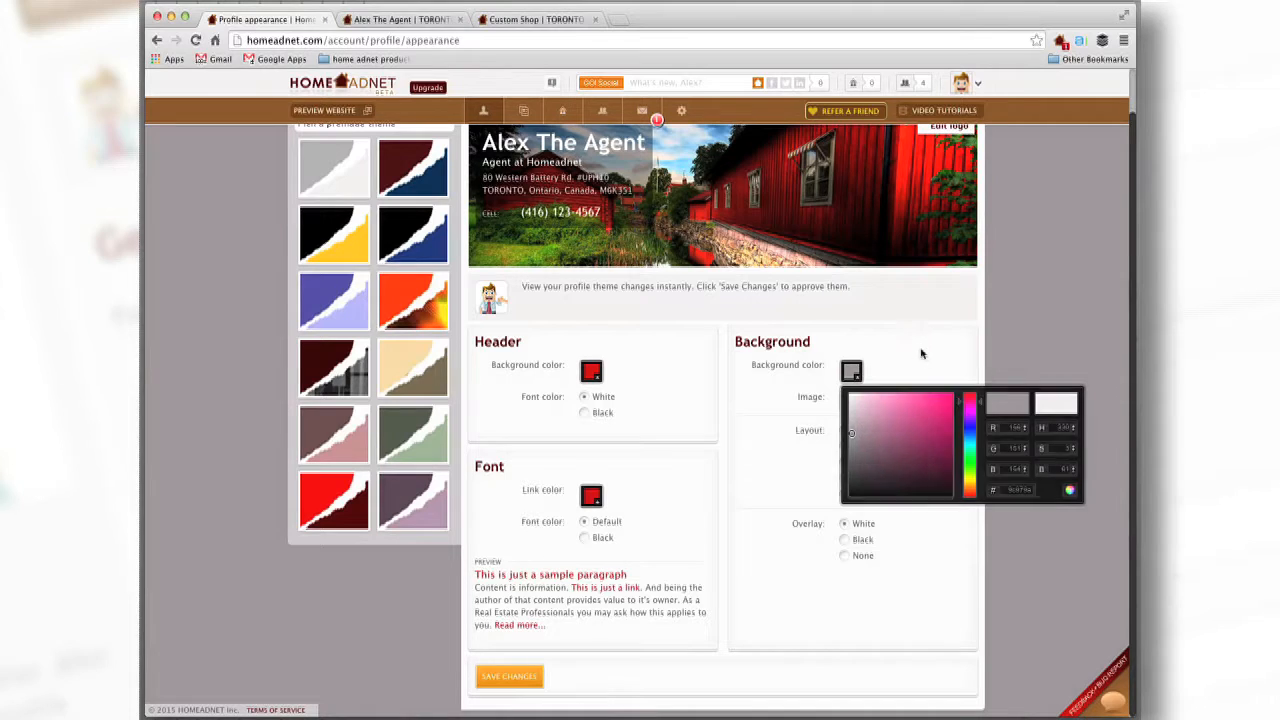
left_click(510, 677)
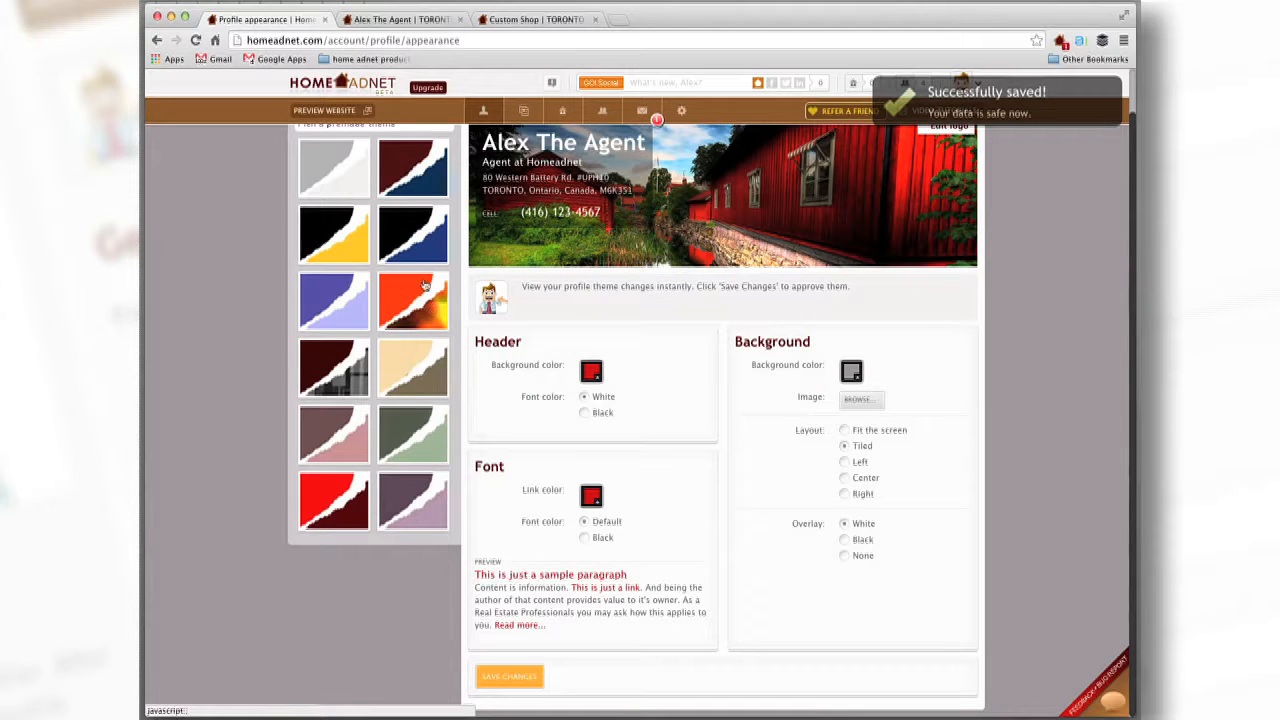
Step: Reload the public website preview to check the background color and return to the account's profile page
left_click(386, 22)
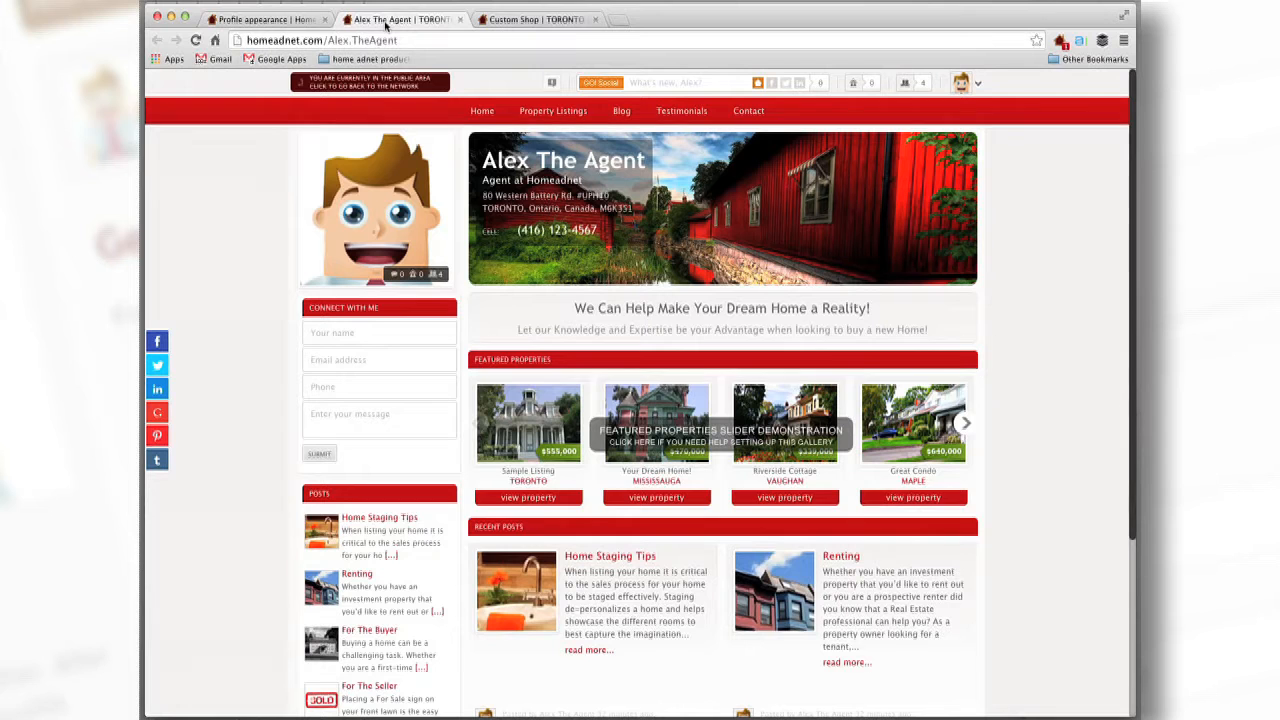
left_click(194, 43)
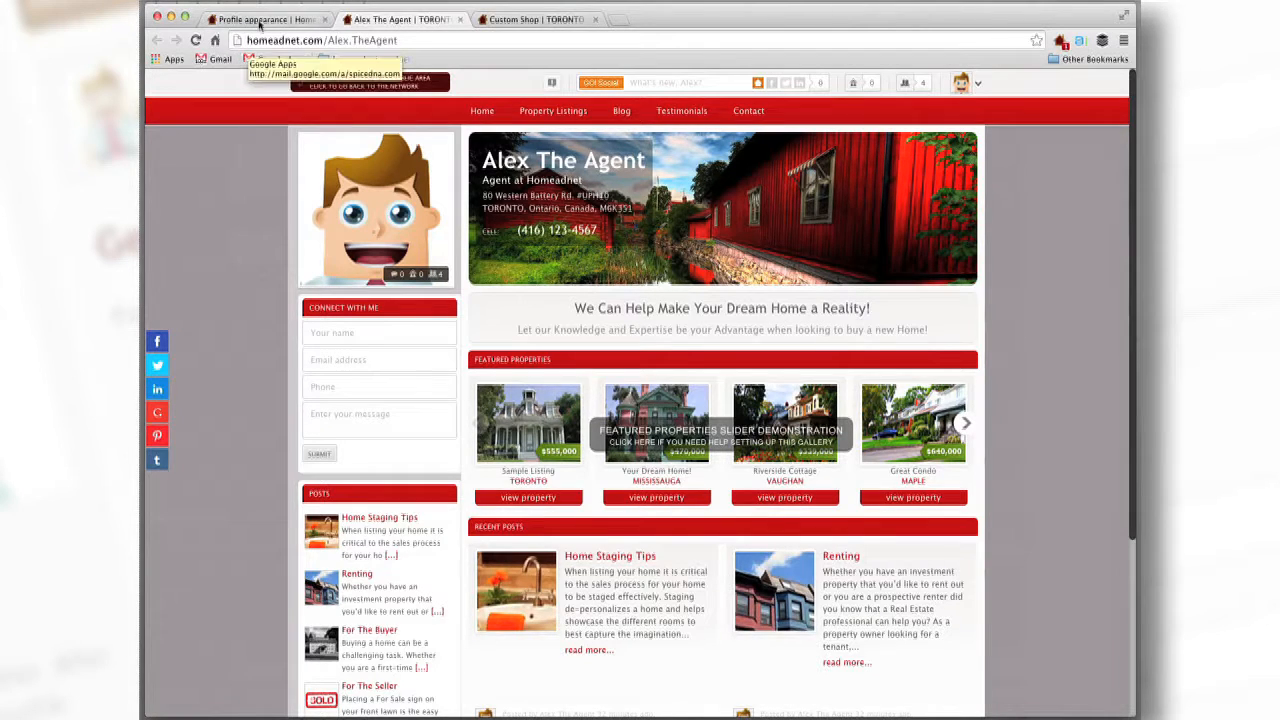
left_click(260, 20)
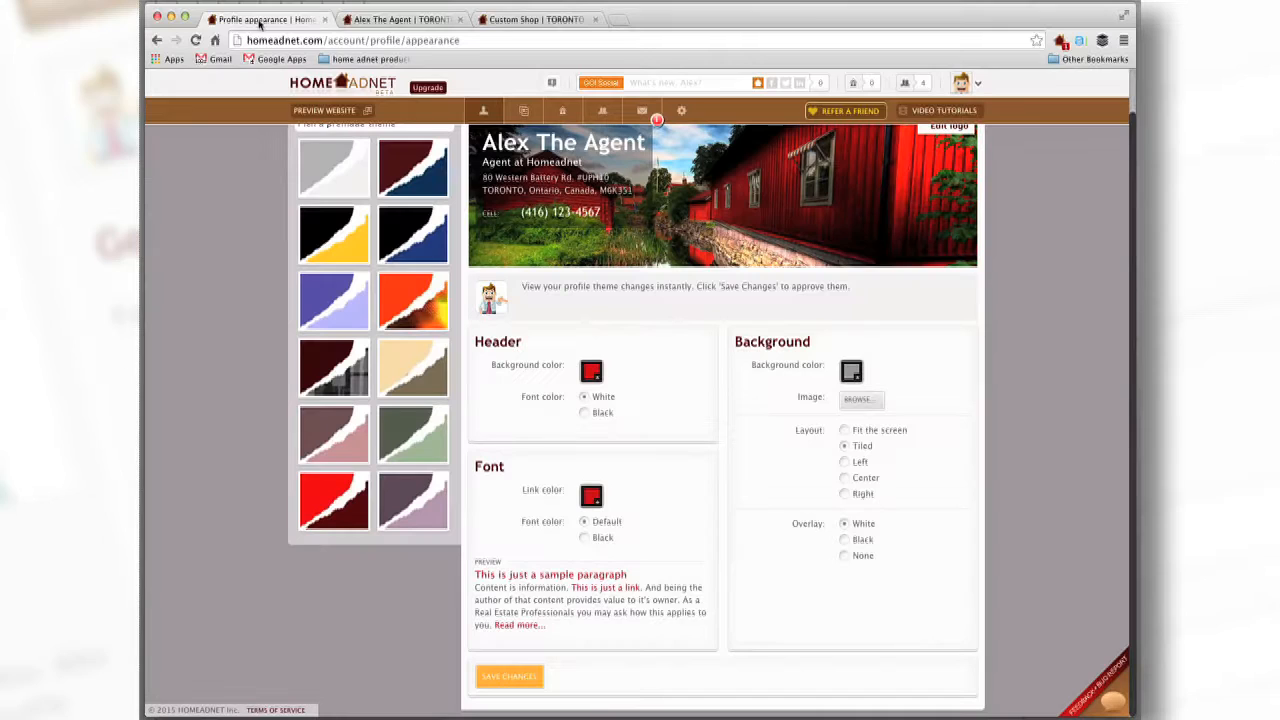
left_click(483, 111)
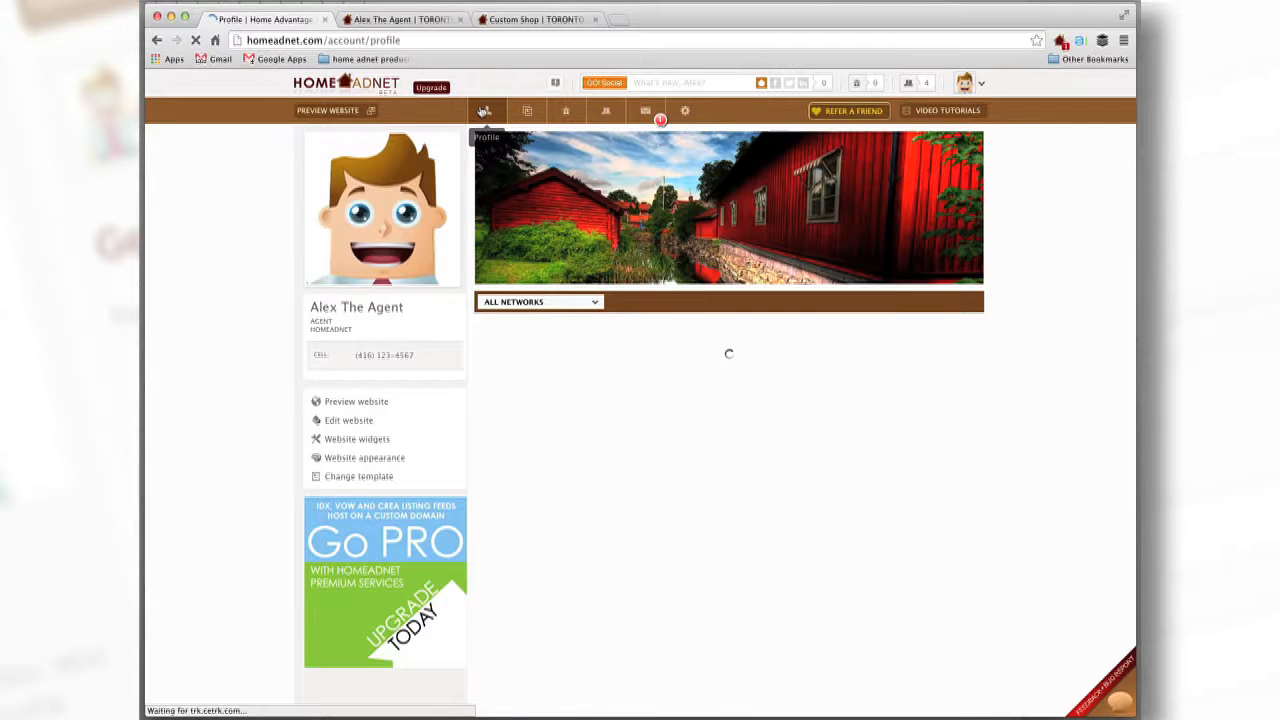
Step: Upload the AlexRealty image from the Site Design folder as the website's logo
left_click(349, 422)
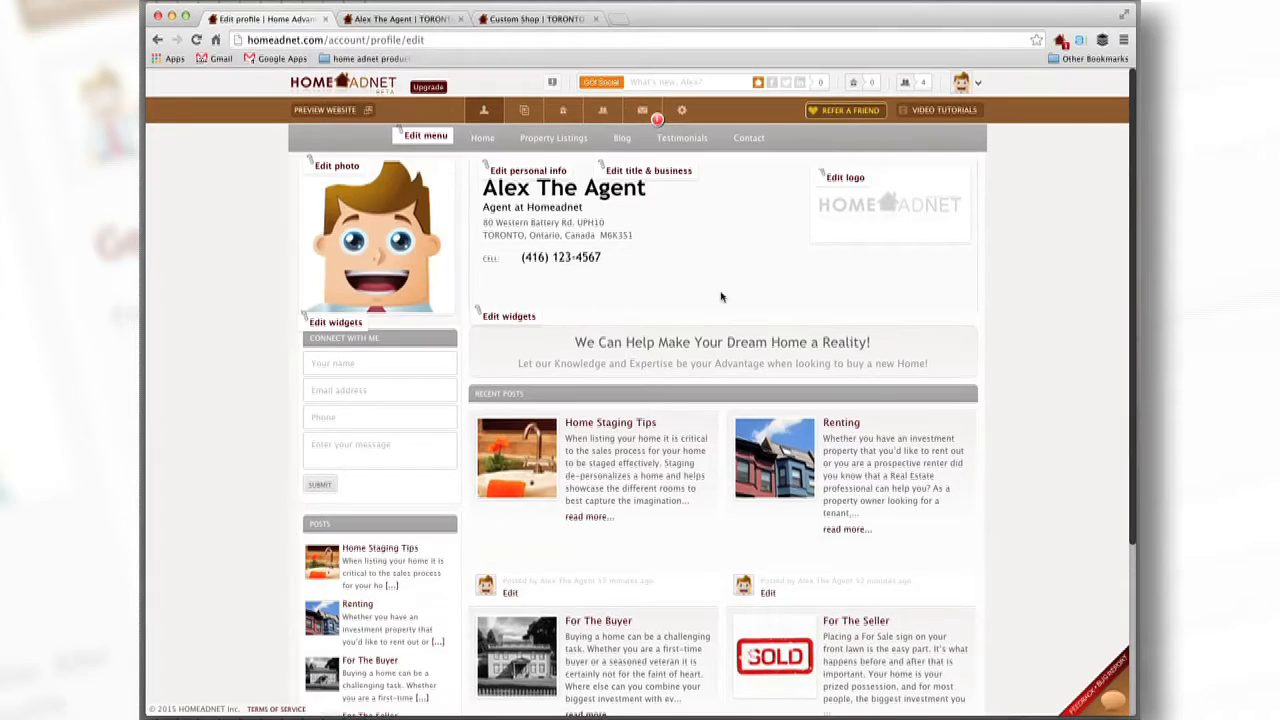
left_click(848, 186)
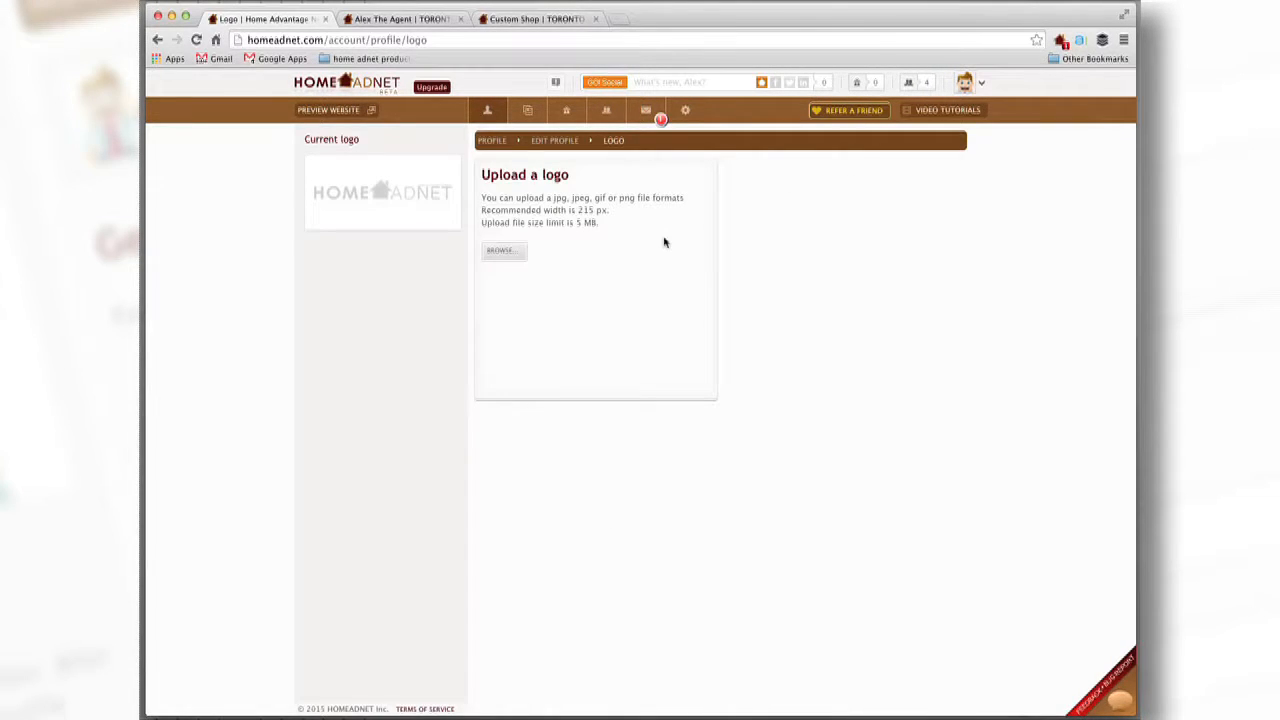
left_click(506, 251)
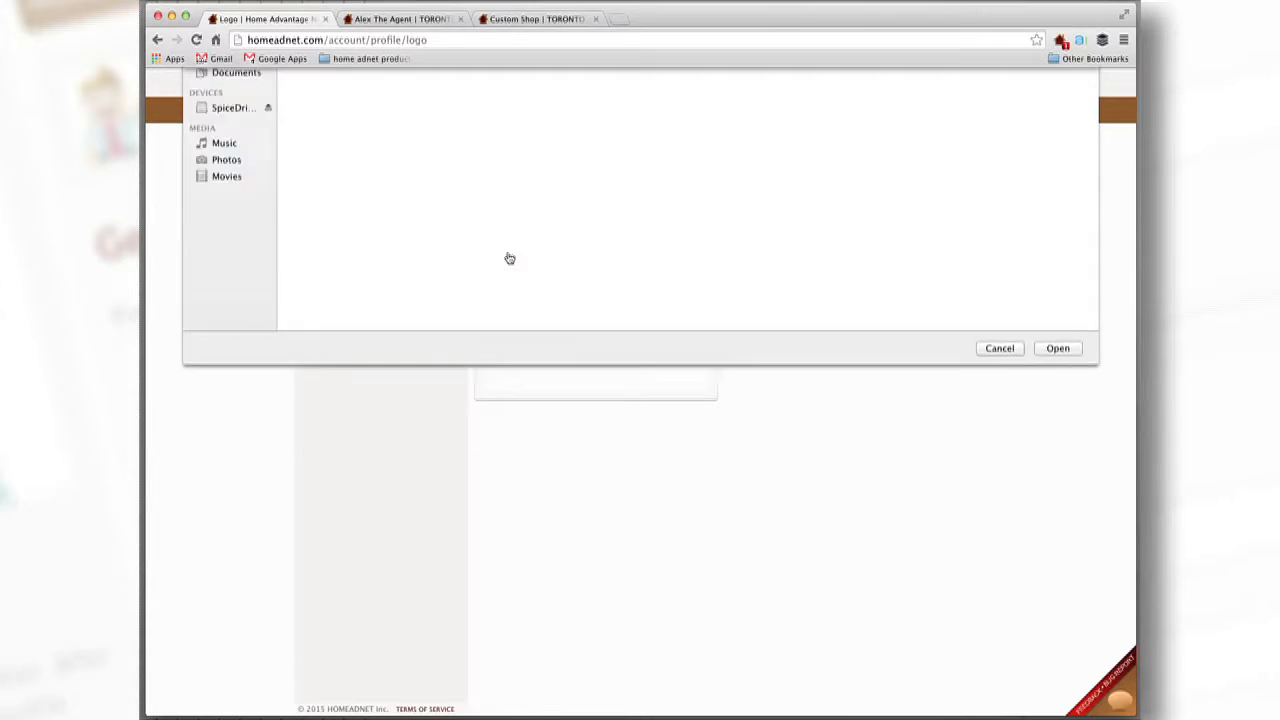
left_click(347, 141)
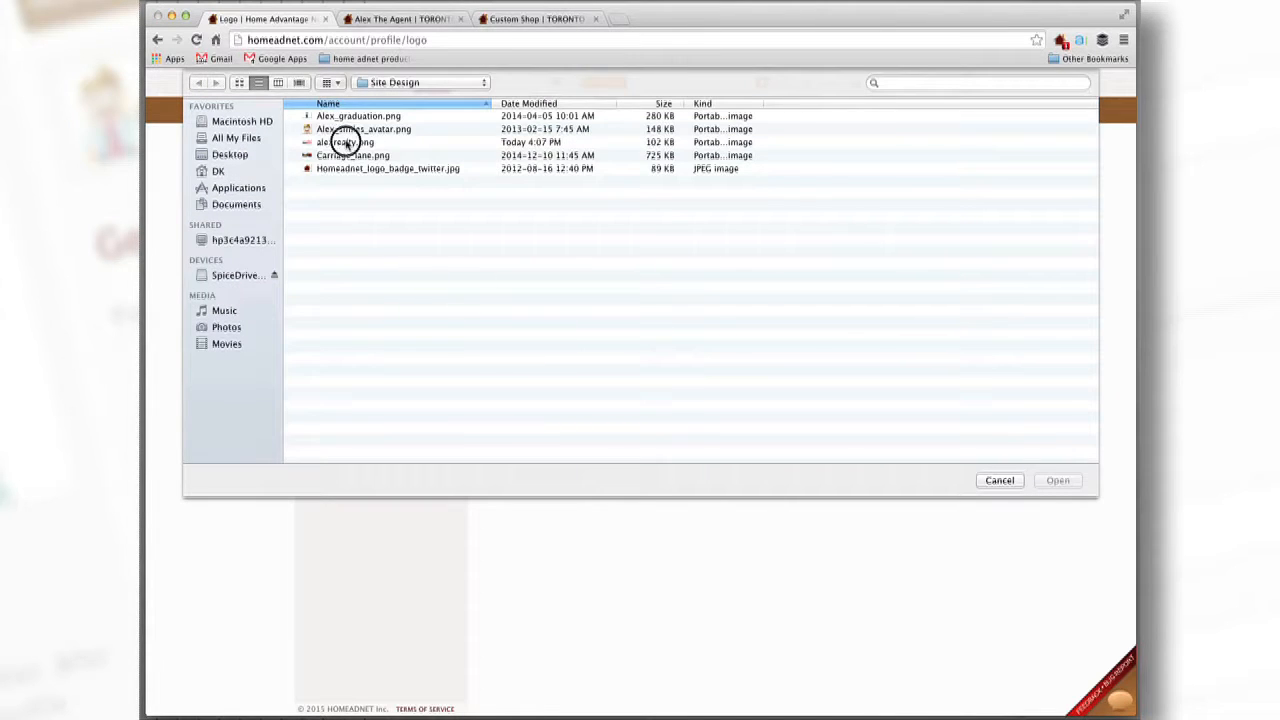
left_click(1060, 480)
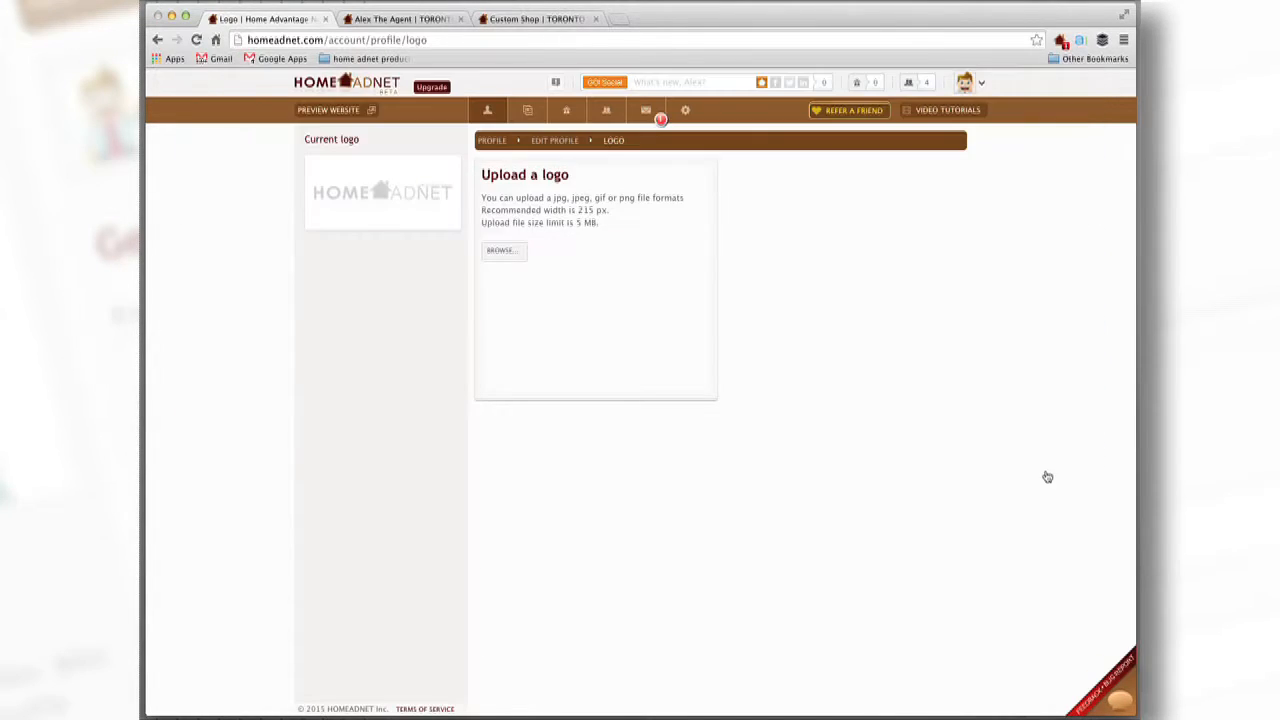
left_click(569, 329)
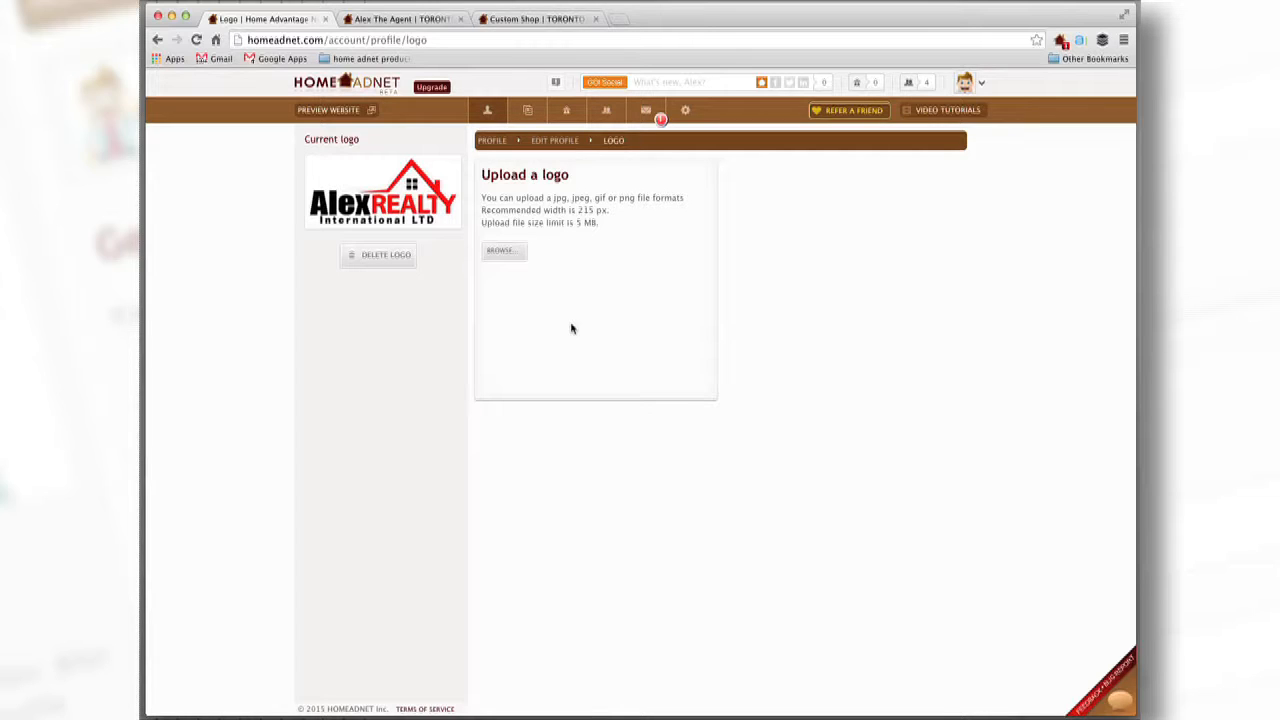
Step: Reload the public website preview to check the uploaded logo on the banner, and return to the logo page
left_click(400, 19)
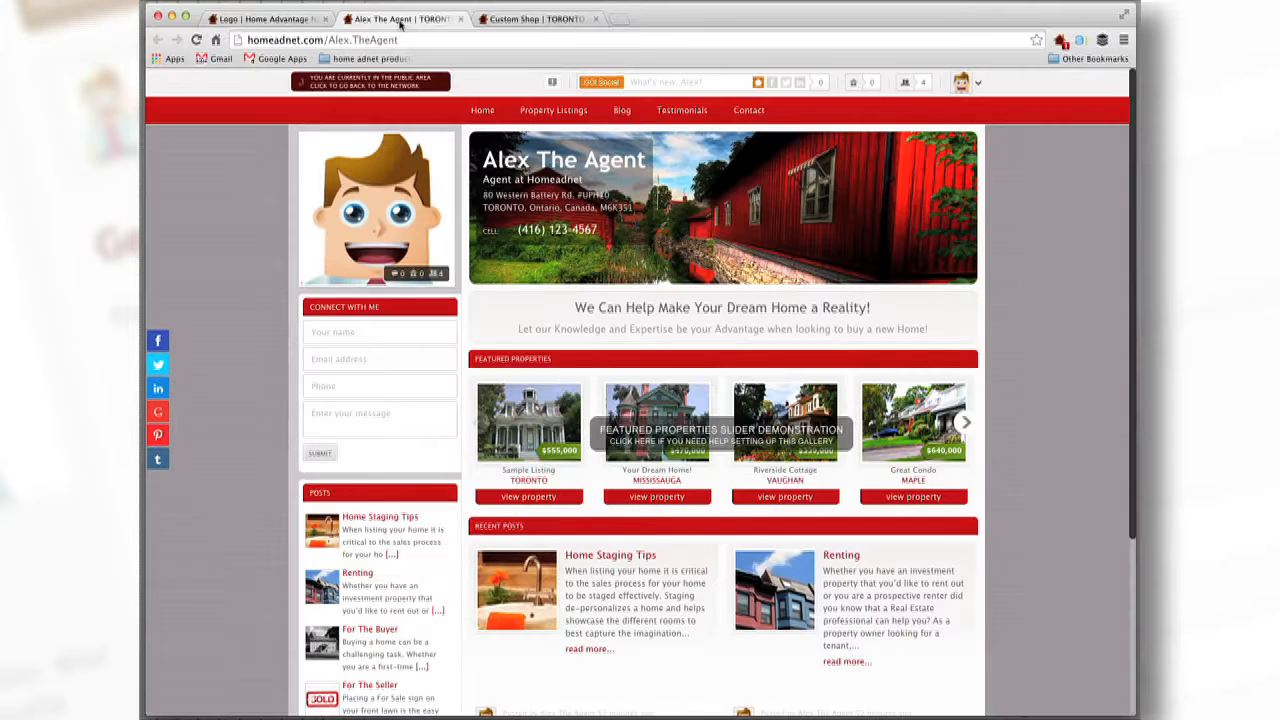
left_click(197, 40)
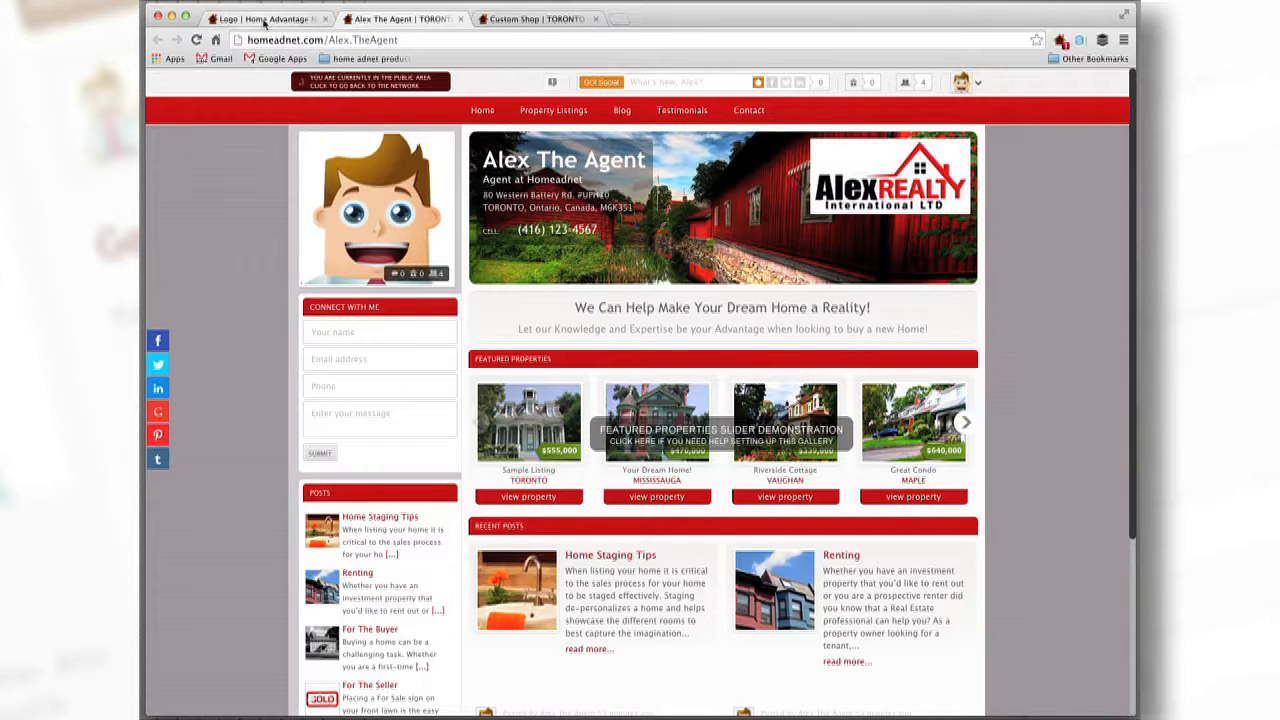
left_click(265, 20)
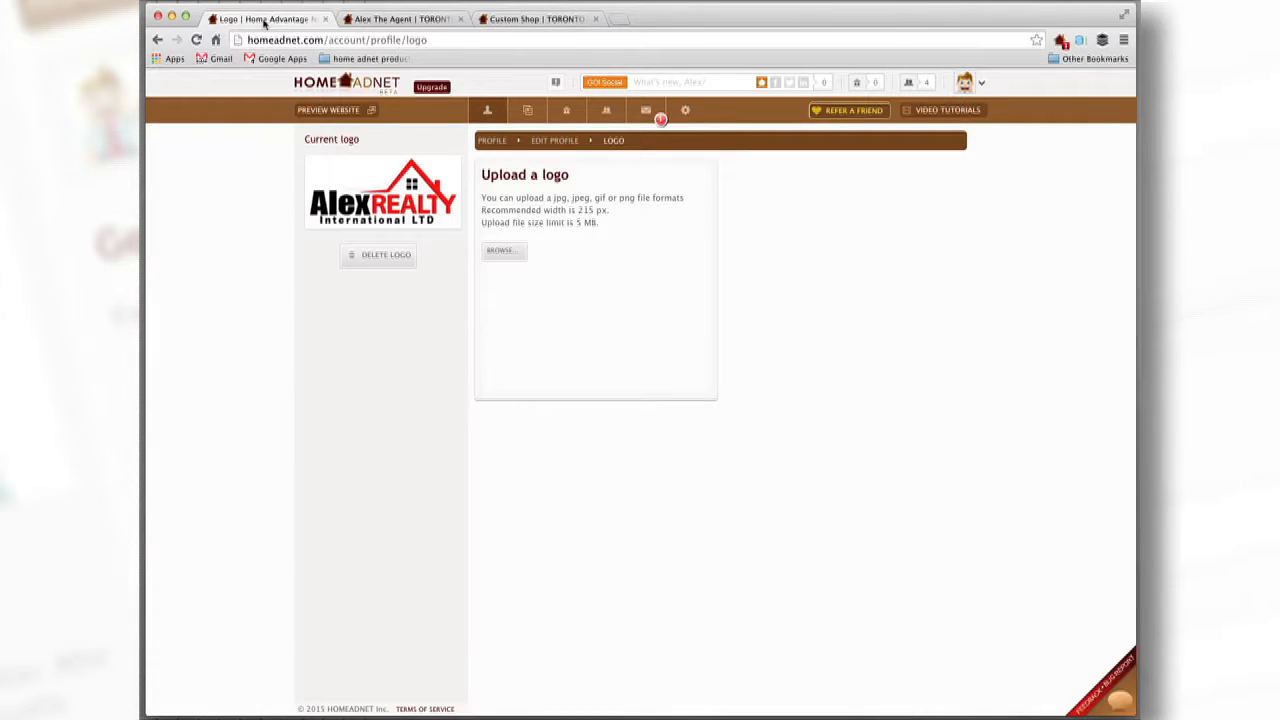
Step: Set the banner's logo background to Transparent and save the banner changes
left_click(491, 110)
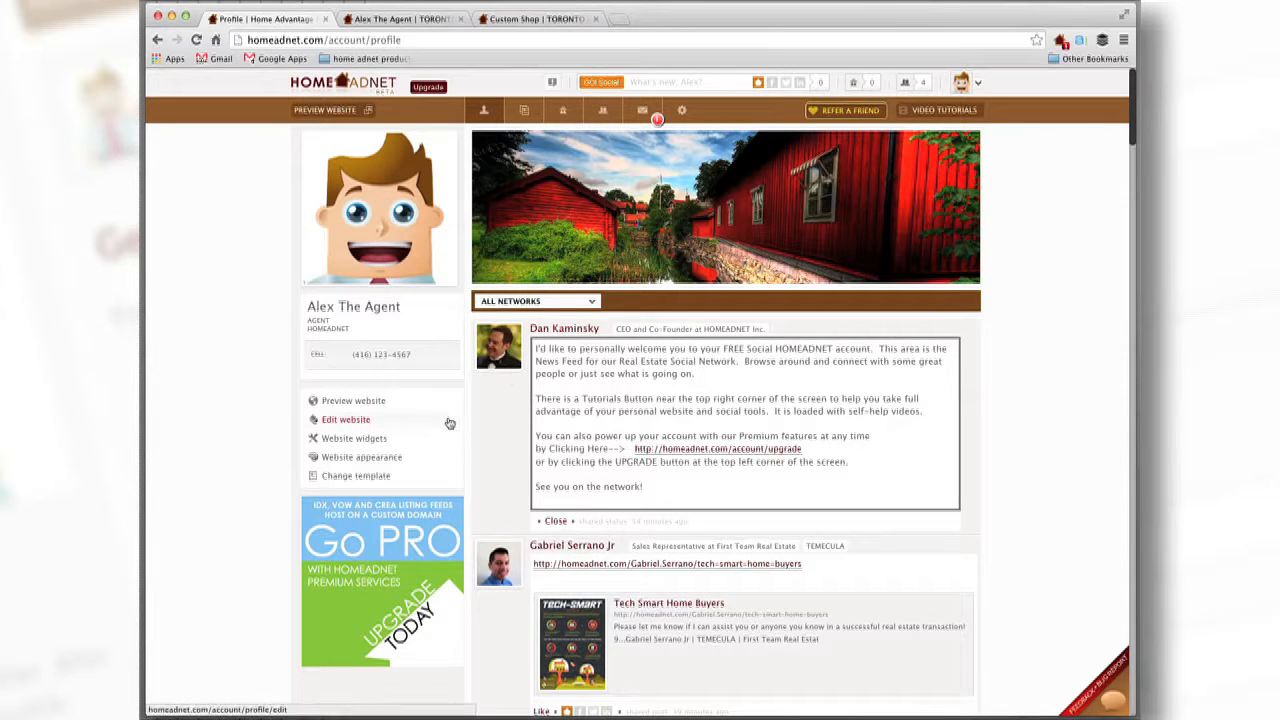
left_click(392, 457)
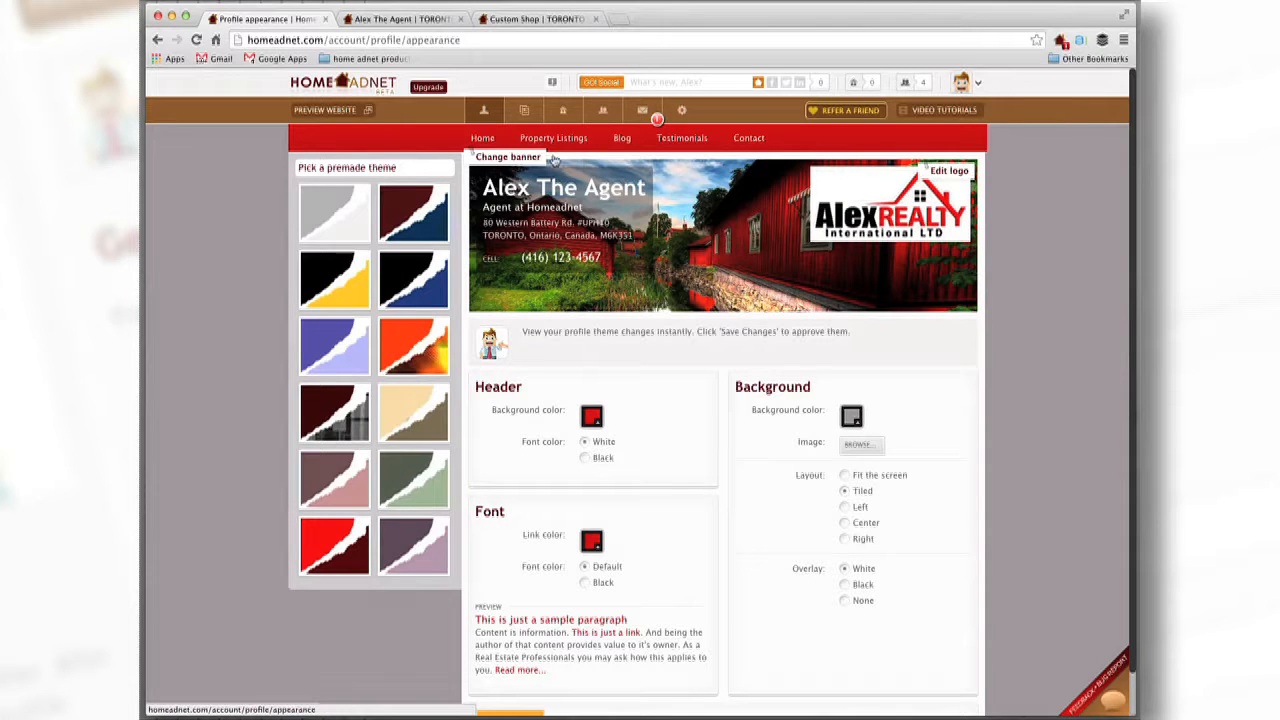
left_click(510, 157)
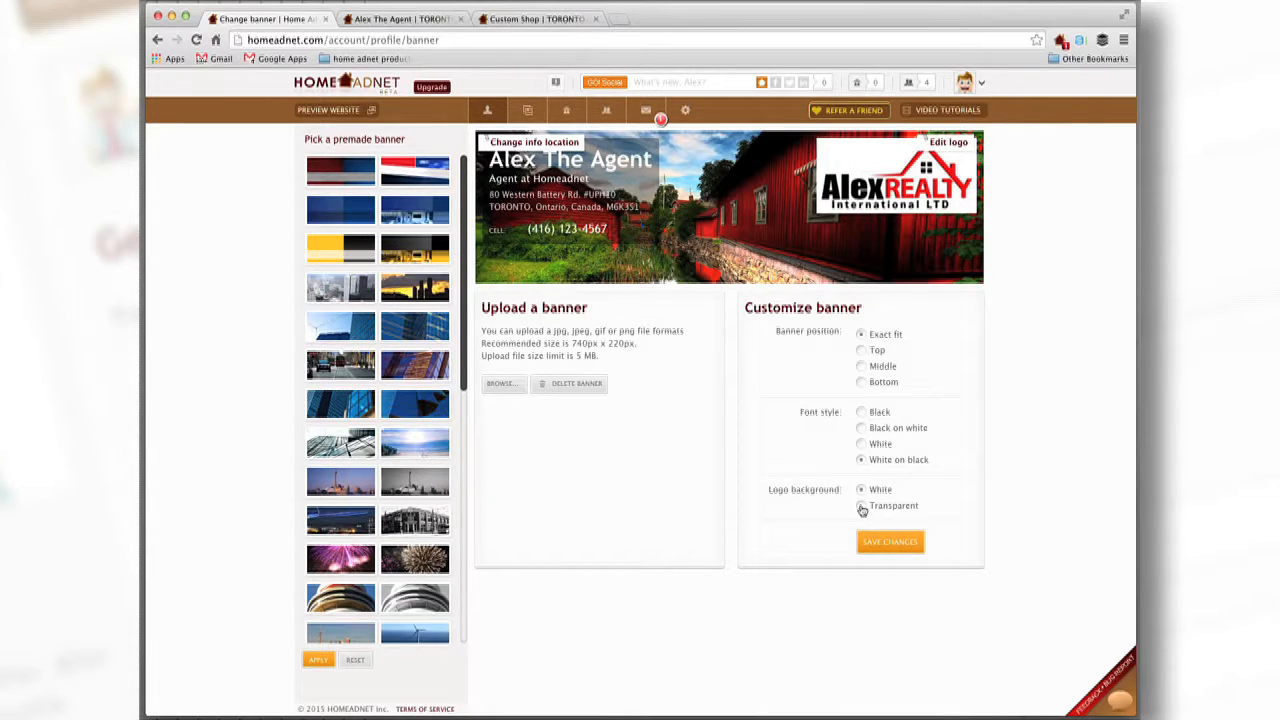
left_click(862, 507)
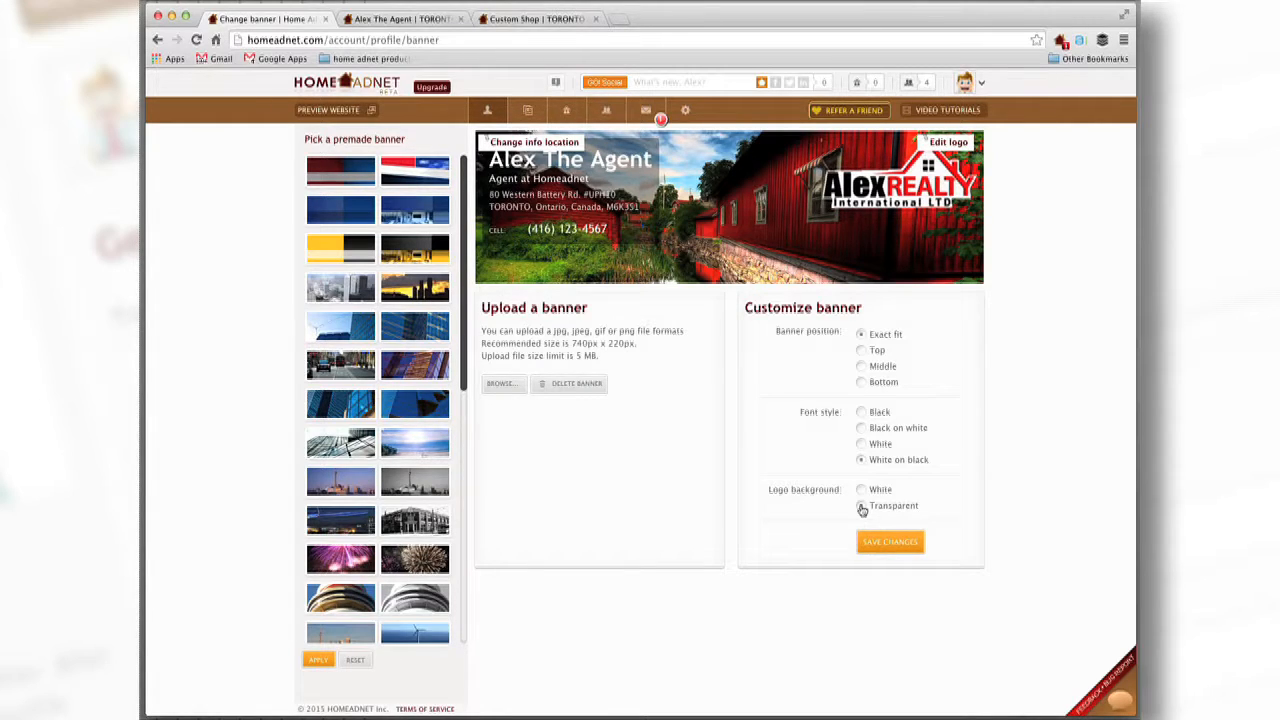
left_click(906, 543)
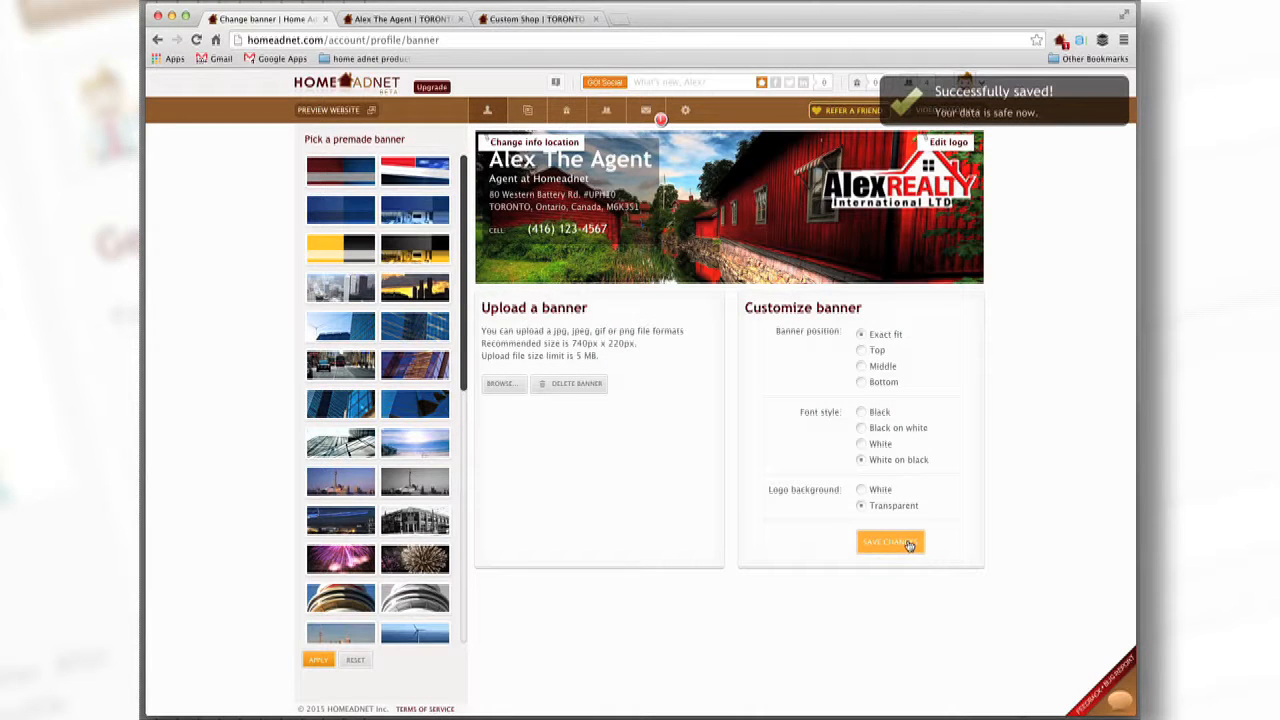
Step: Reload the public website preview to check the logo's transparent background, and return to the banner settings
left_click(397, 19)
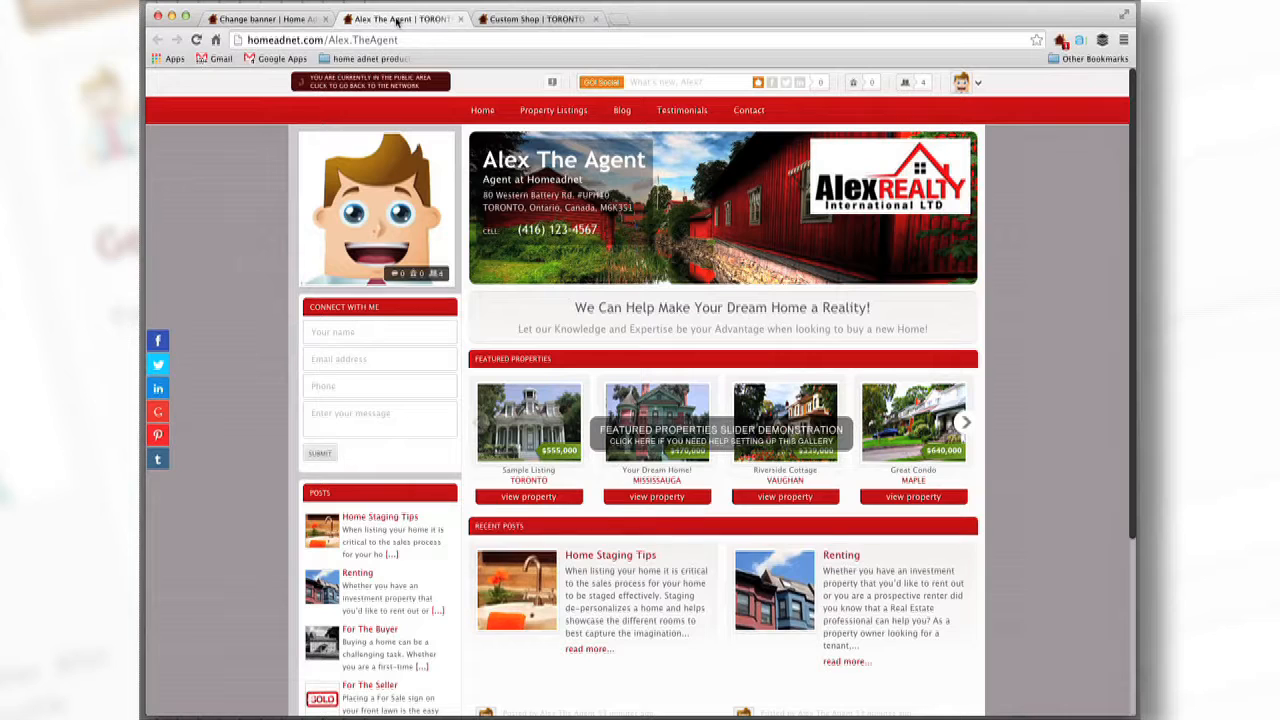
left_click(197, 40)
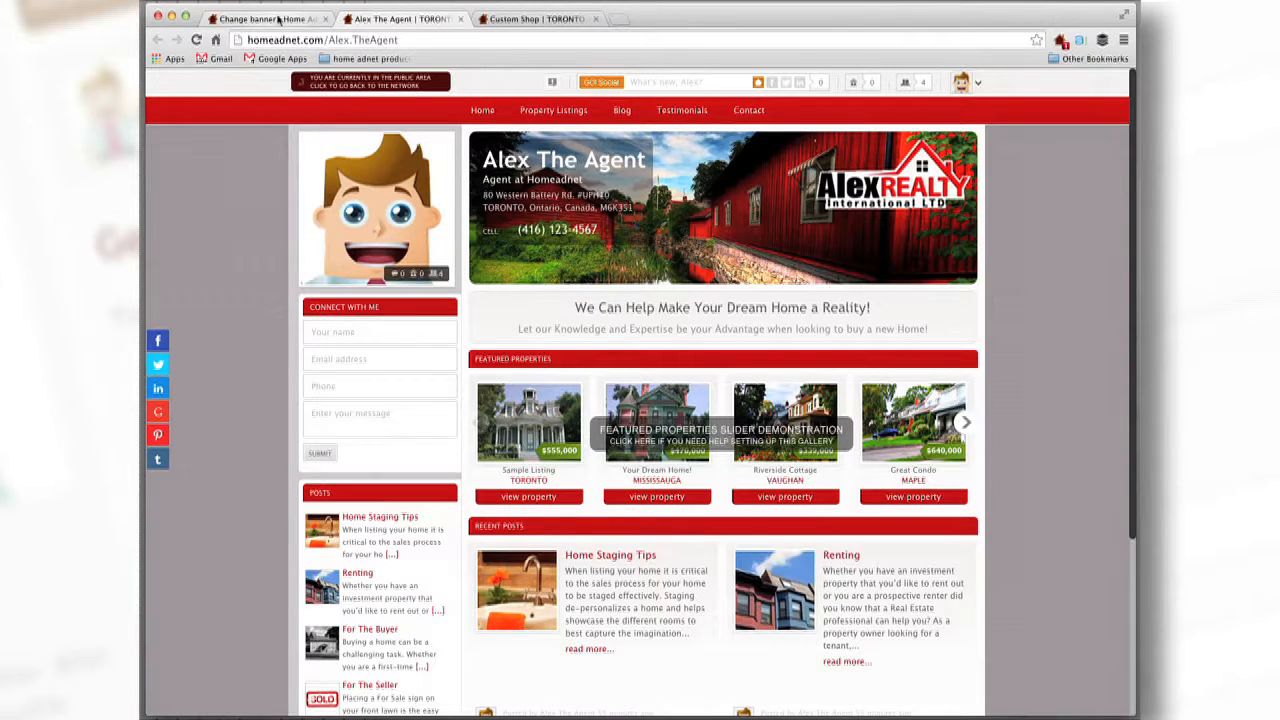
mouse_move(1131, 218)
left_mouse_down()
mouse_move(1130, 415)
mouse_move(1127, 203)
left_mouse_up()
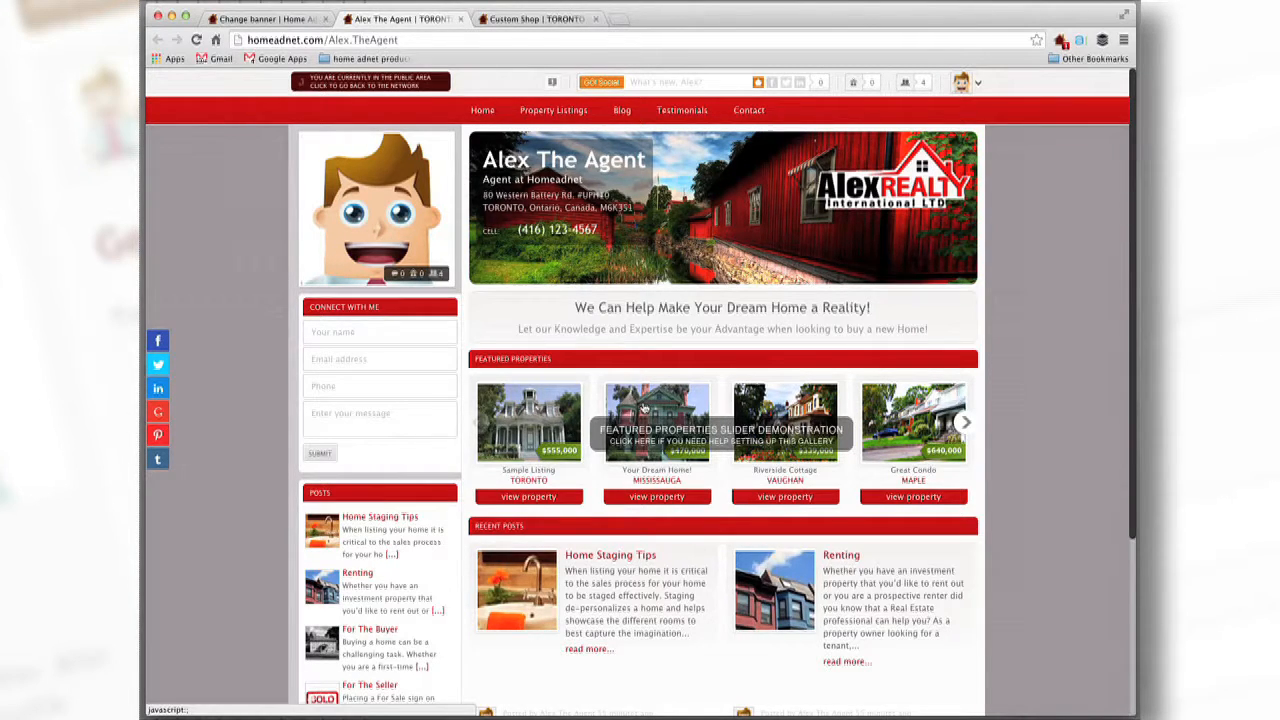
left_click(256, 20)
Step: Open the website widgets page from the profile and show its video tutorials
left_click(485, 111)
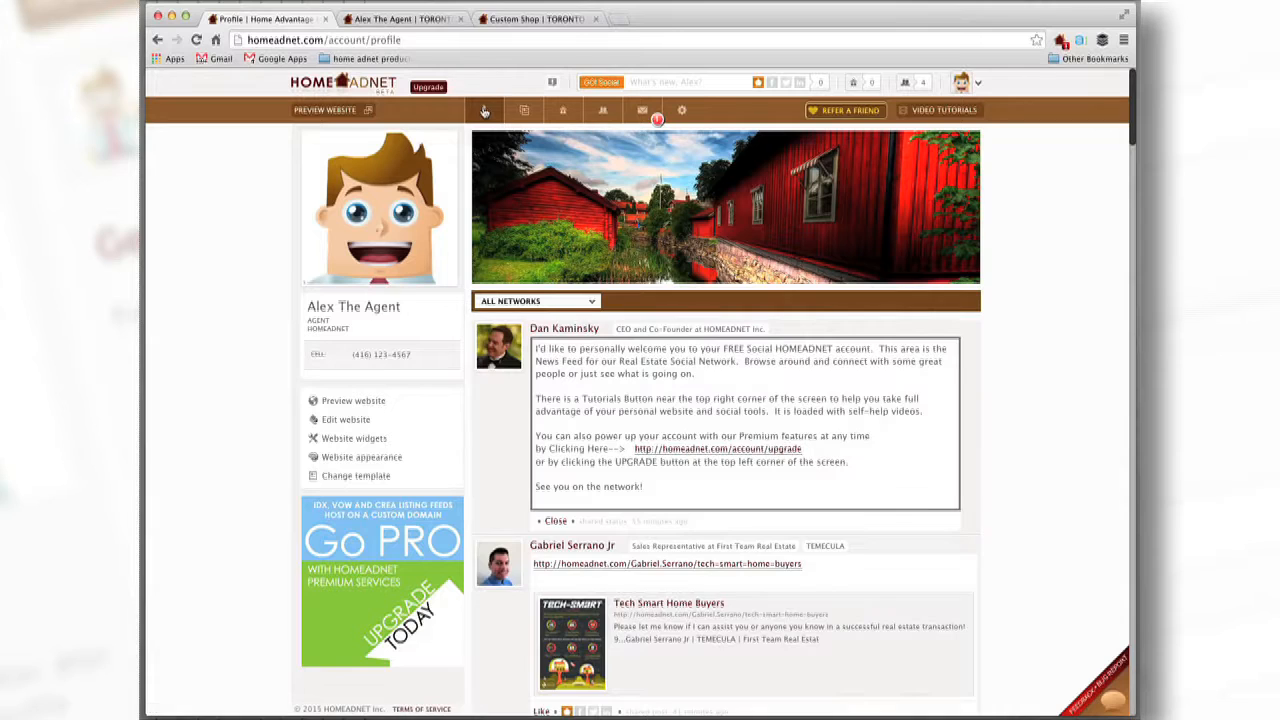
left_click(371, 441)
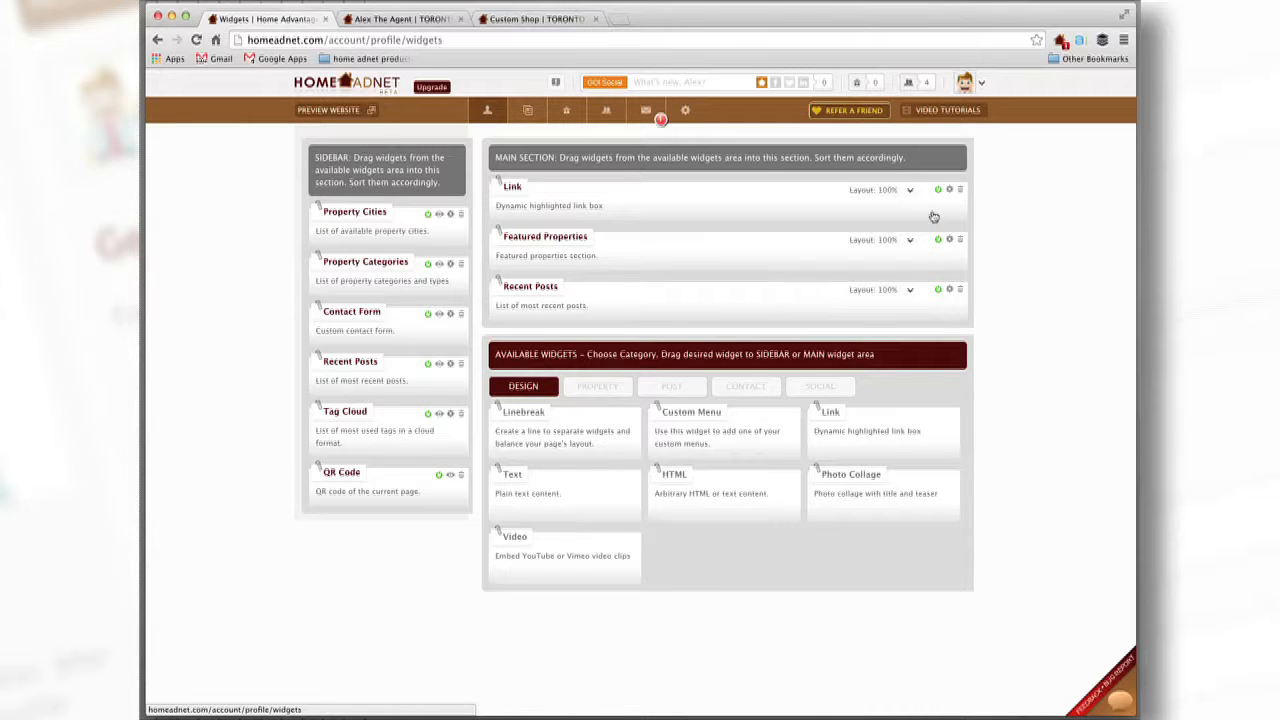
left_click(948, 111)
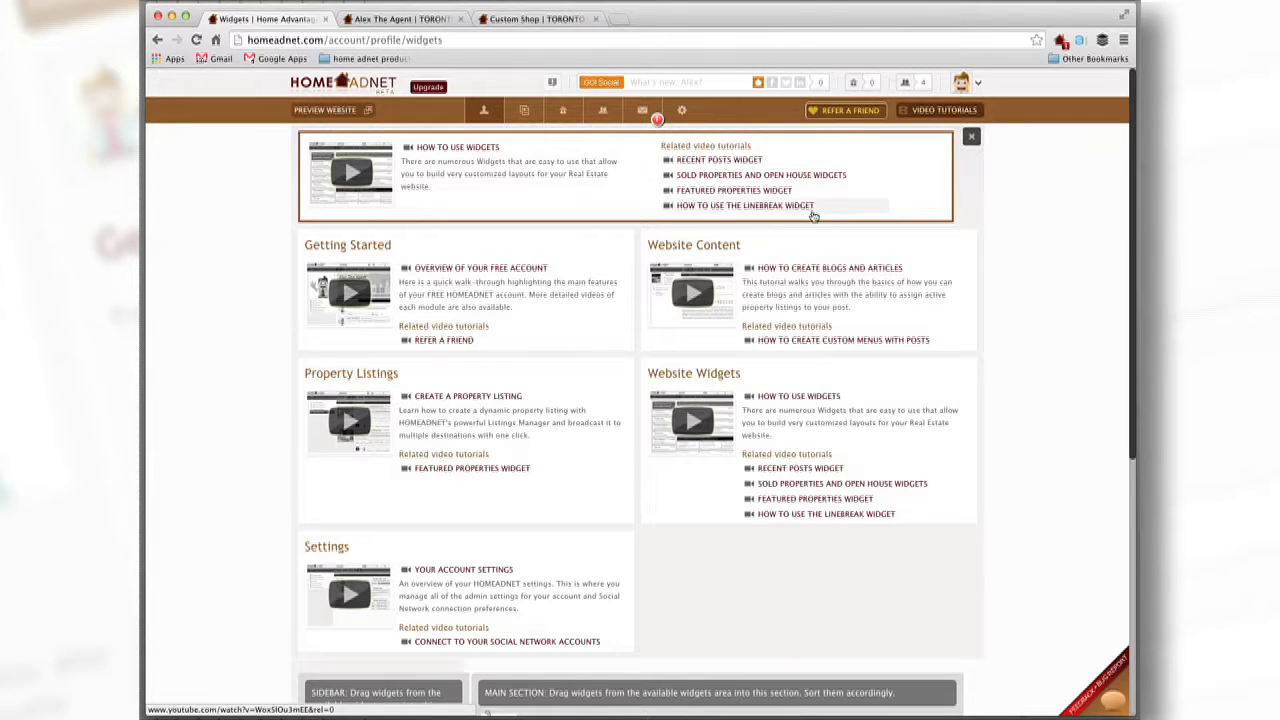
Step: Open the posts page, show its video tutorials, and return to the account's profile page
left_click(524, 110)
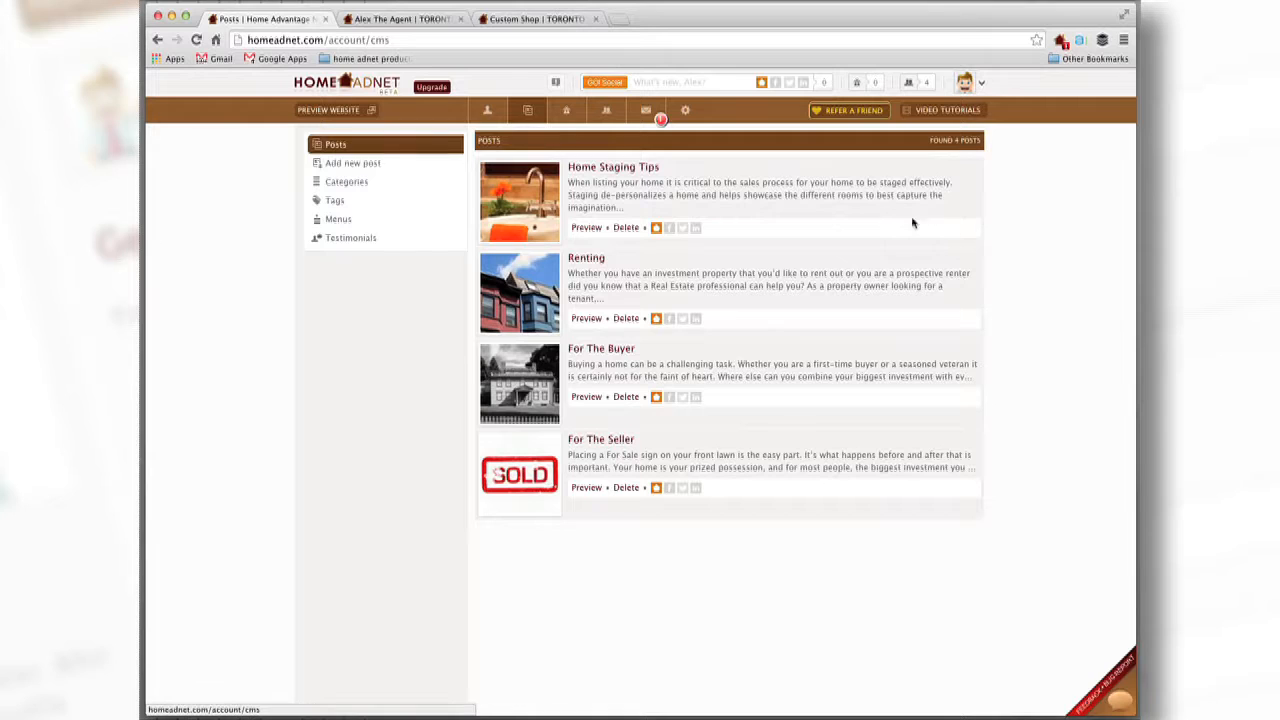
left_click(953, 111)
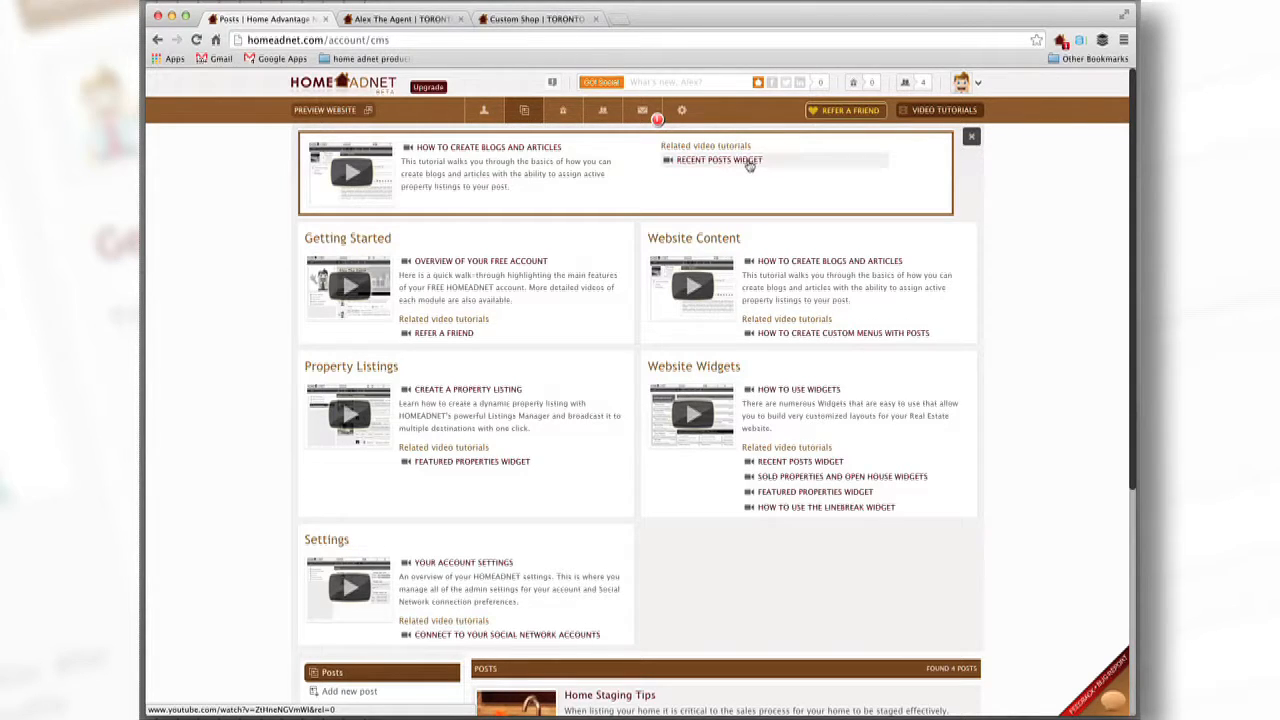
left_click(486, 112)
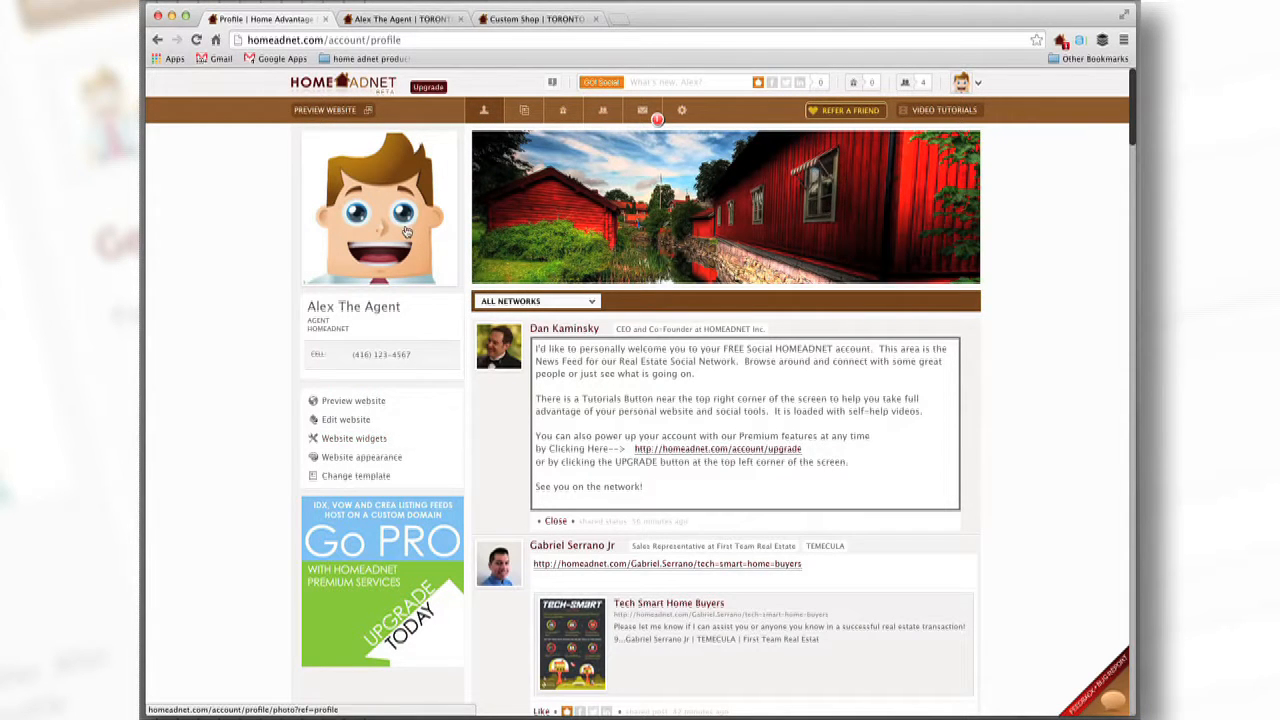
Step: Compare the public website preview with the account's profile page
left_click(385, 20)
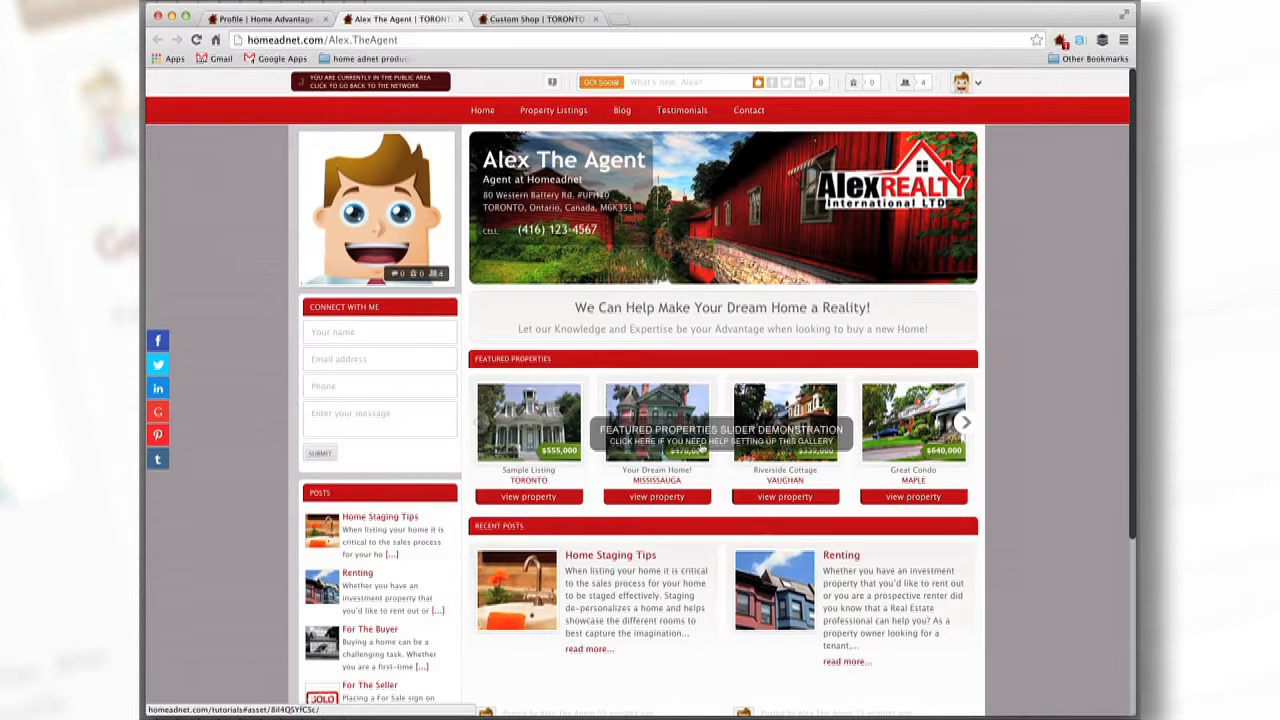
left_click(269, 20)
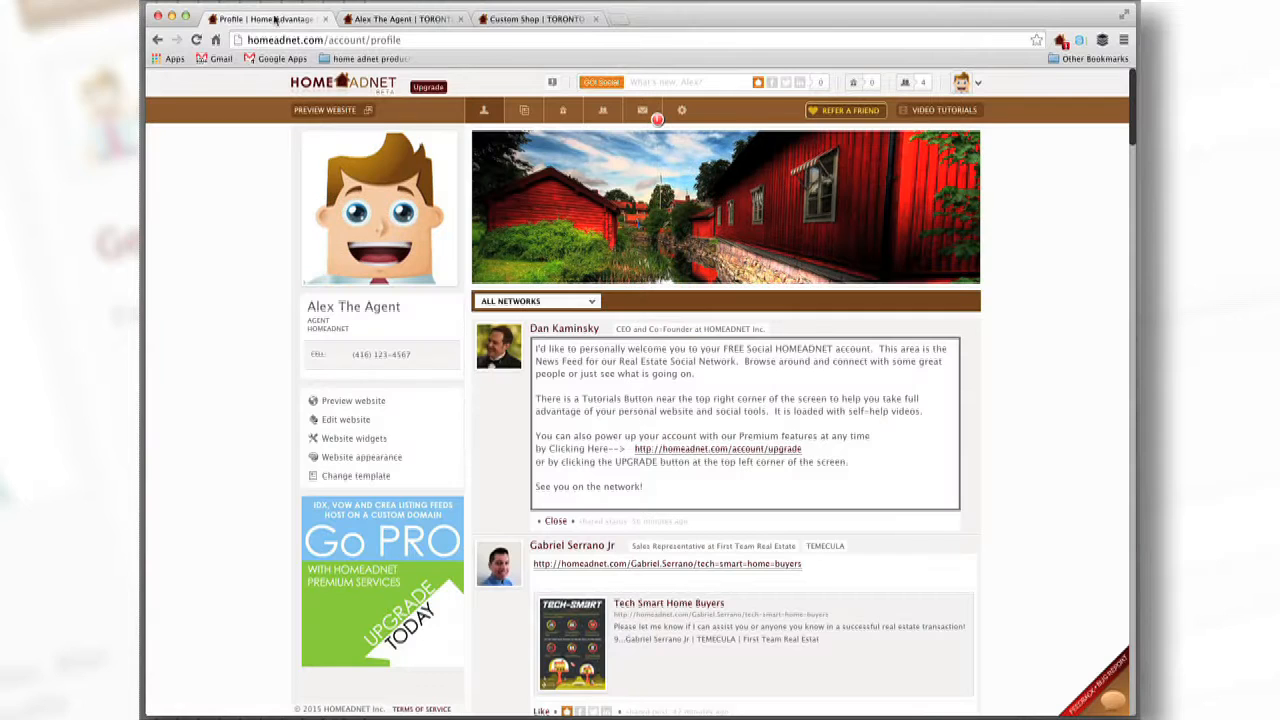
left_click(380, 21)
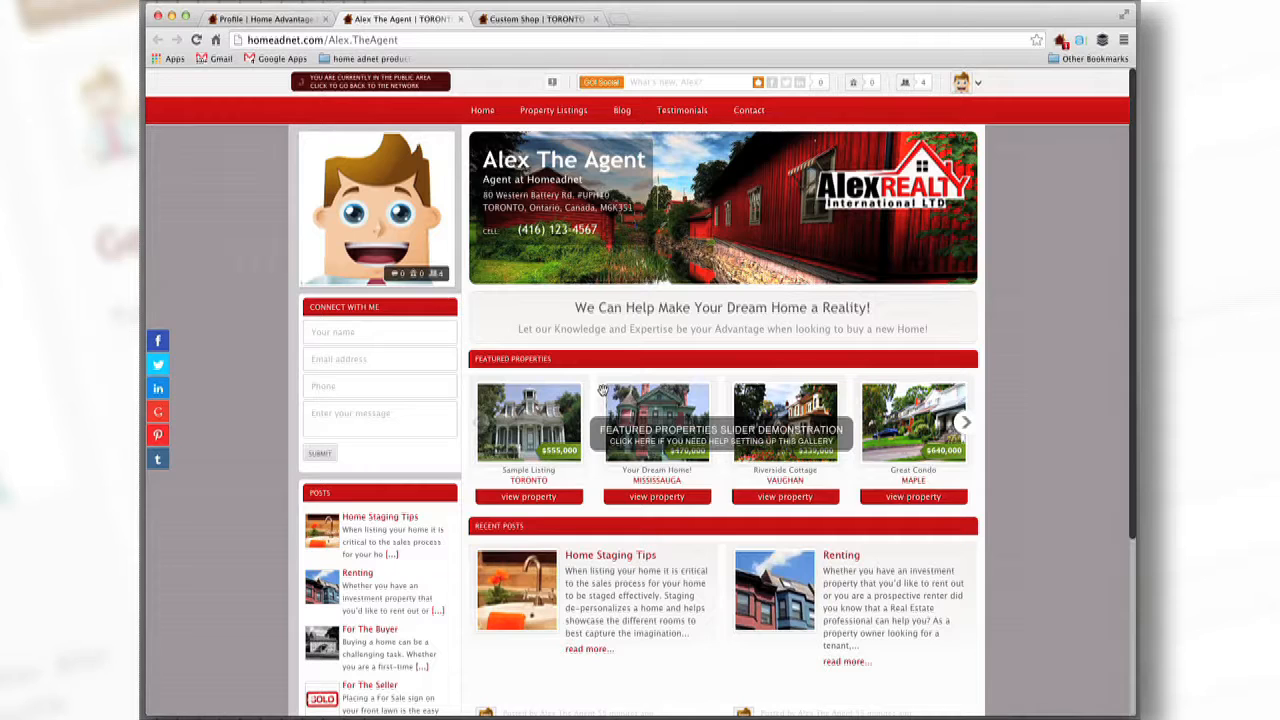
left_click(266, 21)
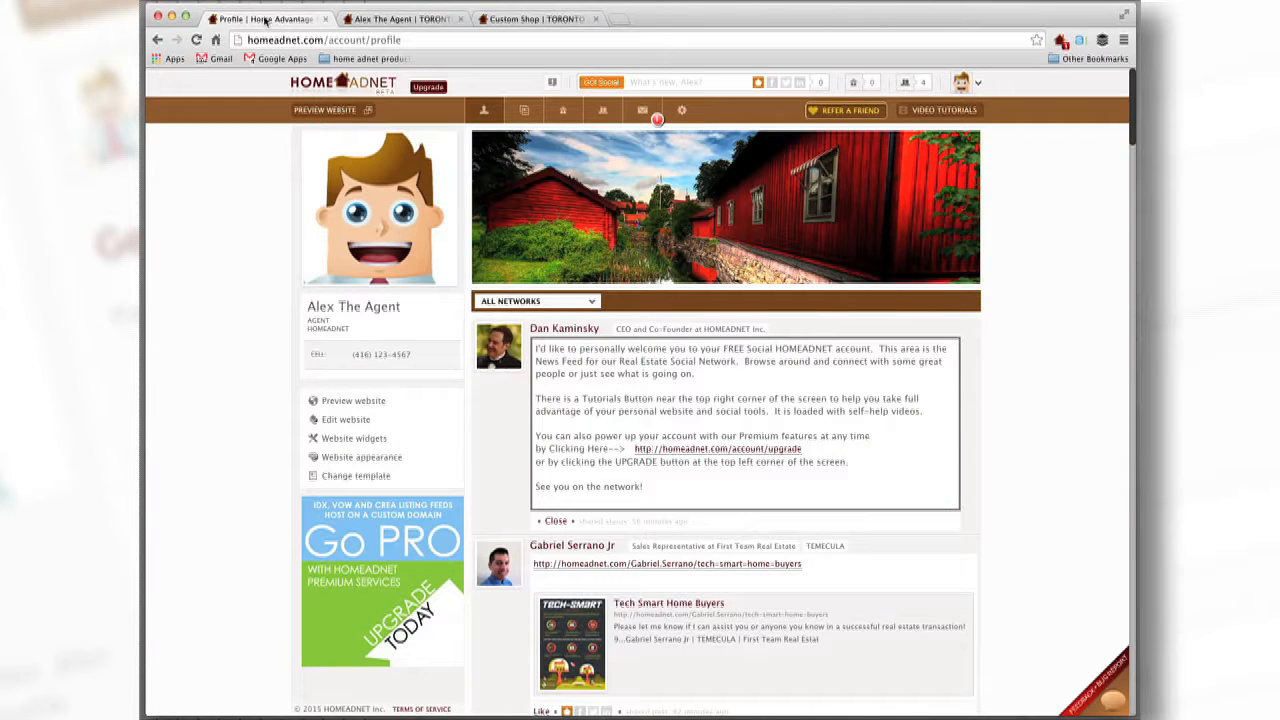
Step: Open the website widgets page and compare its main section widgets with the sections of the public website preview
left_click(371, 440)
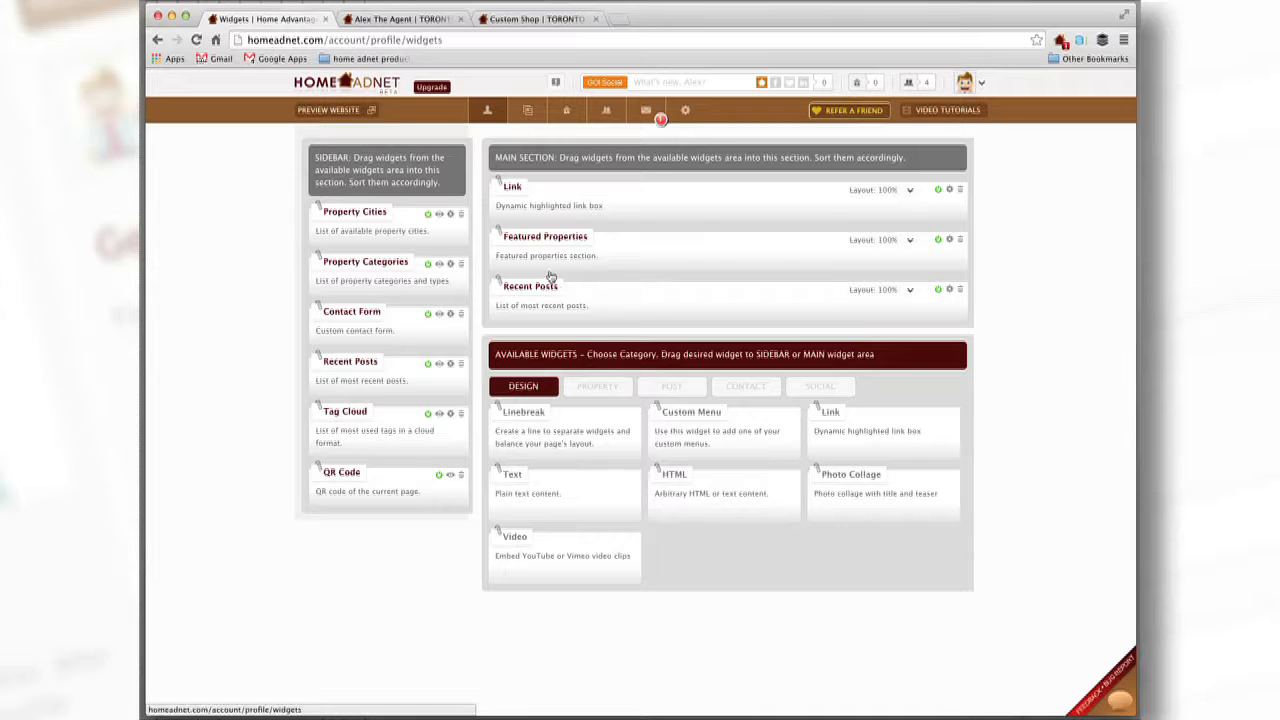
left_click(400, 19)
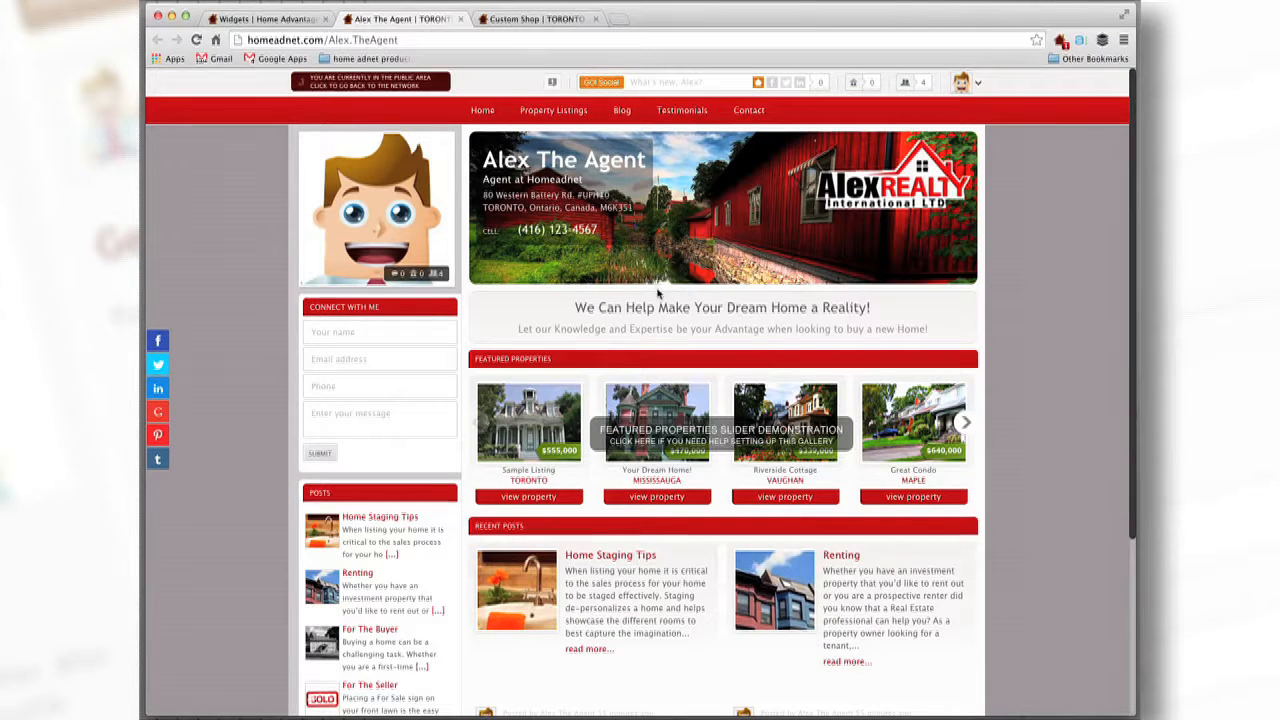
left_click_drag(576, 307, 930, 325)
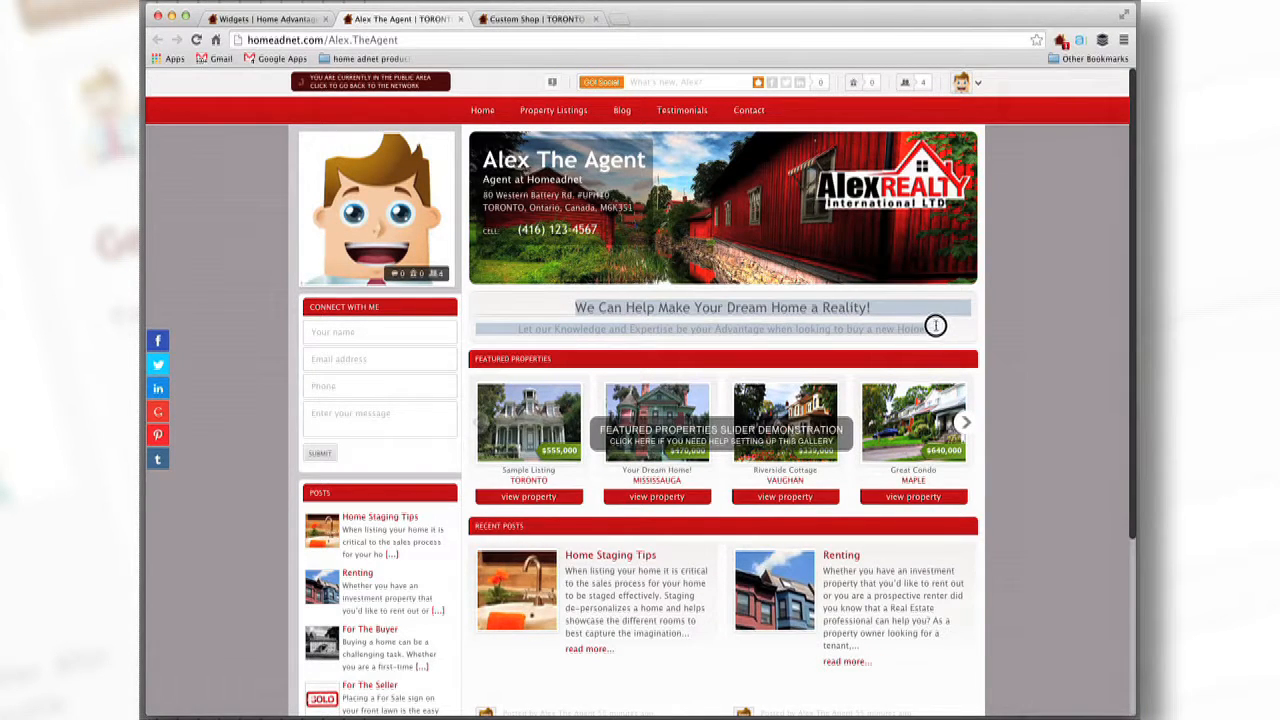
left_click_drag(1134, 208, 1131, 356)
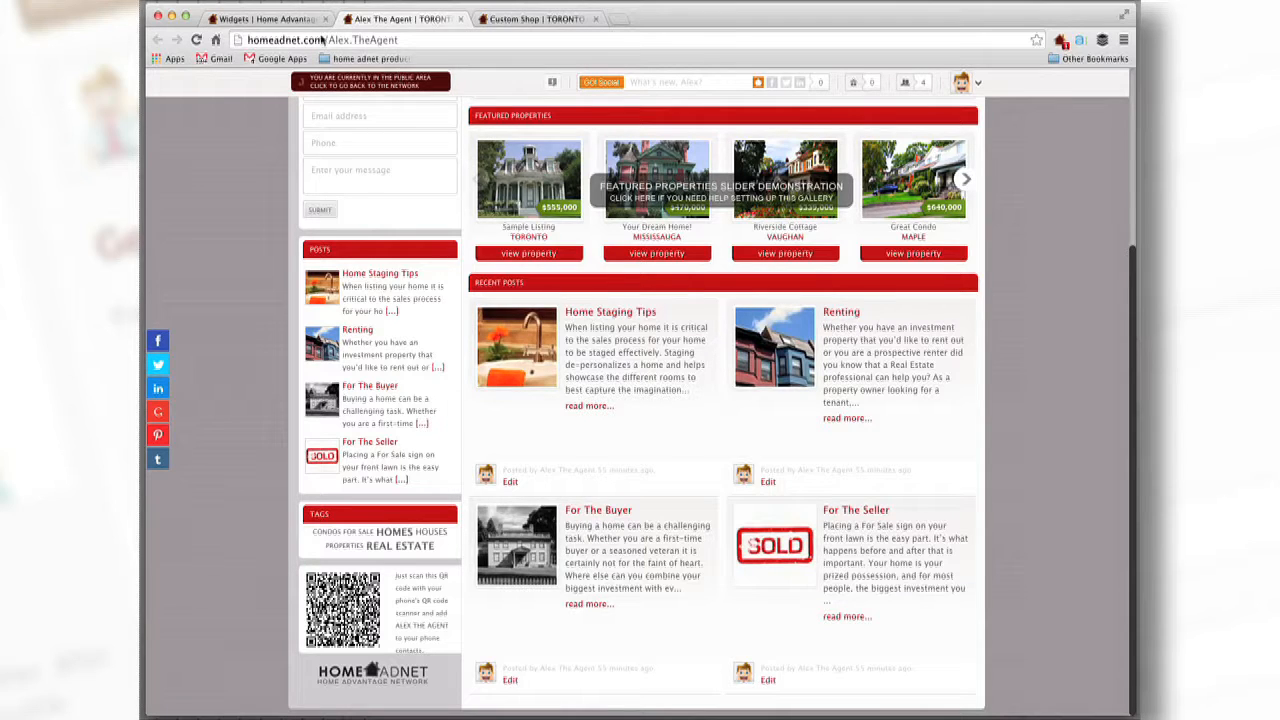
left_click(260, 21)
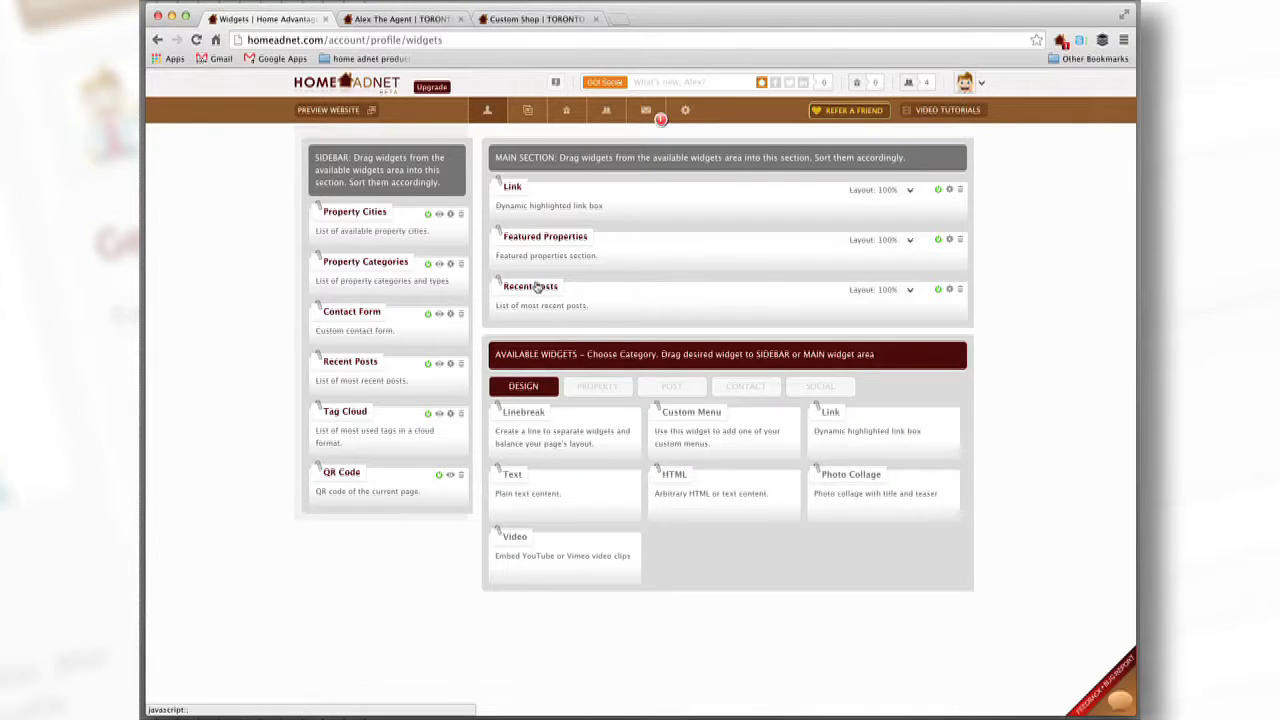
Step: Examine the main section's Recent Posts widget settings, close them unchanged, and review the public website preview
left_click(950, 289)
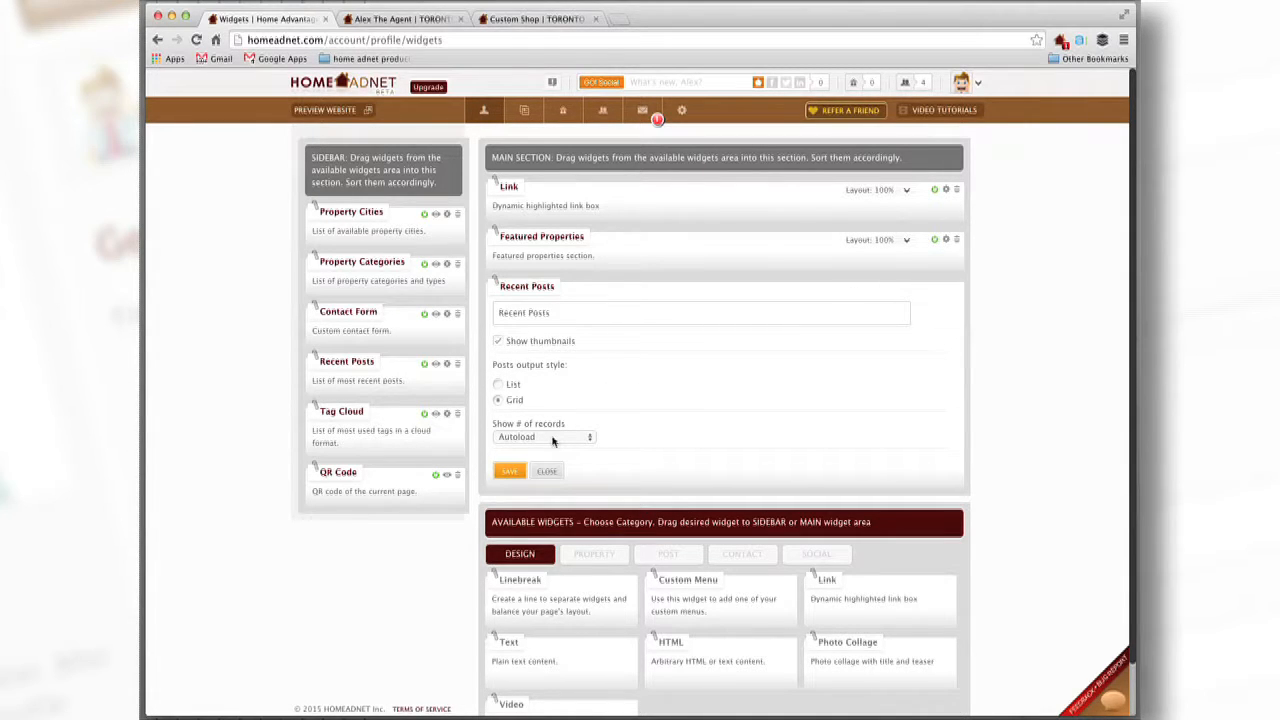
left_click(549, 471)
left_click(400, 19)
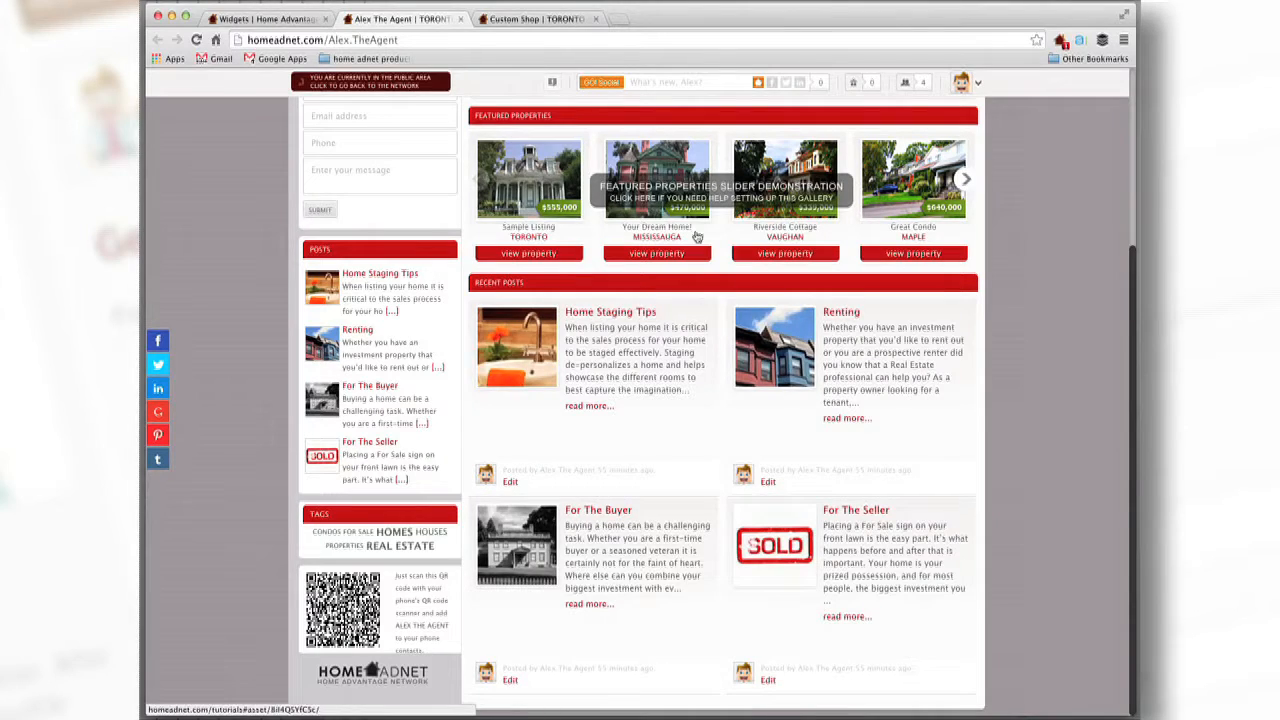
left_click_drag(1130, 258, 1121, 94)
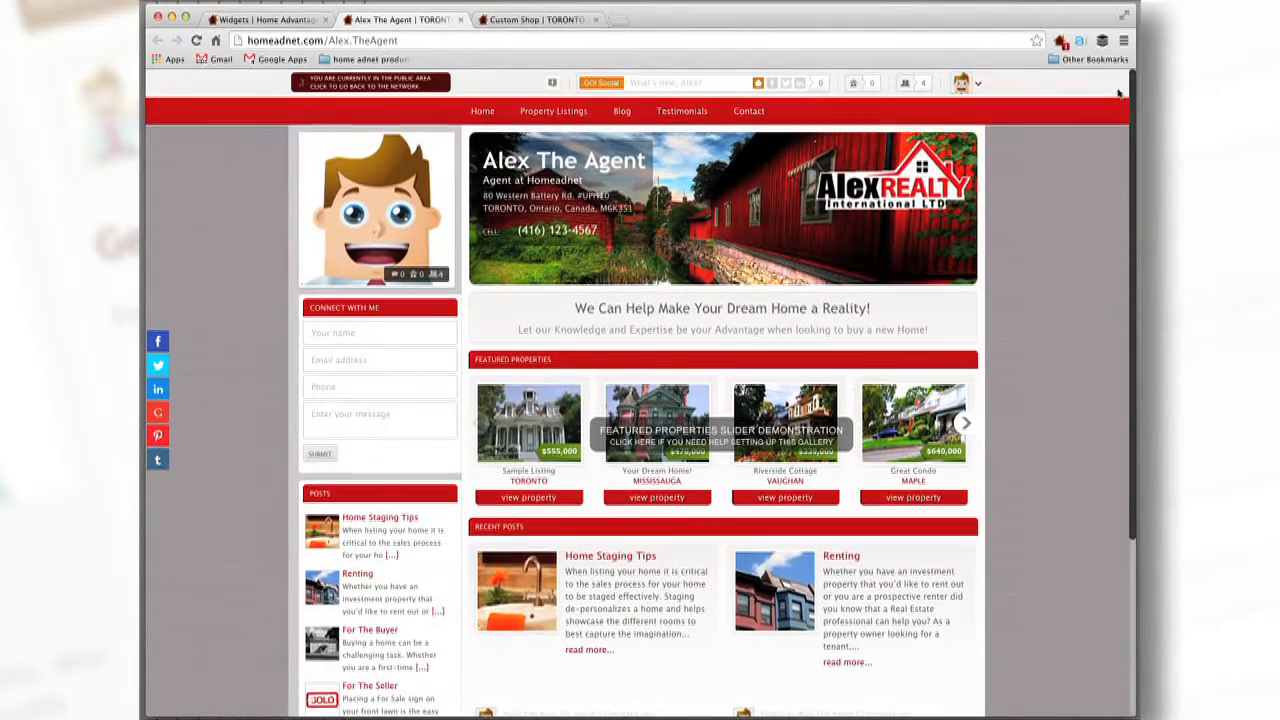
Step: Deactivate the main section's Featured Properties widget and refresh the public website preview to check the change
left_click(252, 22)
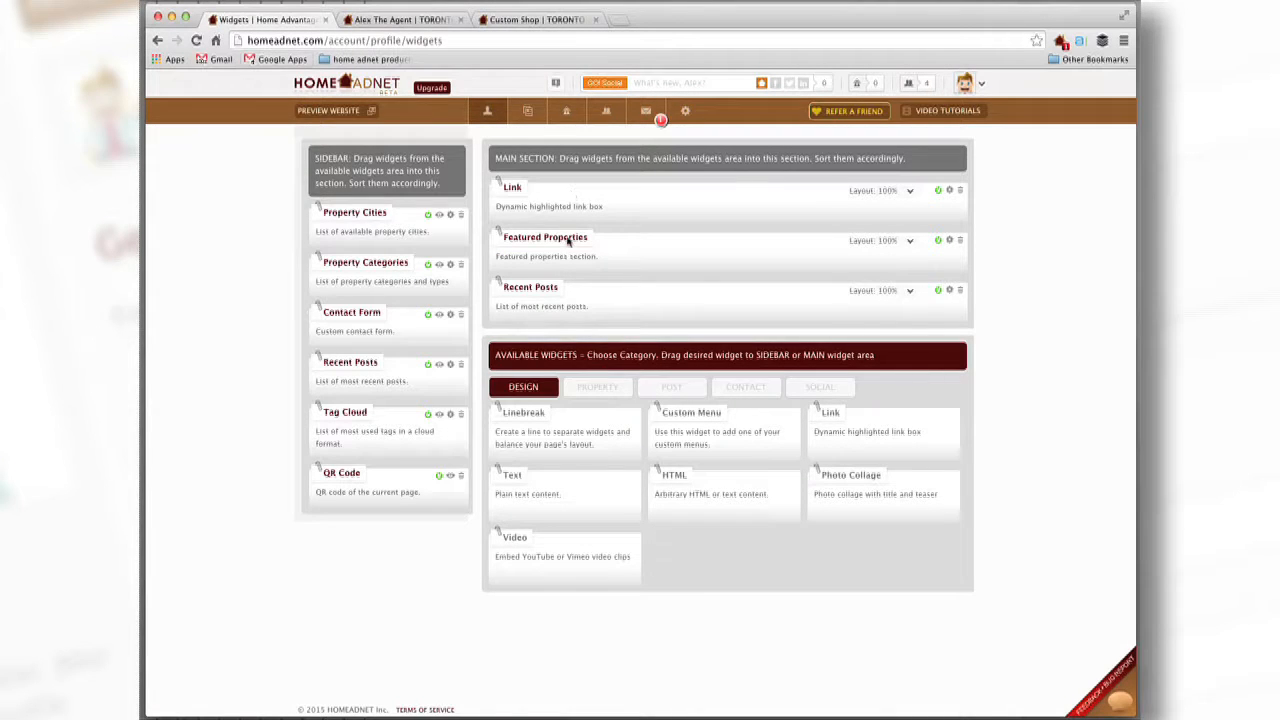
left_click(960, 243)
left_click(826, 242)
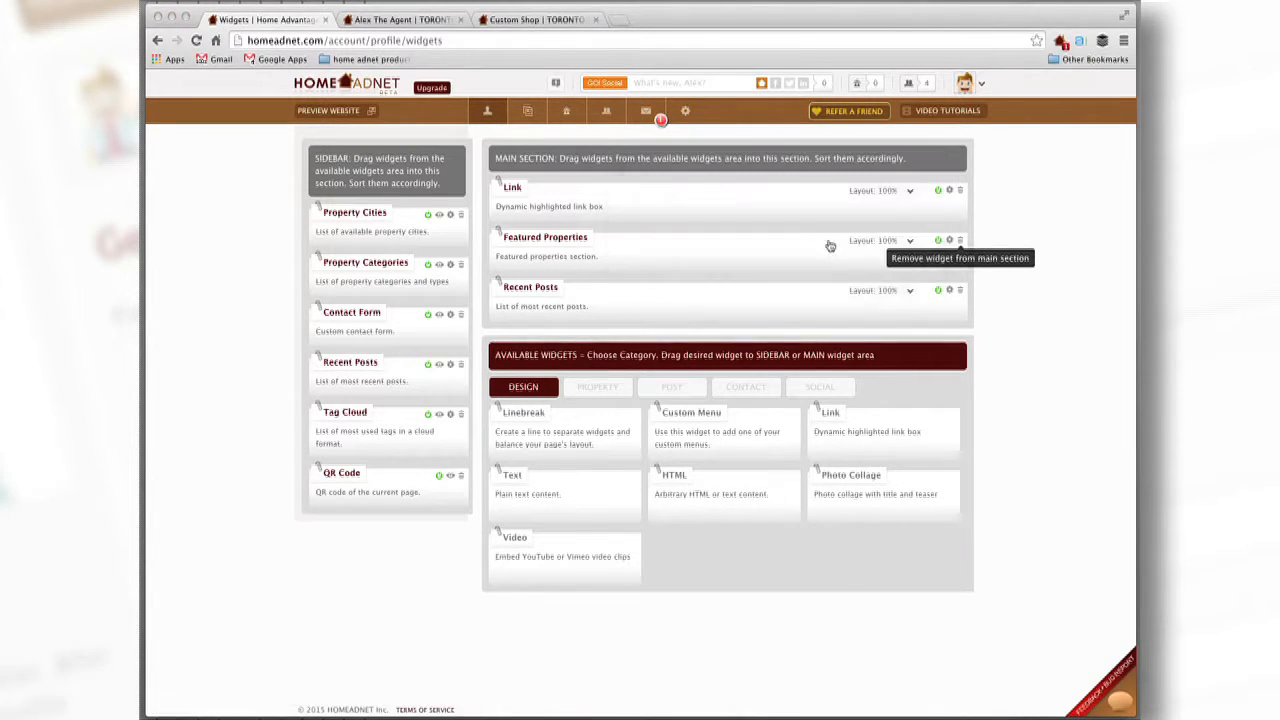
left_click(939, 243)
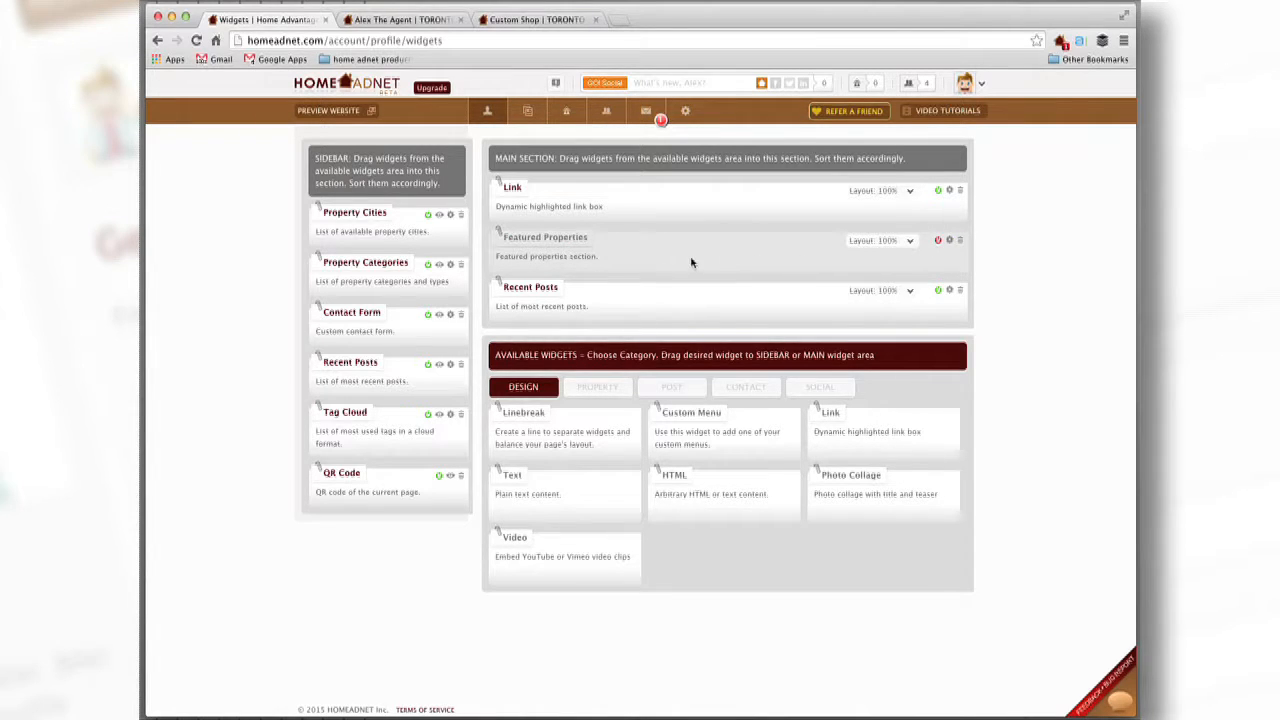
left_click(389, 22)
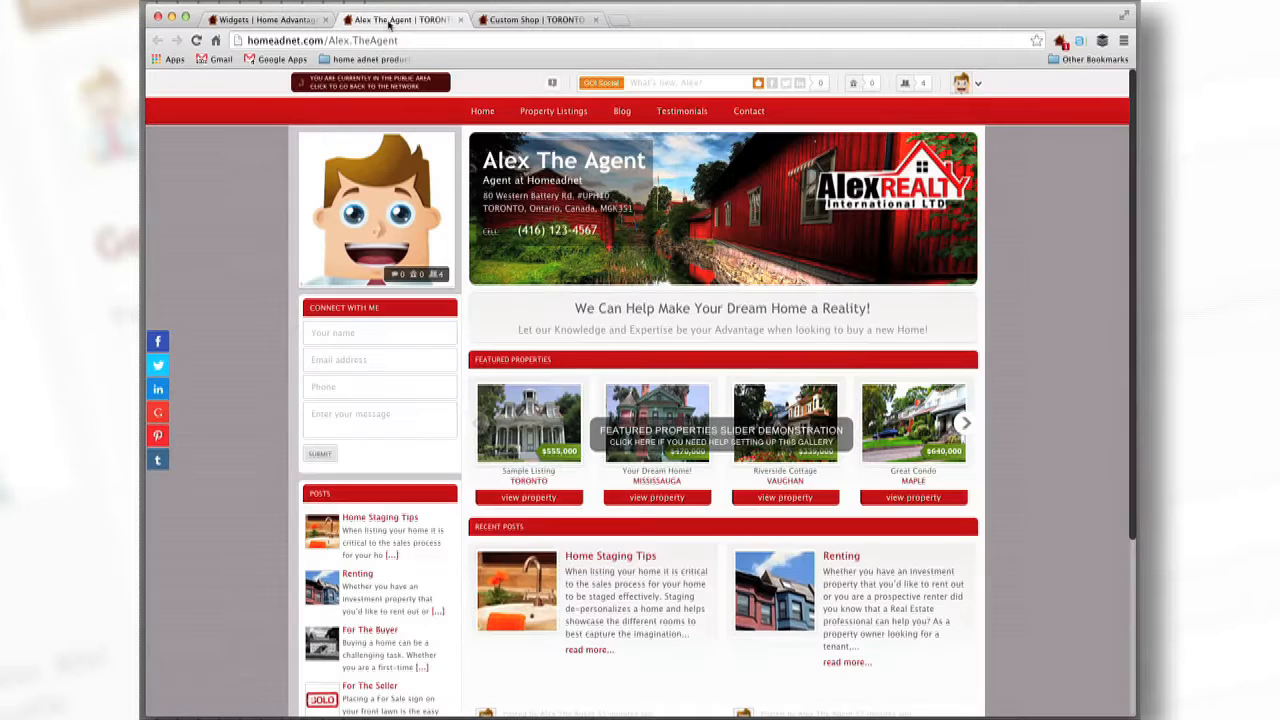
left_click(195, 40)
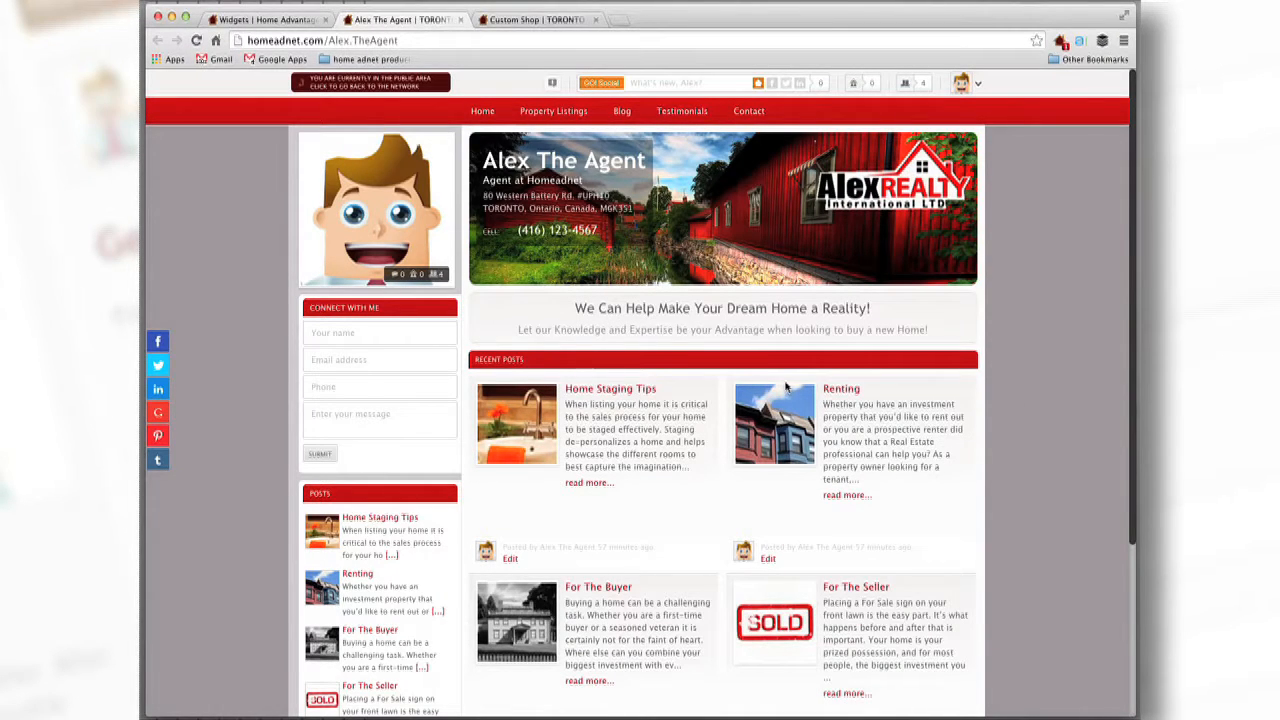
Step: Look through the available widgets in the Property, Post, Contact and Social categories, ending at the Design category
left_click(260, 22)
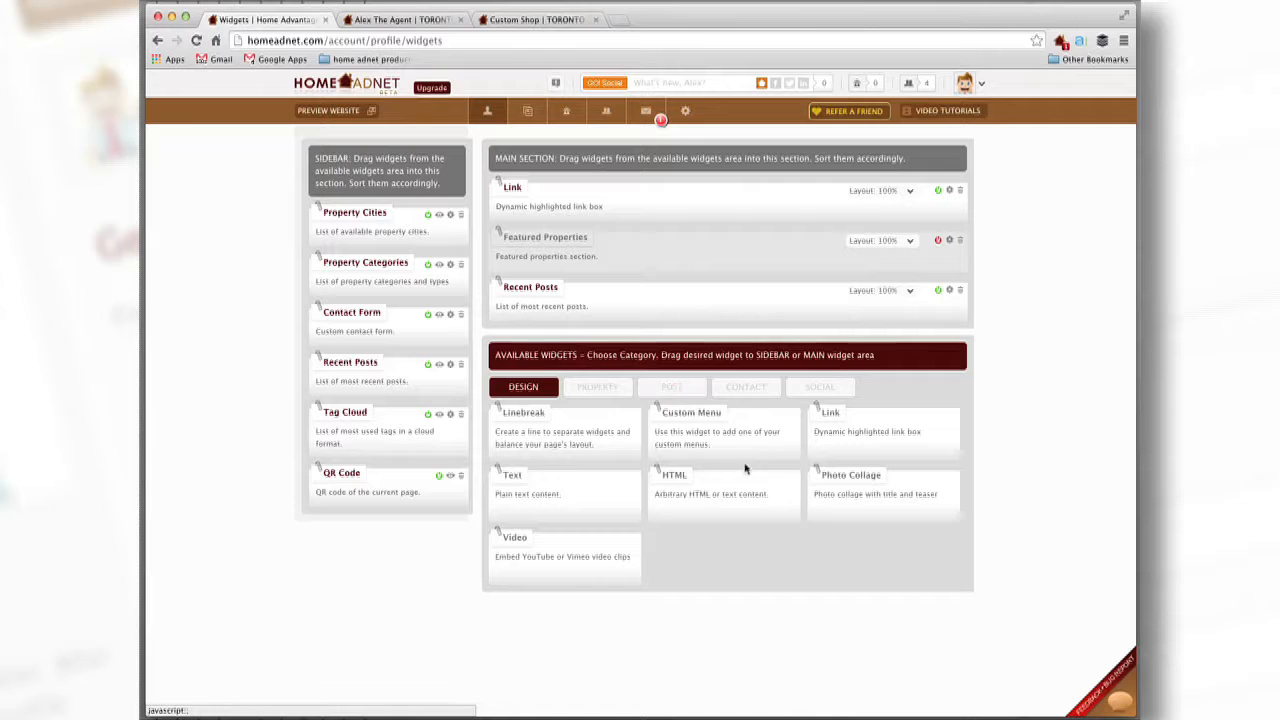
left_click(592, 385)
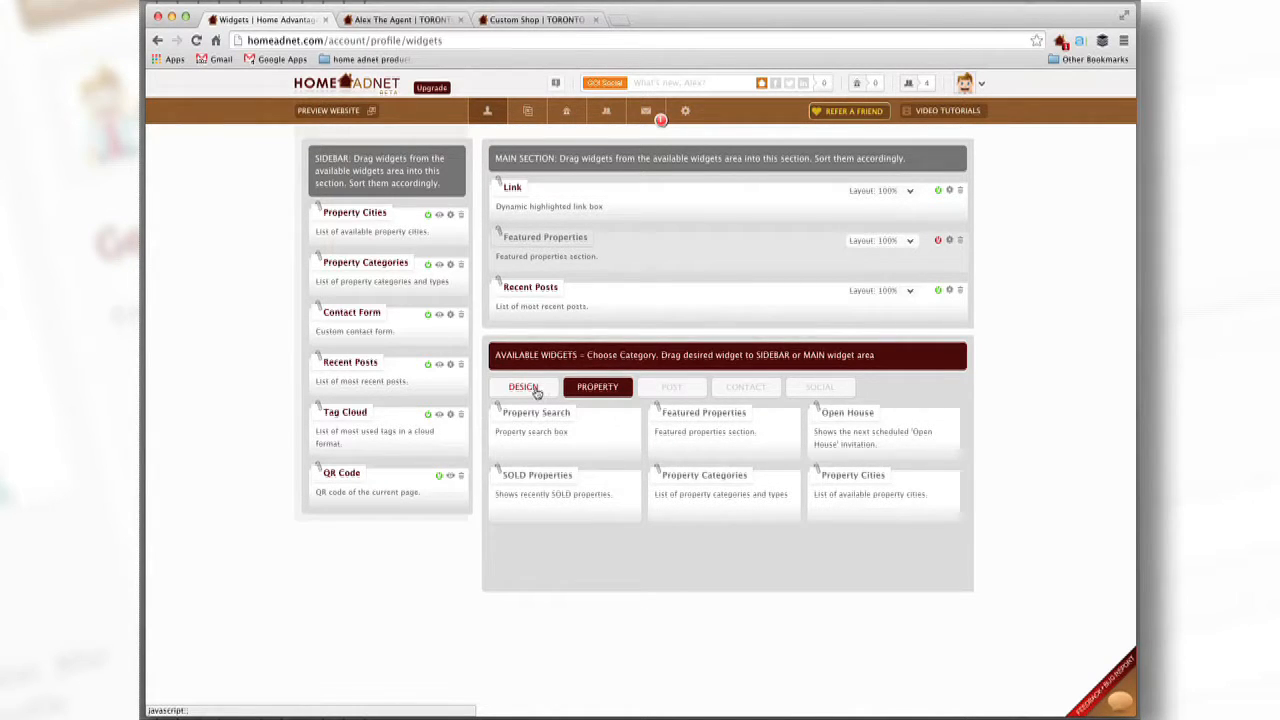
left_click(686, 391)
left_click(749, 389)
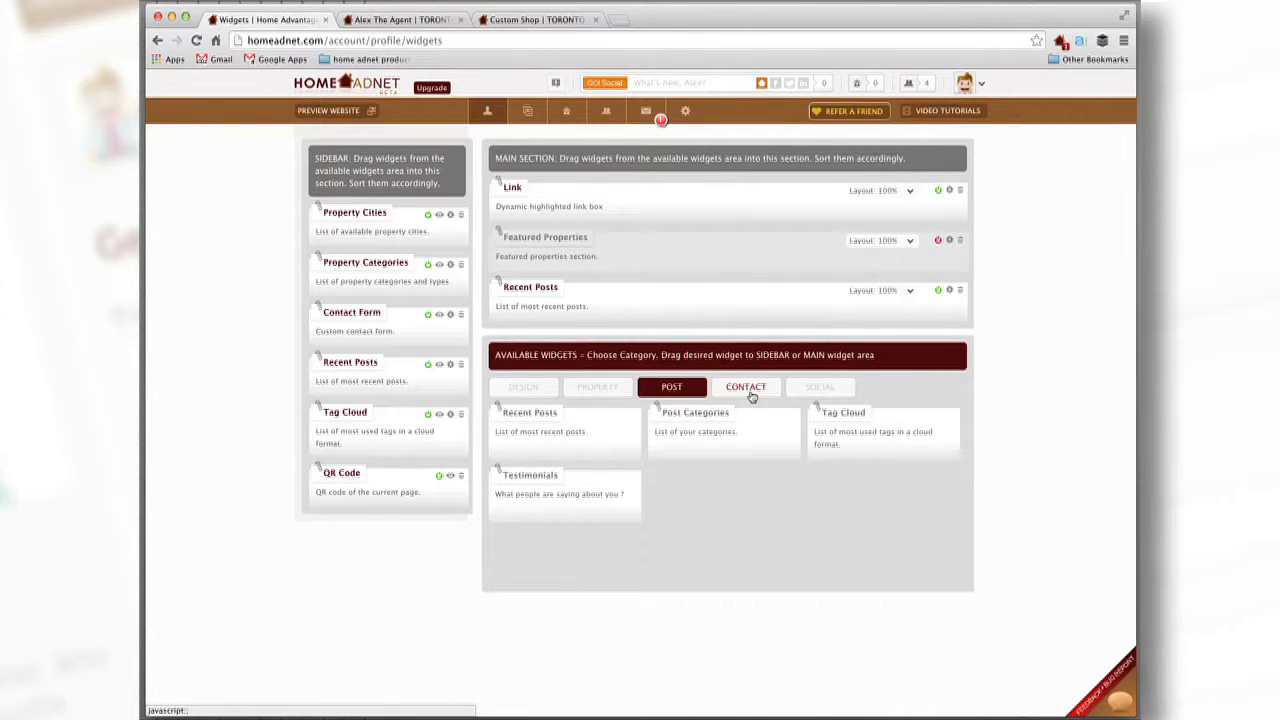
left_click(812, 390)
left_click(523, 390)
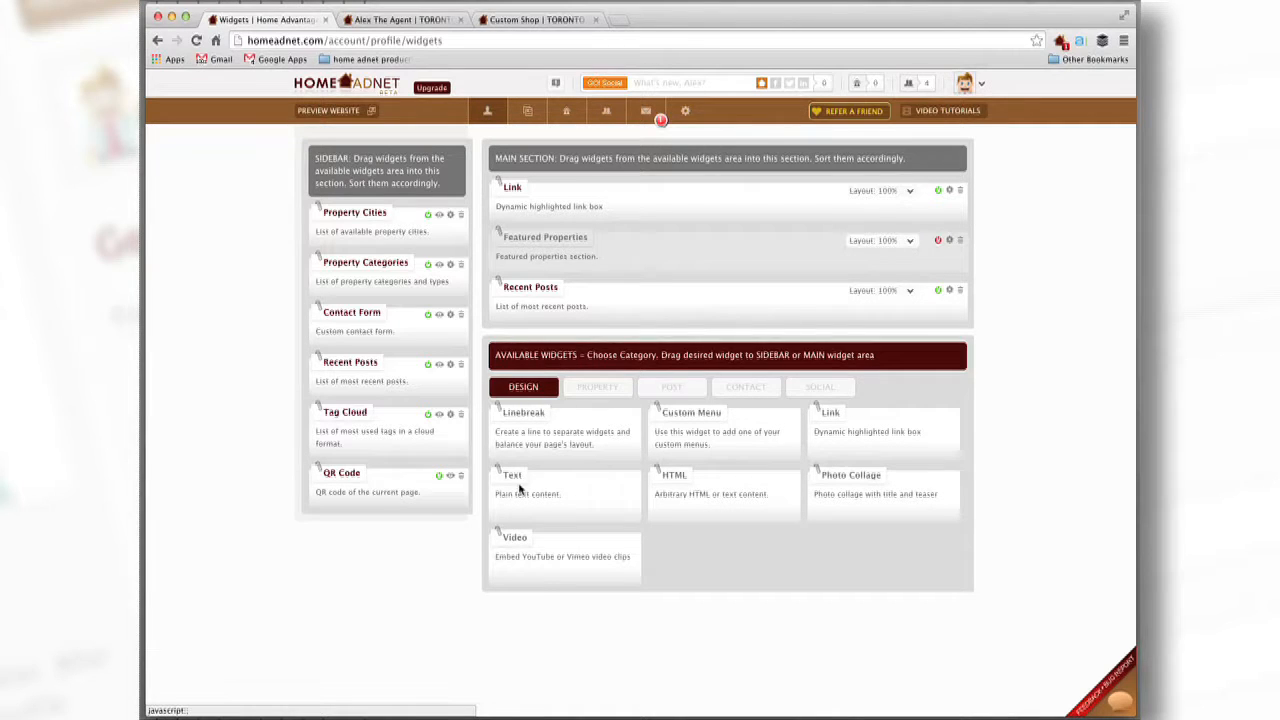
Step: Add a Text widget below Link, titled with the agent's first name plus "is on the move!", with a new-office invitation as content, and save it
left_click_drag(519, 487, 539, 234)
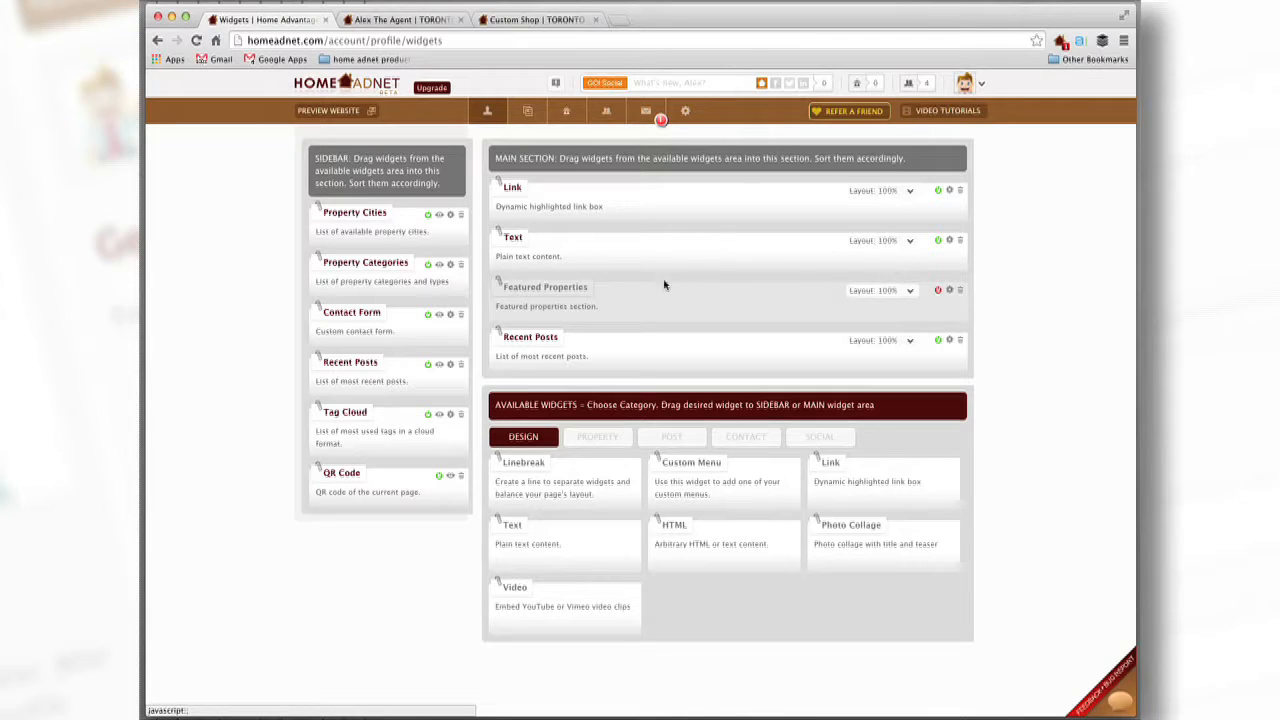
left_click(948, 241)
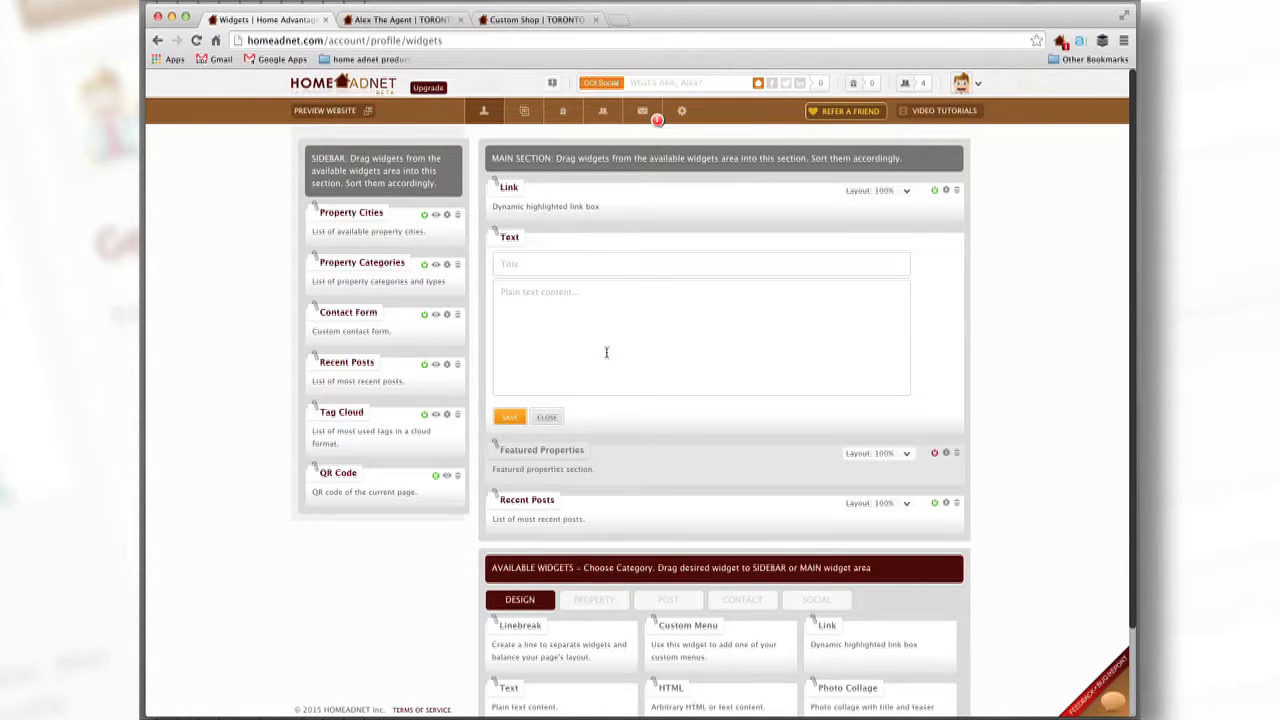
left_click(543, 320)
left_click(529, 268)
left_click(576, 264)
type("e!")
left_click(560, 306)
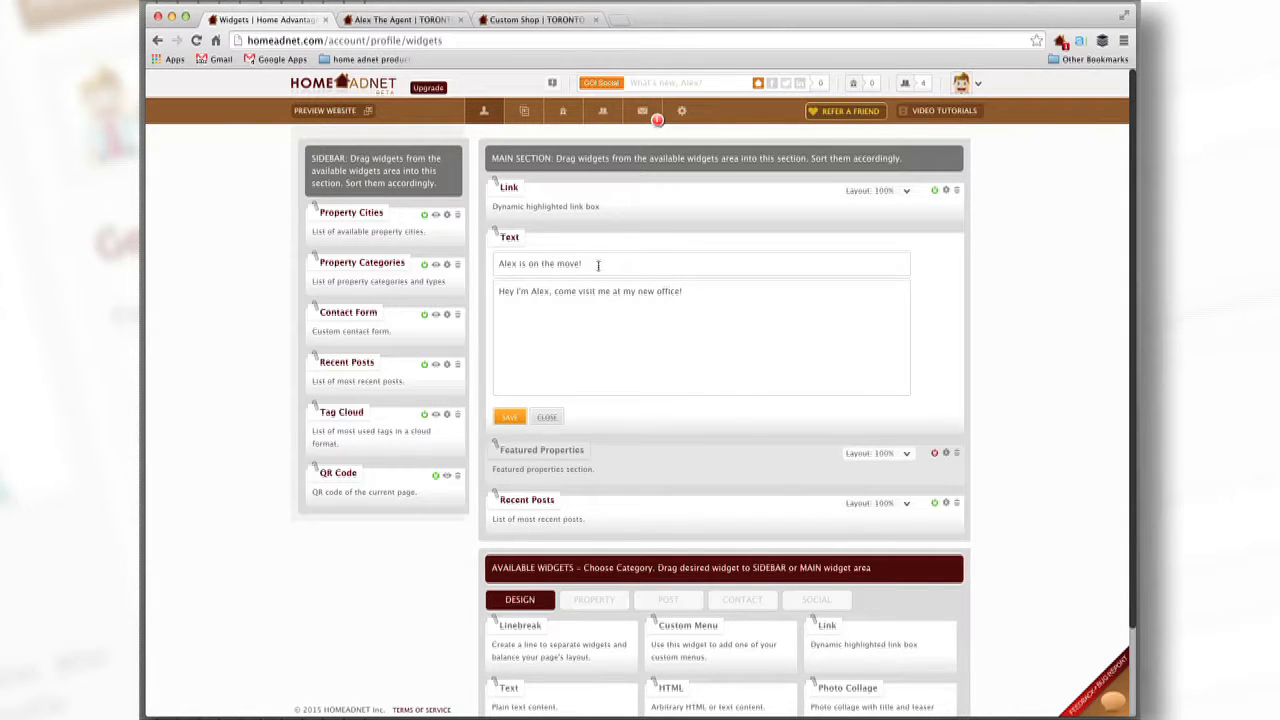
left_click(511, 418)
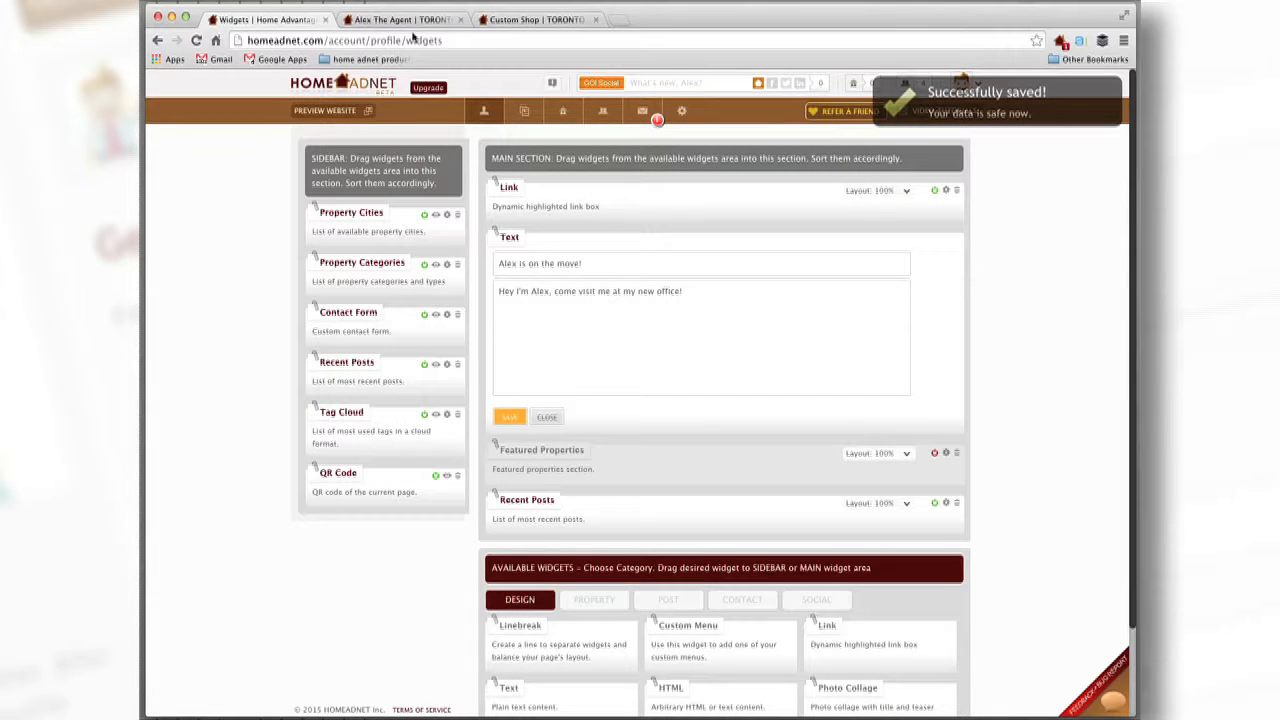
Step: Check the new text section in the refreshed public website preview and close the Text widget's settings
left_click(406, 19)
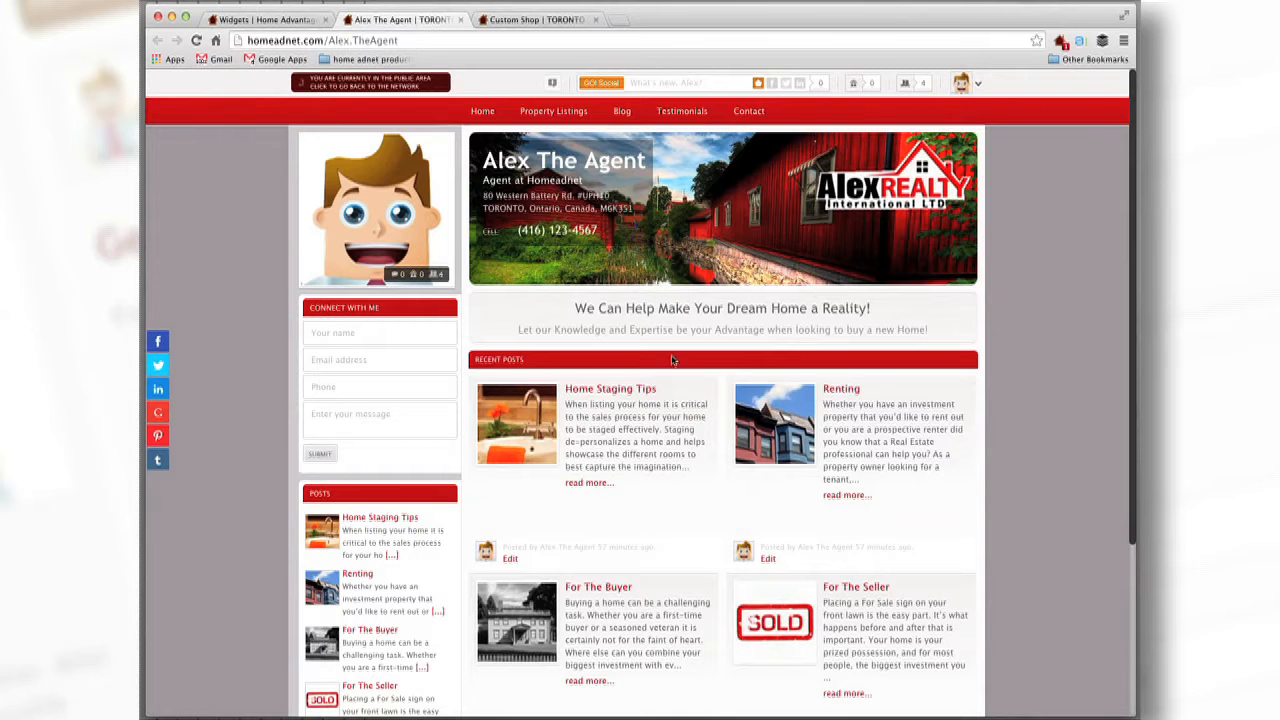
left_click(197, 40)
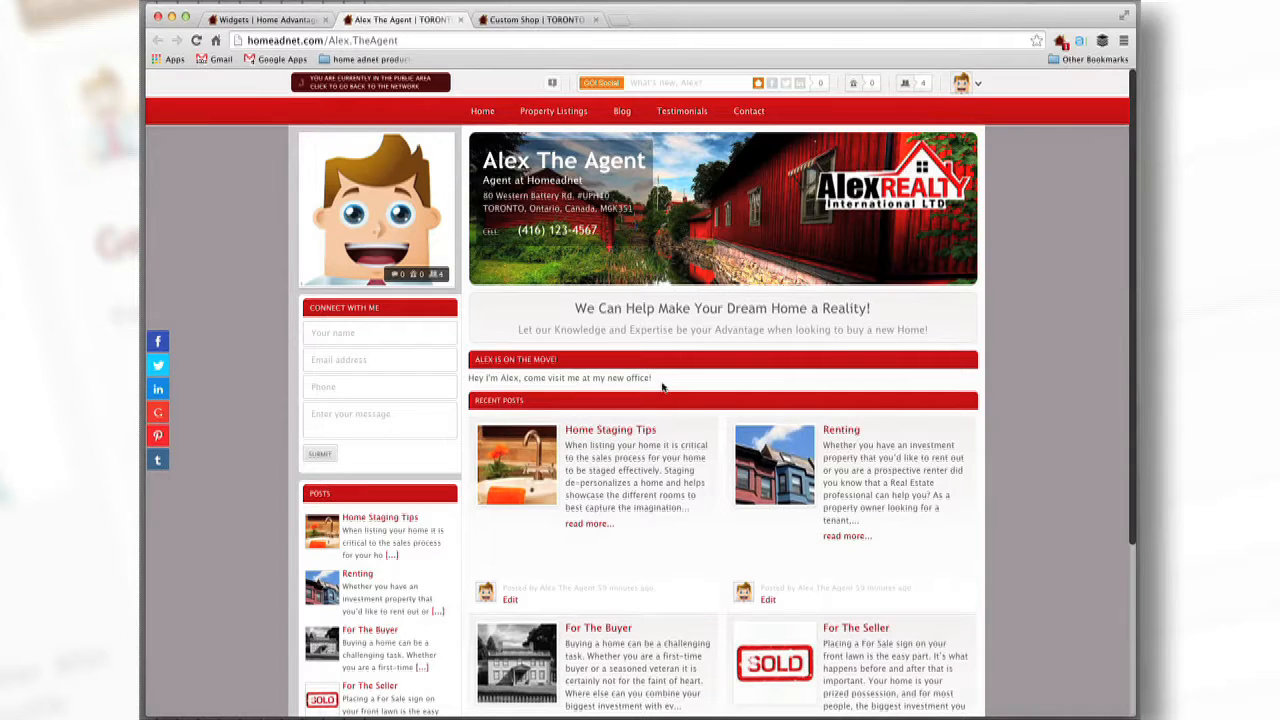
left_click(263, 20)
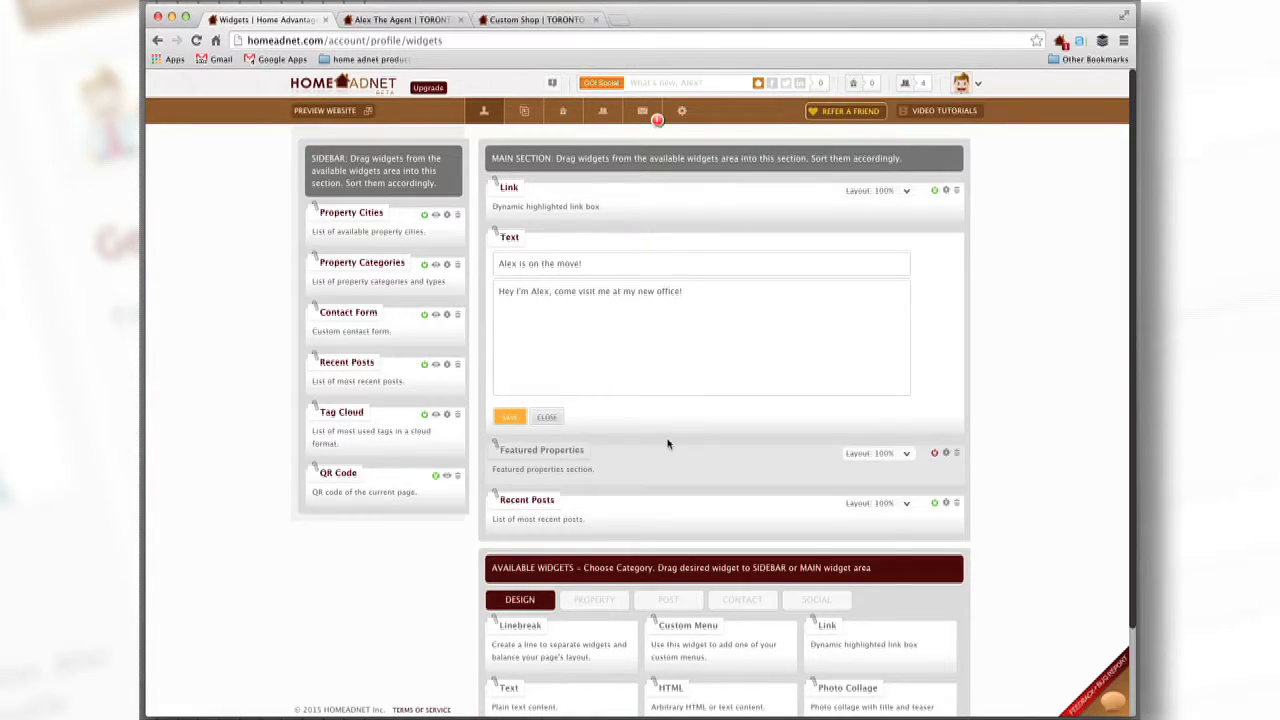
left_click(549, 417)
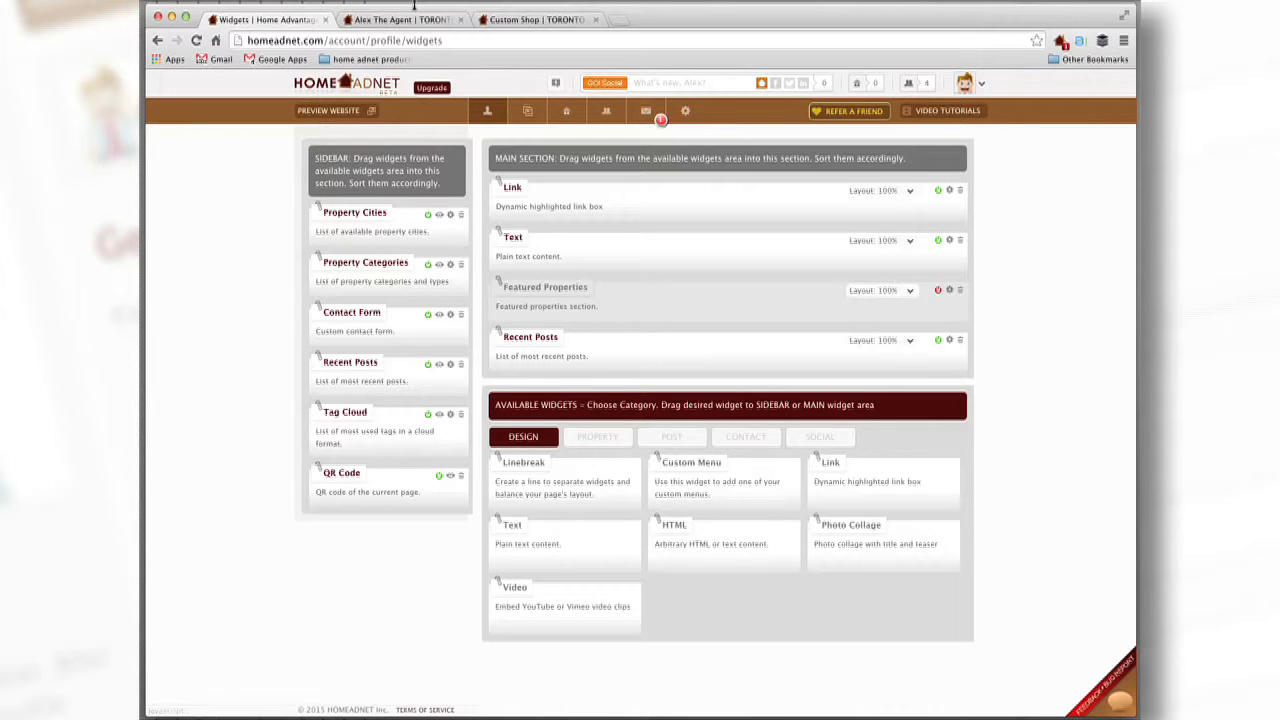
Step: Review the full length of the public website preview, down to the QR code and back to the banner
left_click(410, 20)
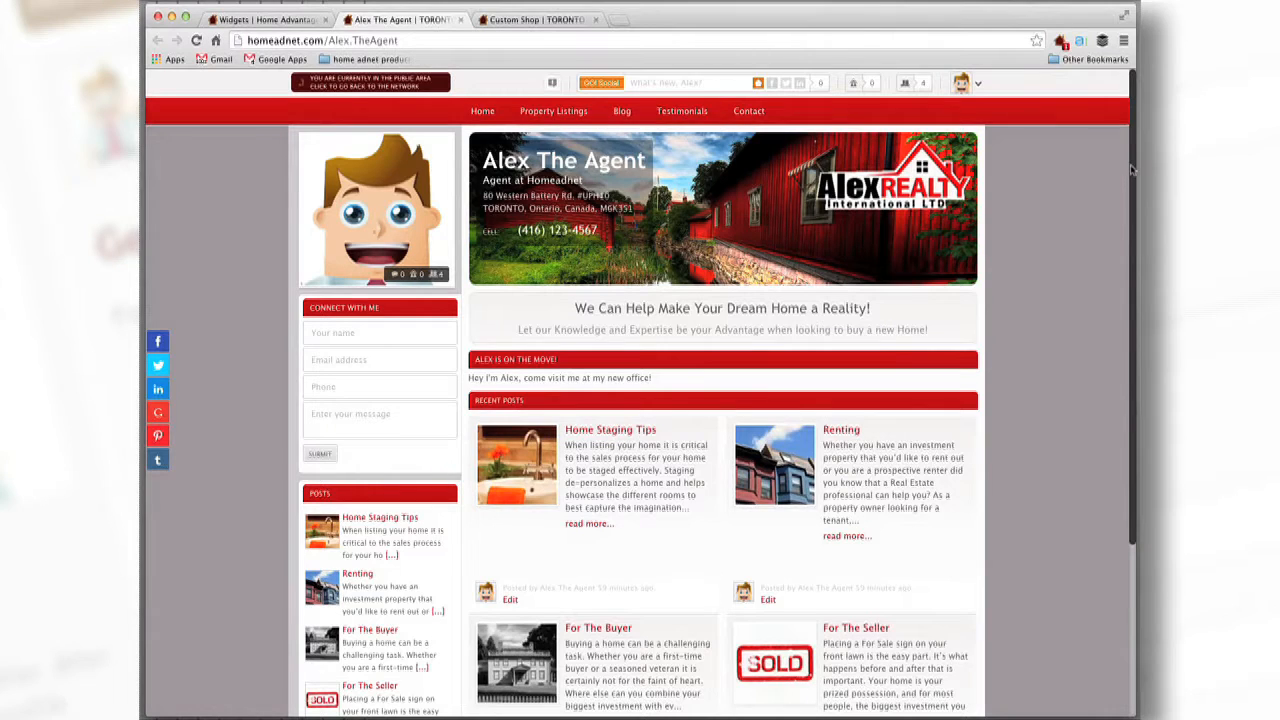
left_click_drag(1130, 167, 1136, 358)
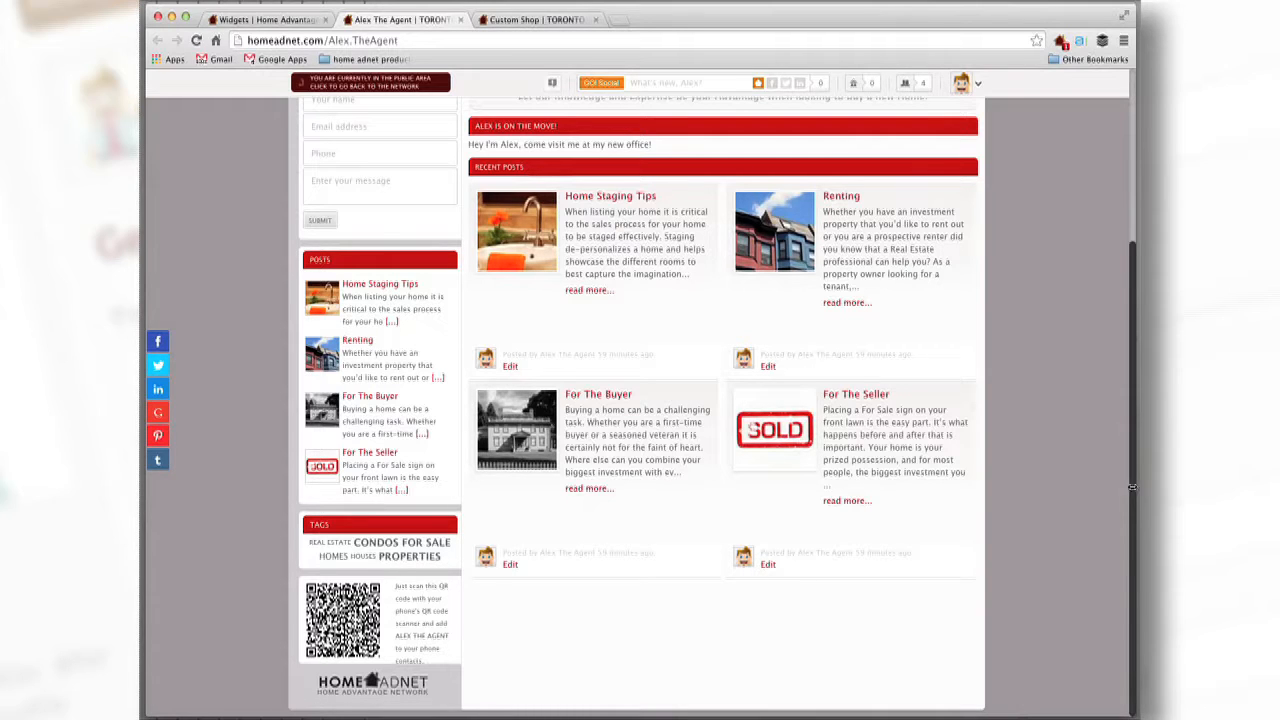
left_click_drag(1133, 485, 1114, 180)
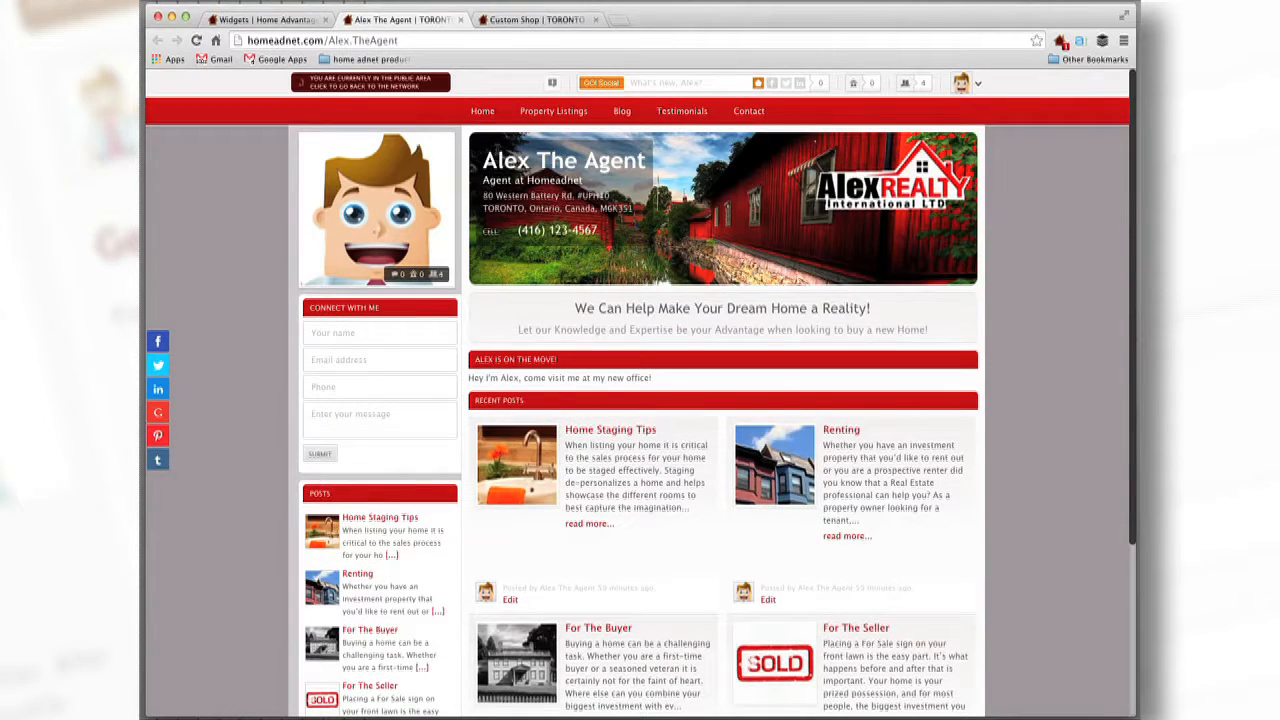
Step: Add two Photo Collage widgets between the Link and Text widgets in the main section and set both to the 50% layout
left_click(270, 22)
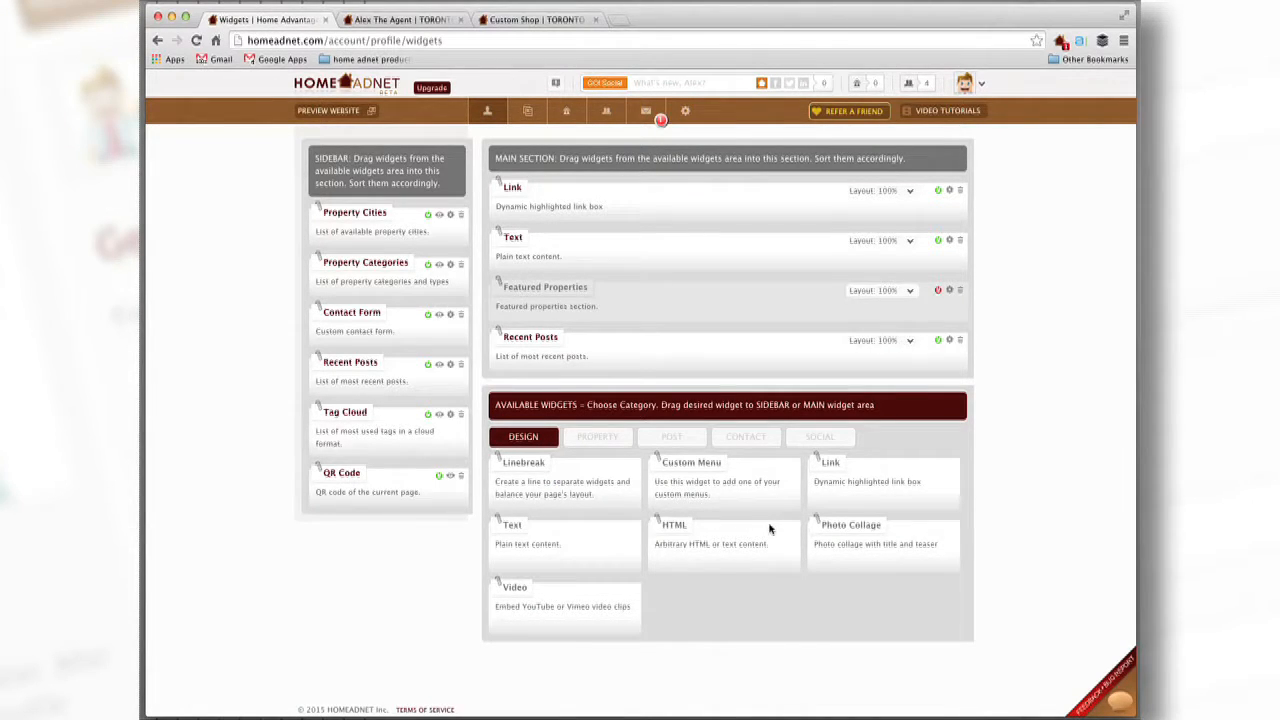
left_click_drag(857, 533, 541, 229)
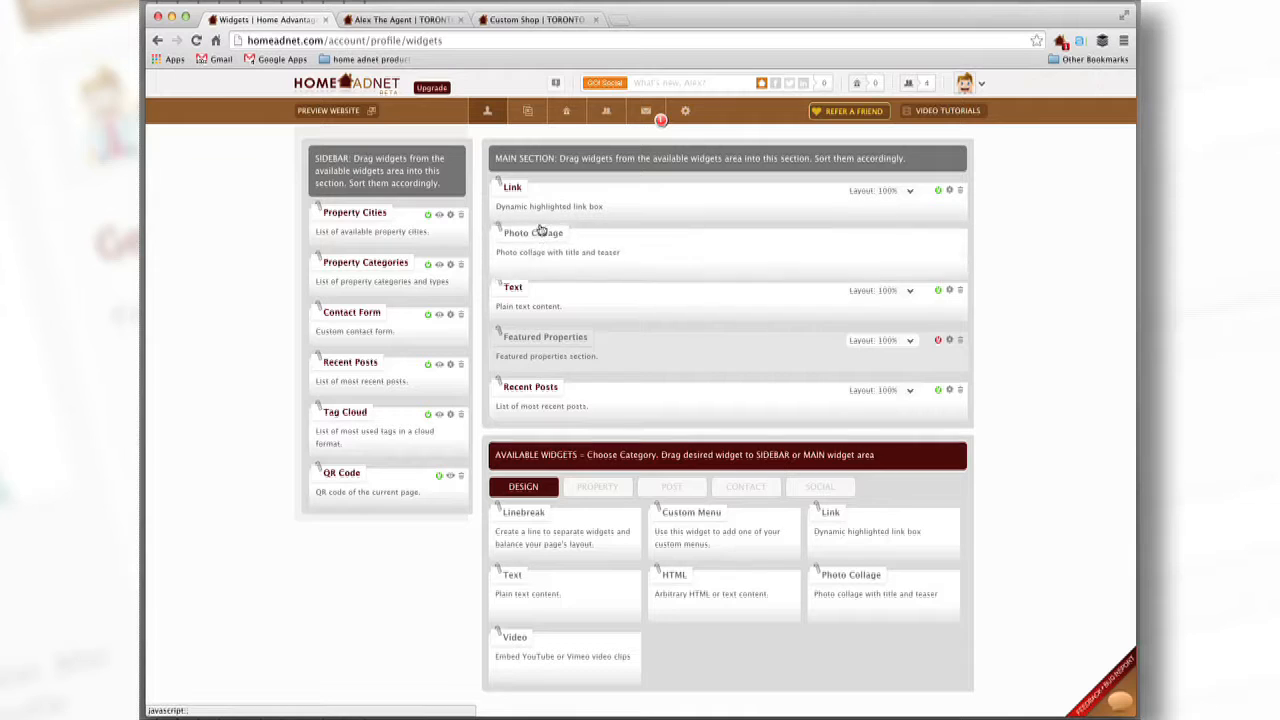
left_click_drag(865, 582, 566, 285)
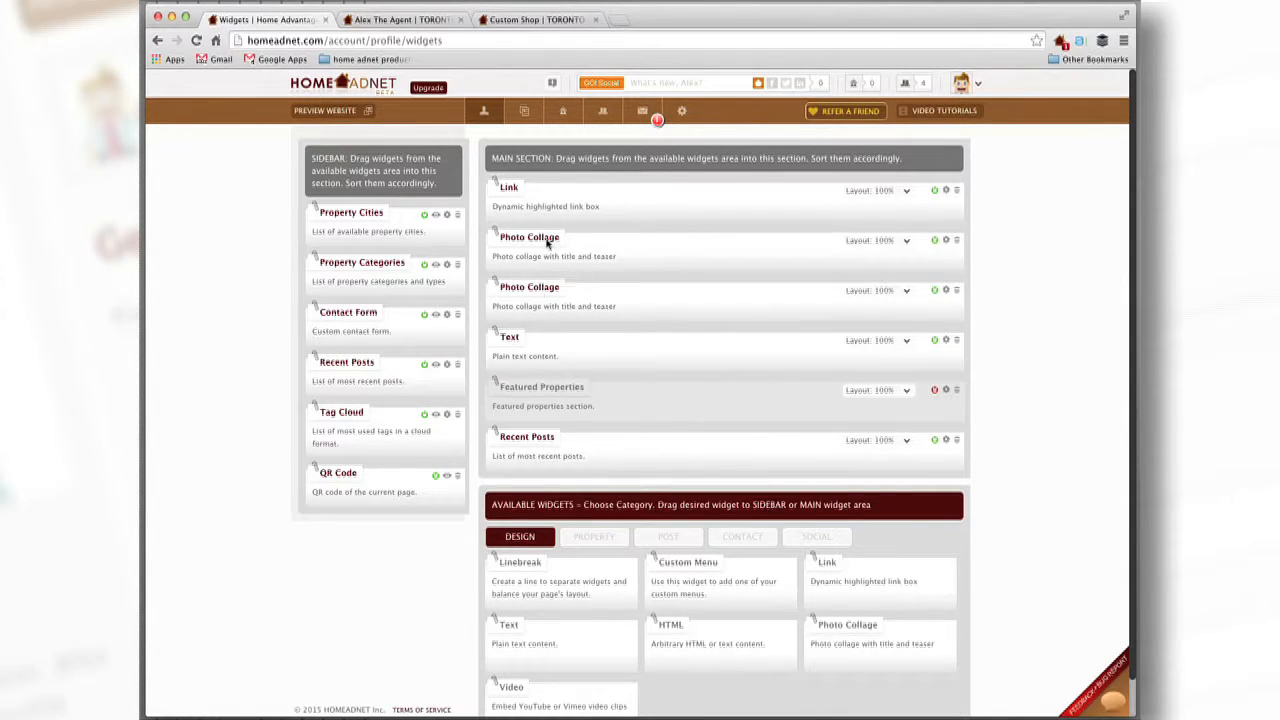
left_click(905, 243)
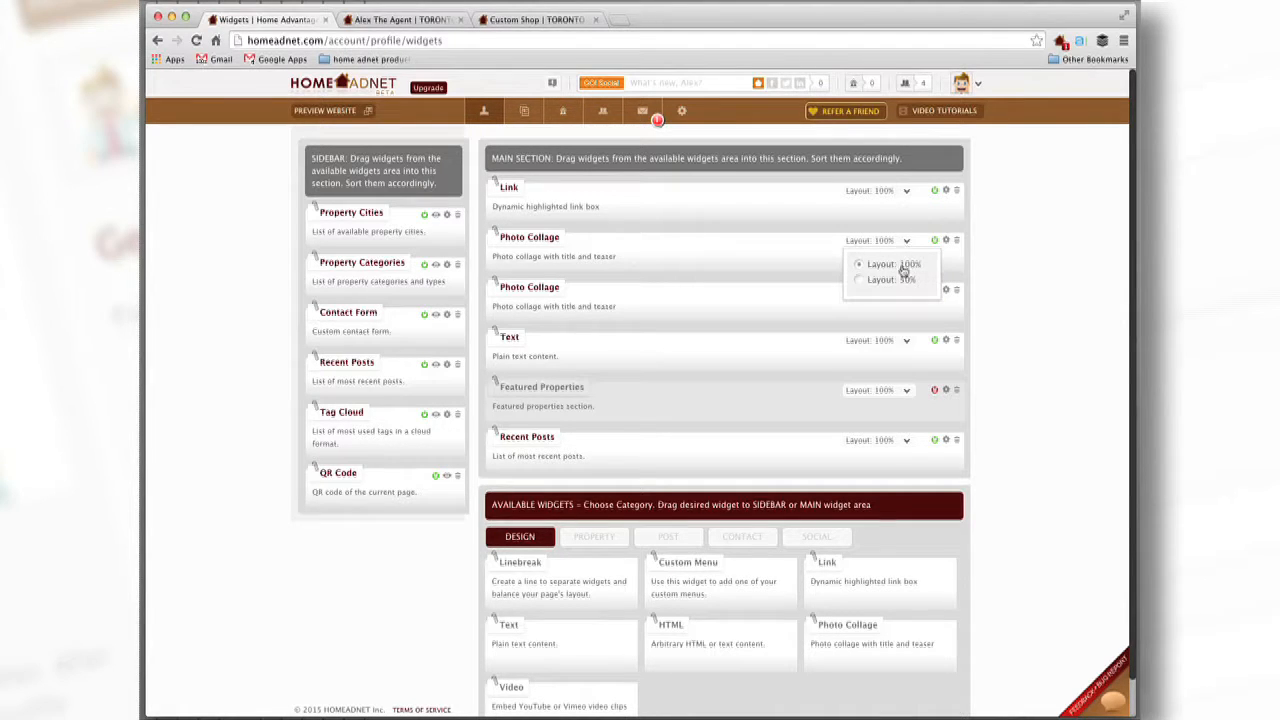
left_click(898, 280)
left_click(905, 290)
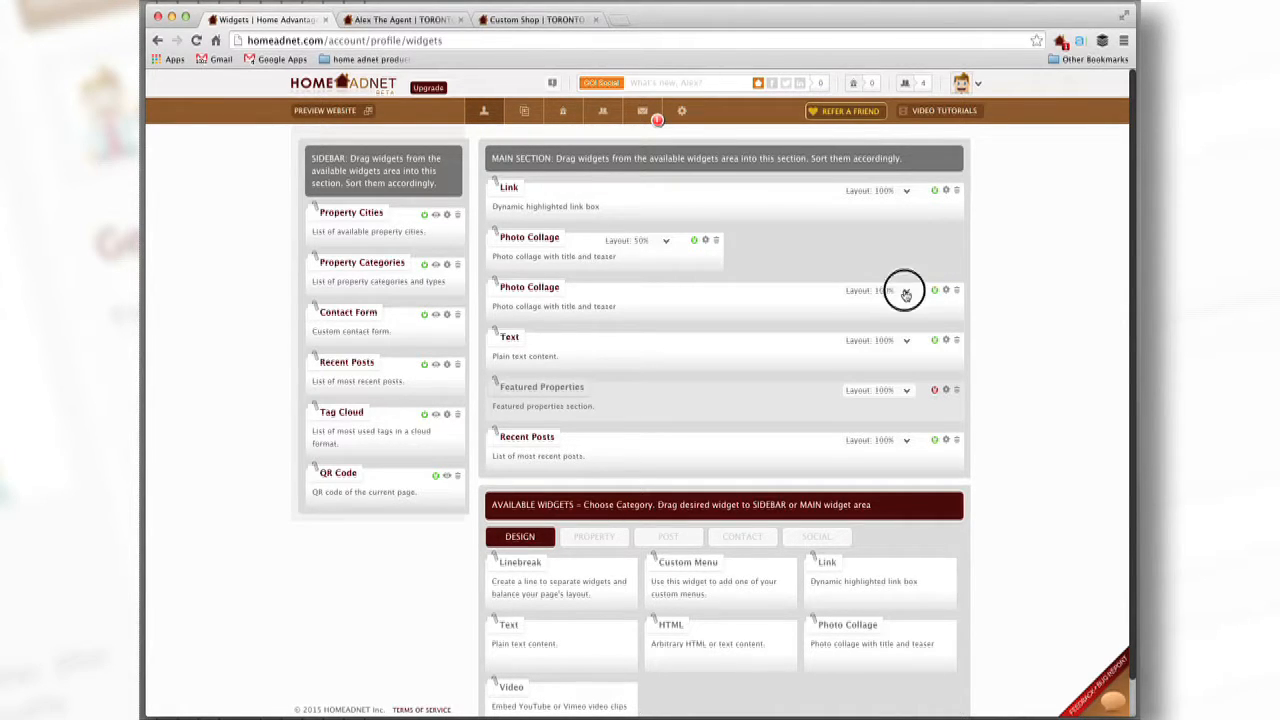
left_click(906, 334)
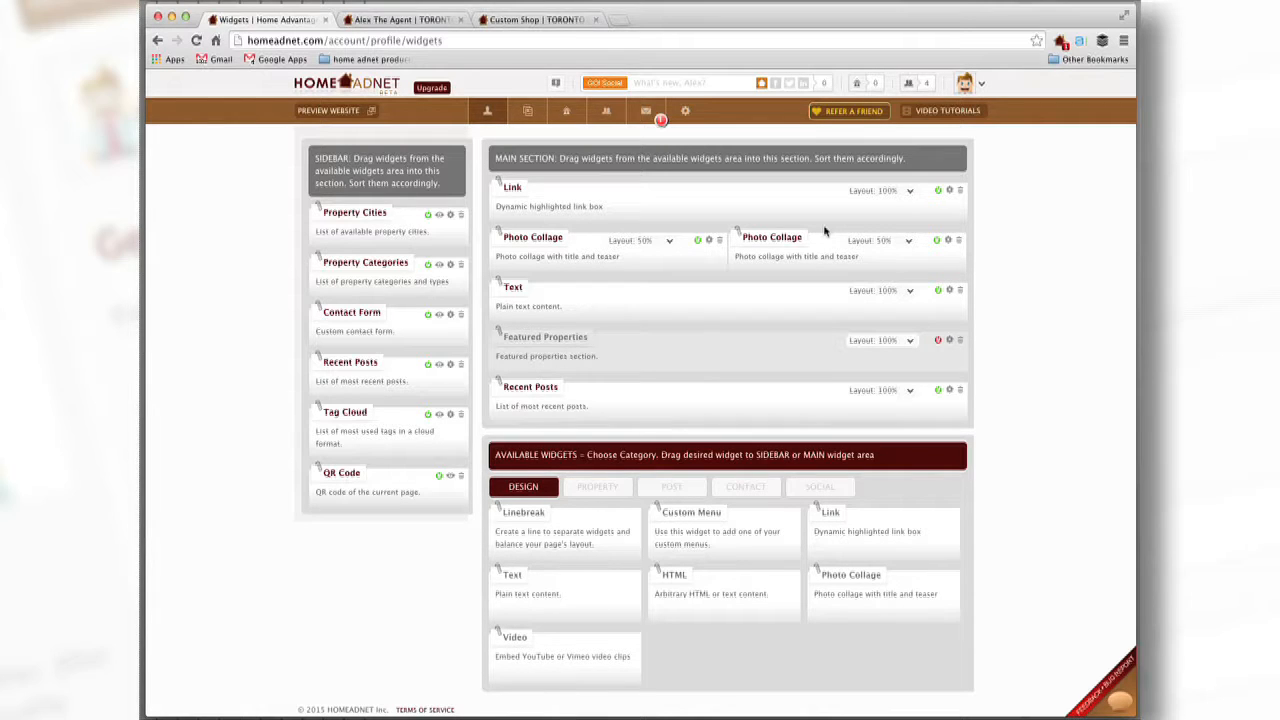
Step: Upload 200029004.jpg from the batch2 folder and use it as photo 1 of the first Photo Collage widget
left_click(710, 243)
left_click(601, 294)
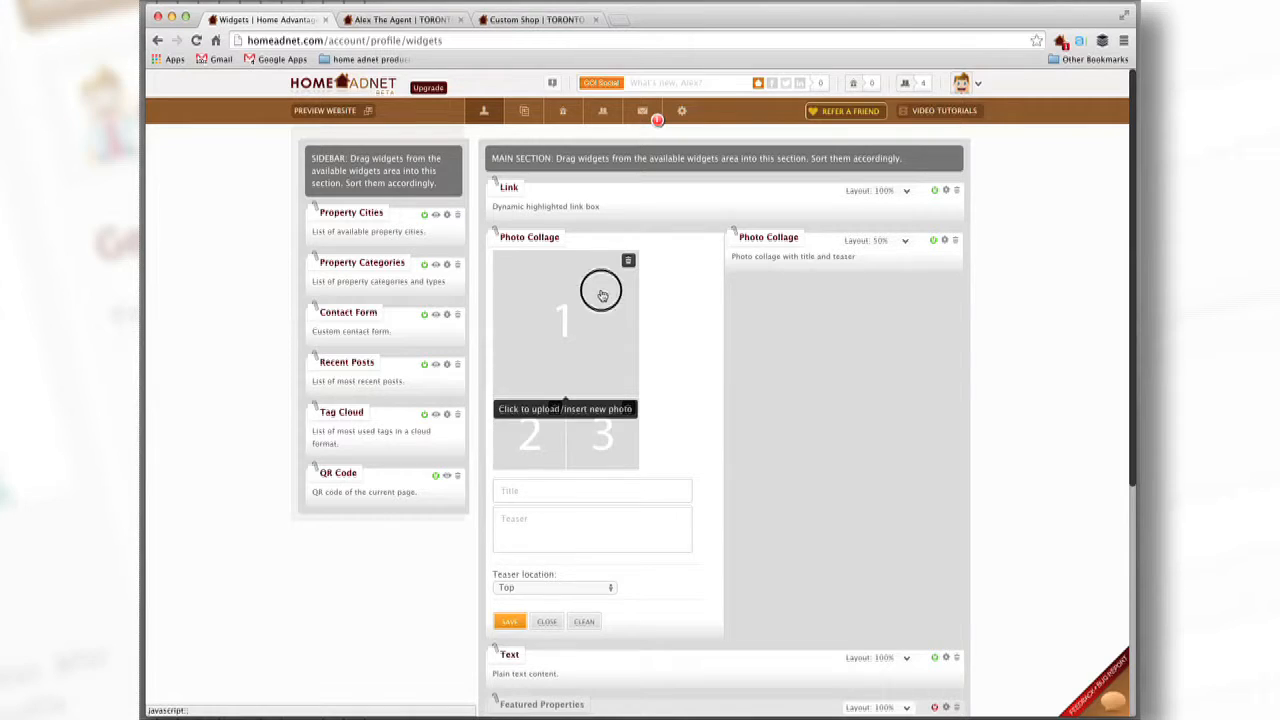
left_click(471, 273)
left_click(343, 133)
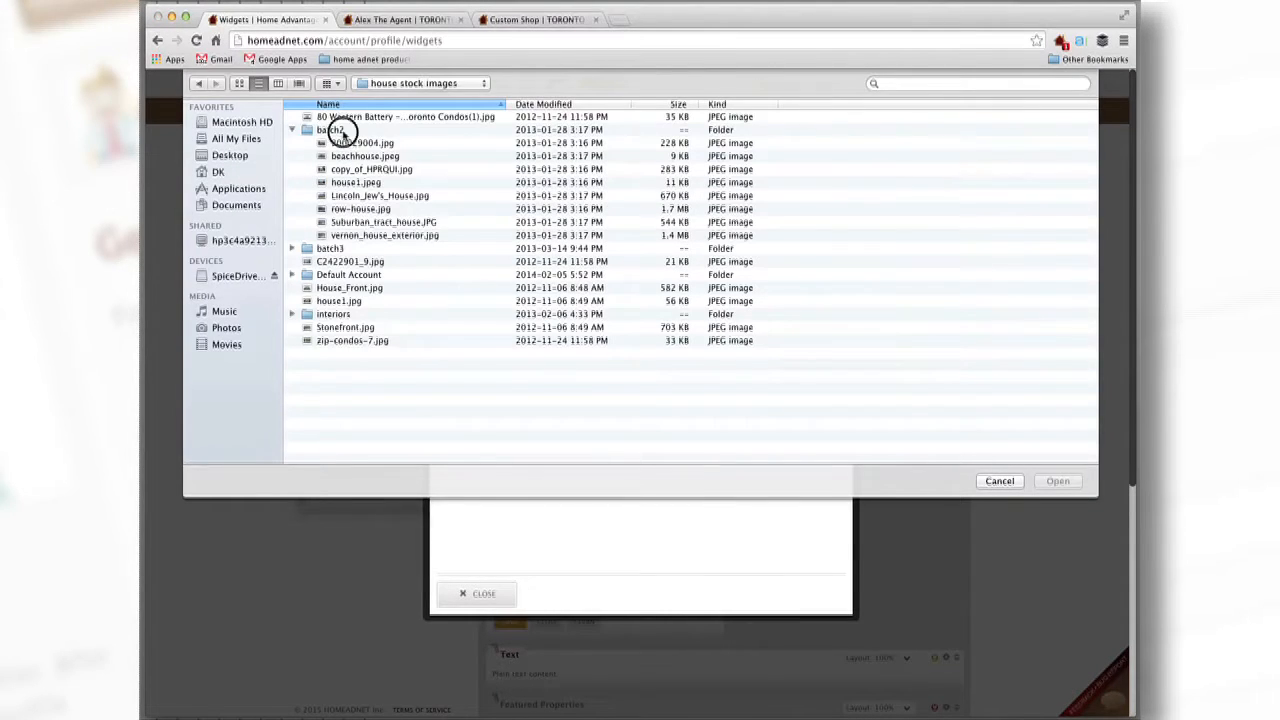
double_click(332, 130)
left_click(356, 119)
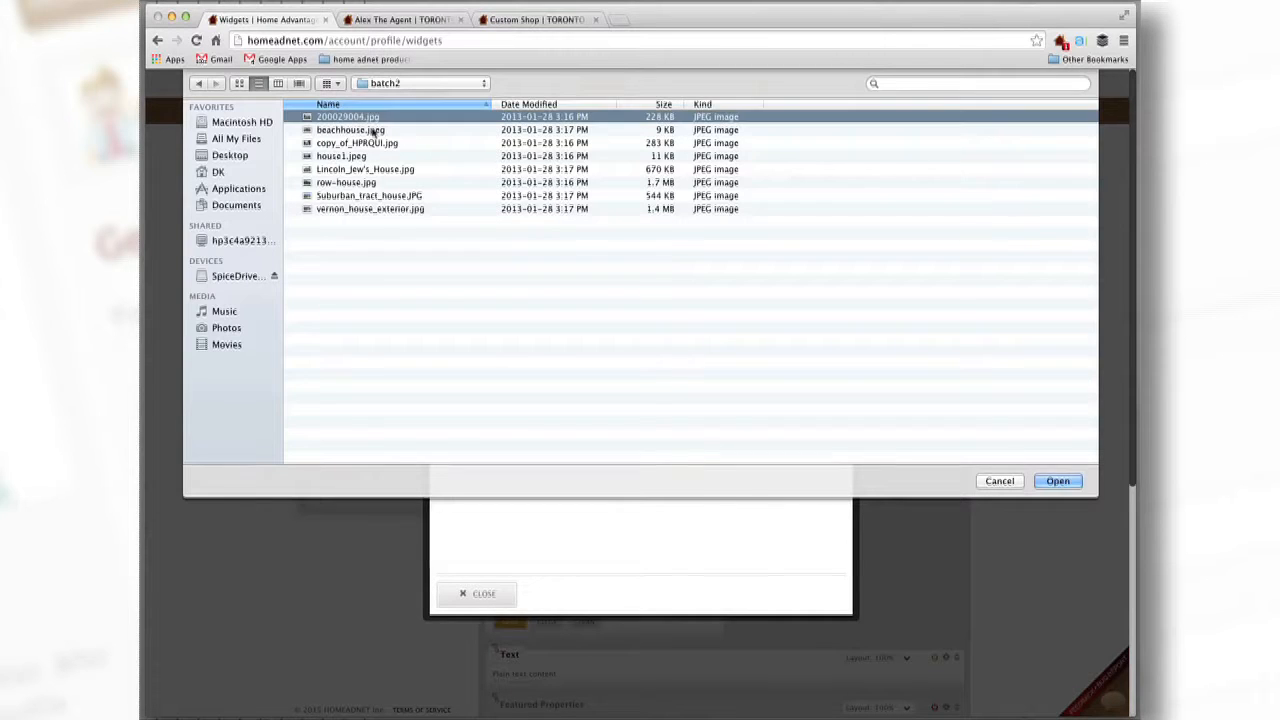
left_click(1067, 482)
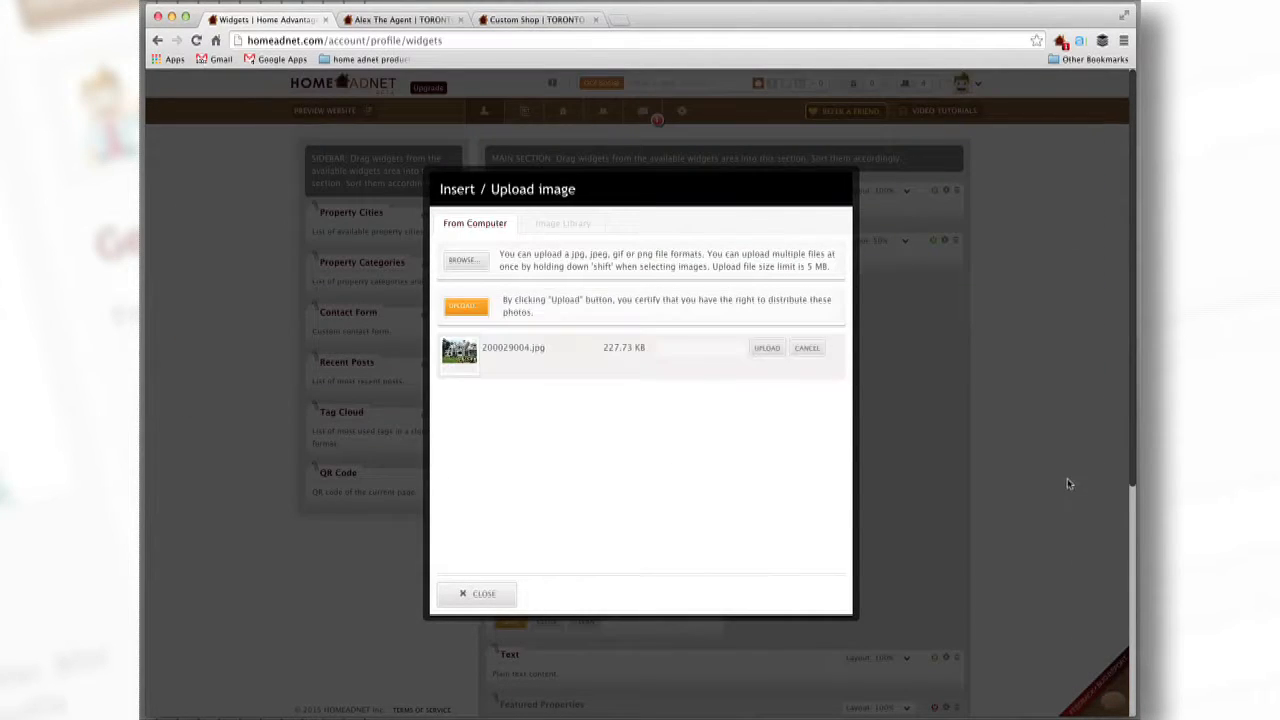
left_click(480, 312)
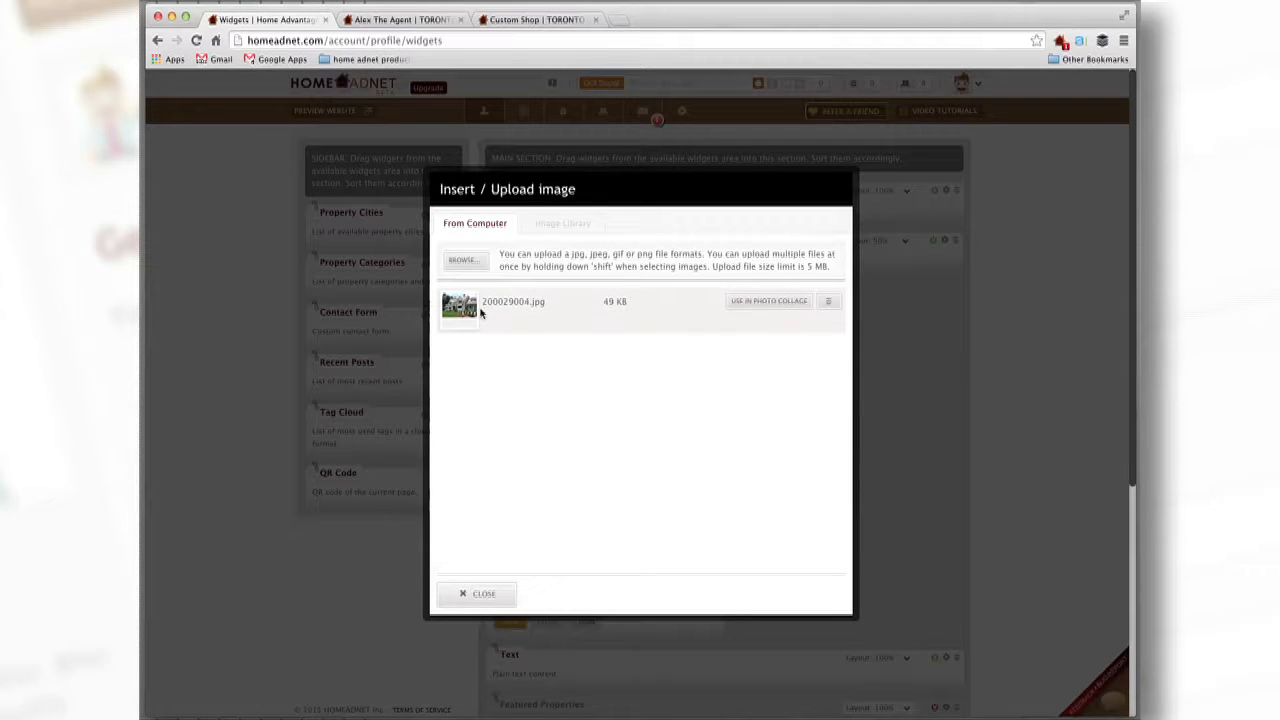
left_click(766, 304)
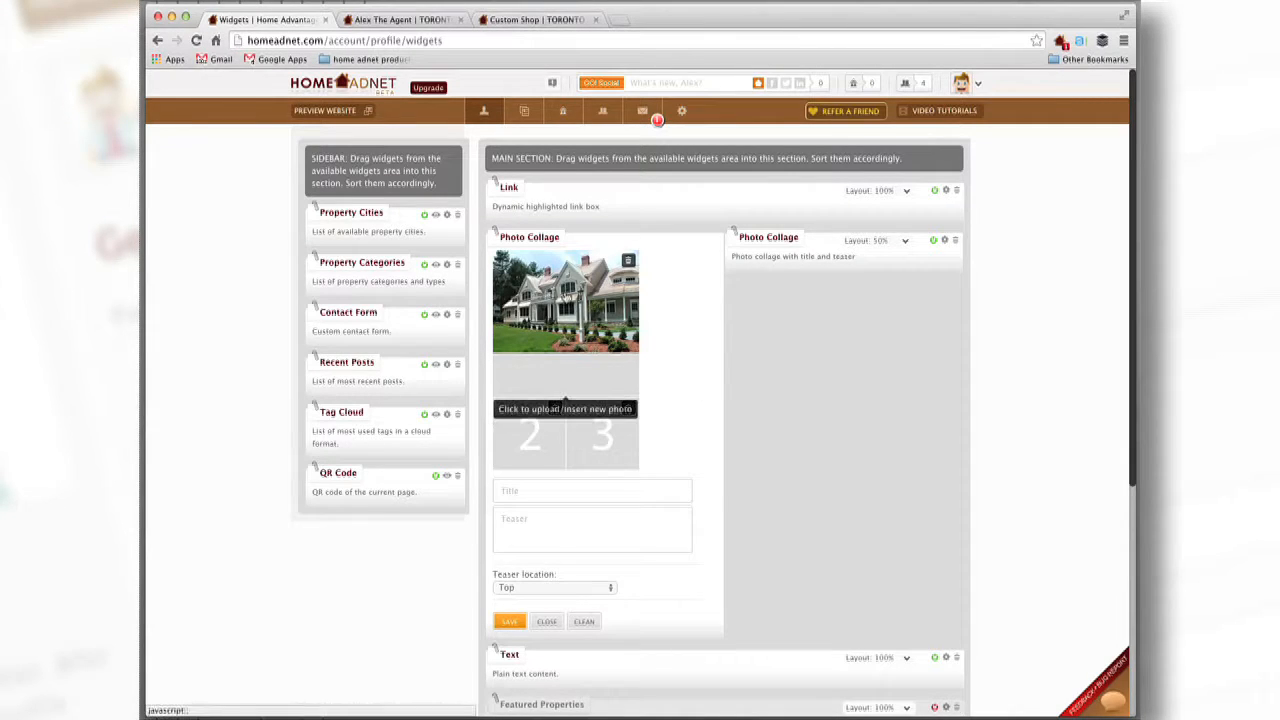
Step: Upload beachhouse.jpeg from the batch2 folder and use it as photo 2 of the first Photo Collage widget
left_click(525, 440)
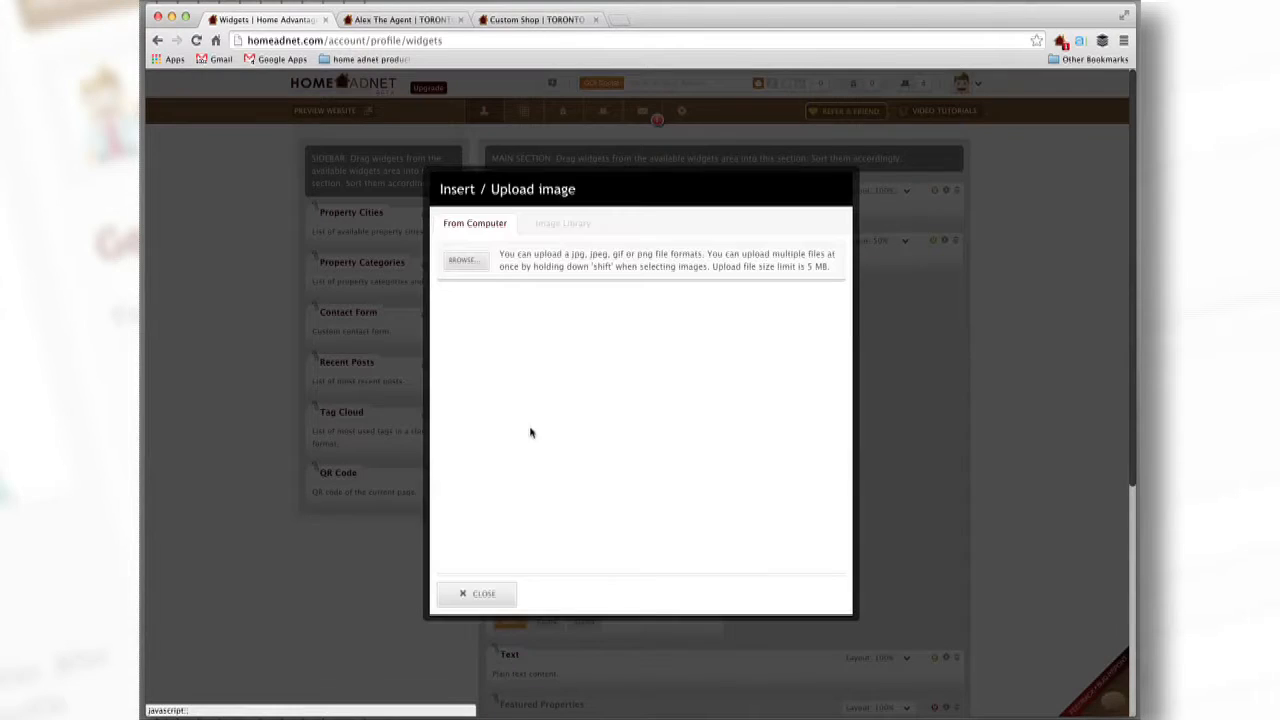
left_click(460, 262)
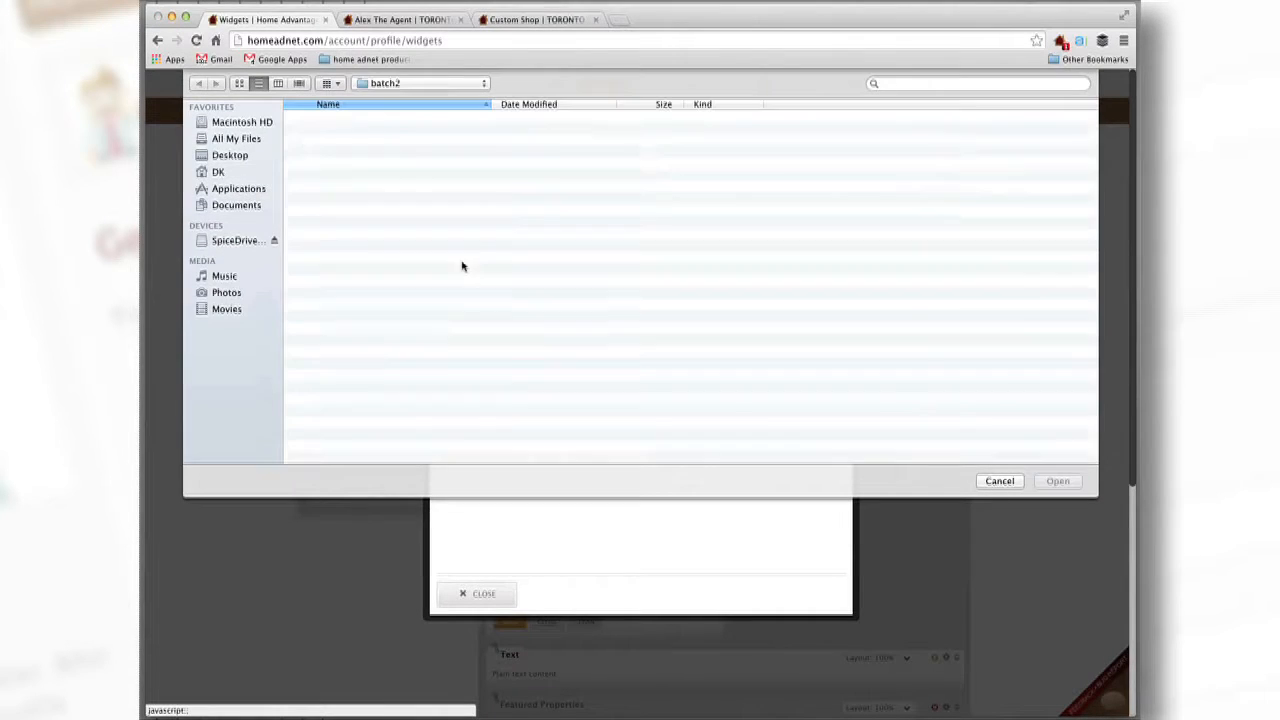
double_click(356, 131)
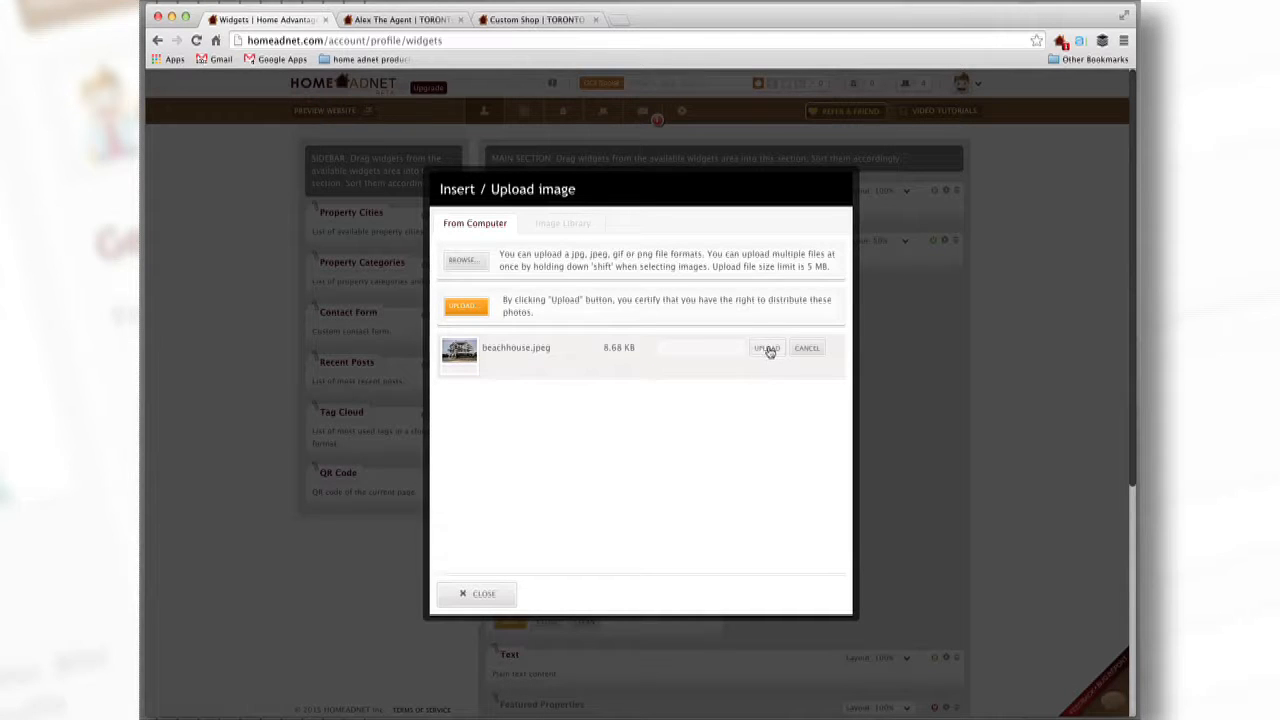
left_click(766, 349)
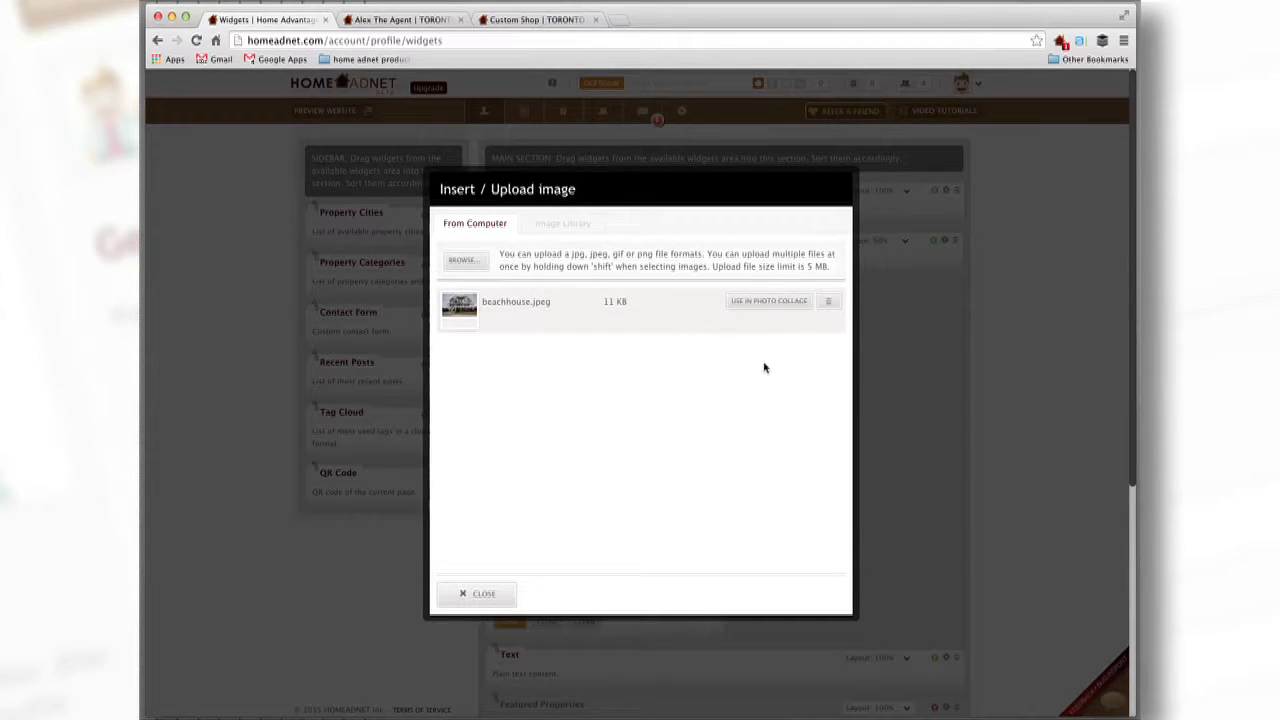
left_click(792, 301)
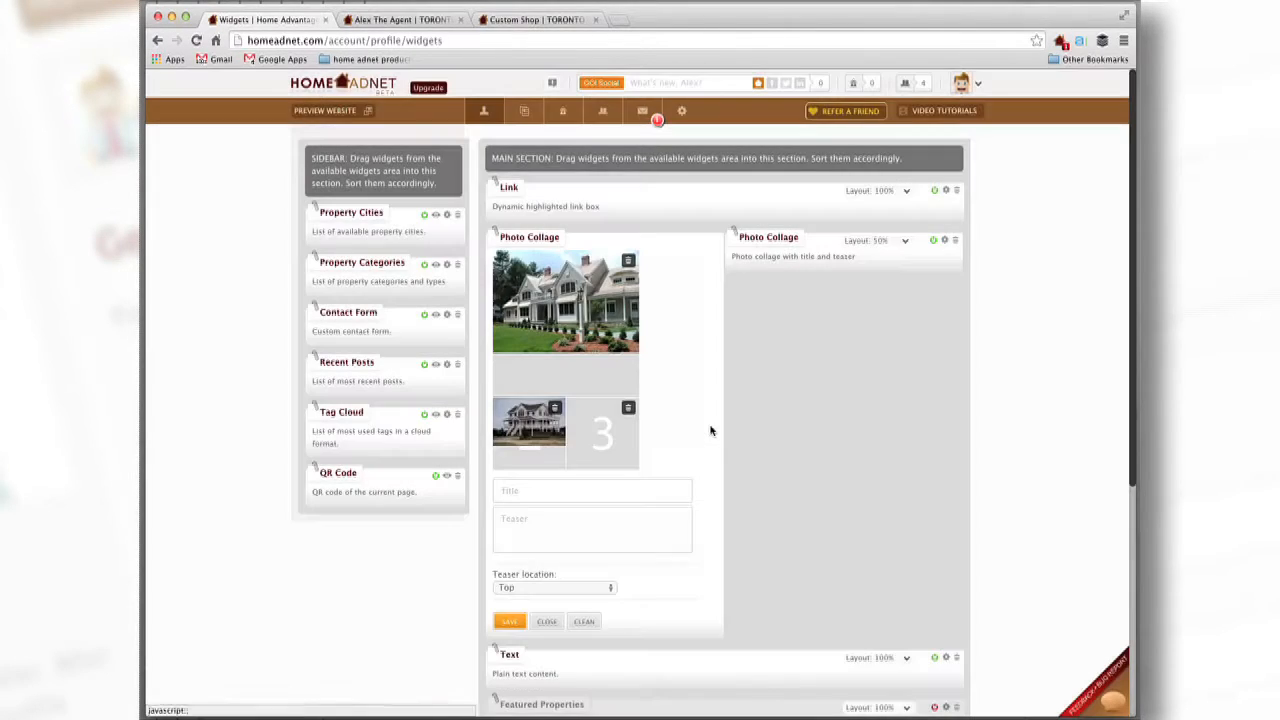
Step: Upload copy_of_HPRQUI.jpg as photo 3 of the first Photo Collage widget, then save and close its settings
left_click(610, 437)
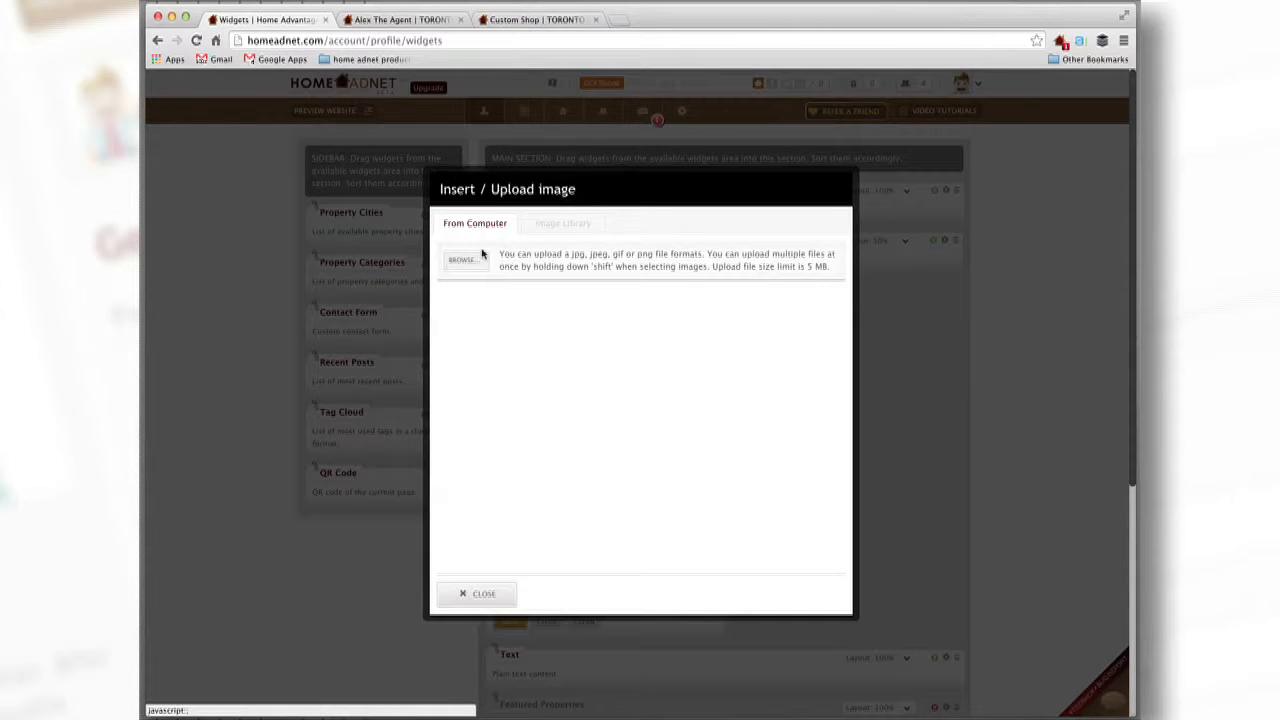
left_click(467, 264)
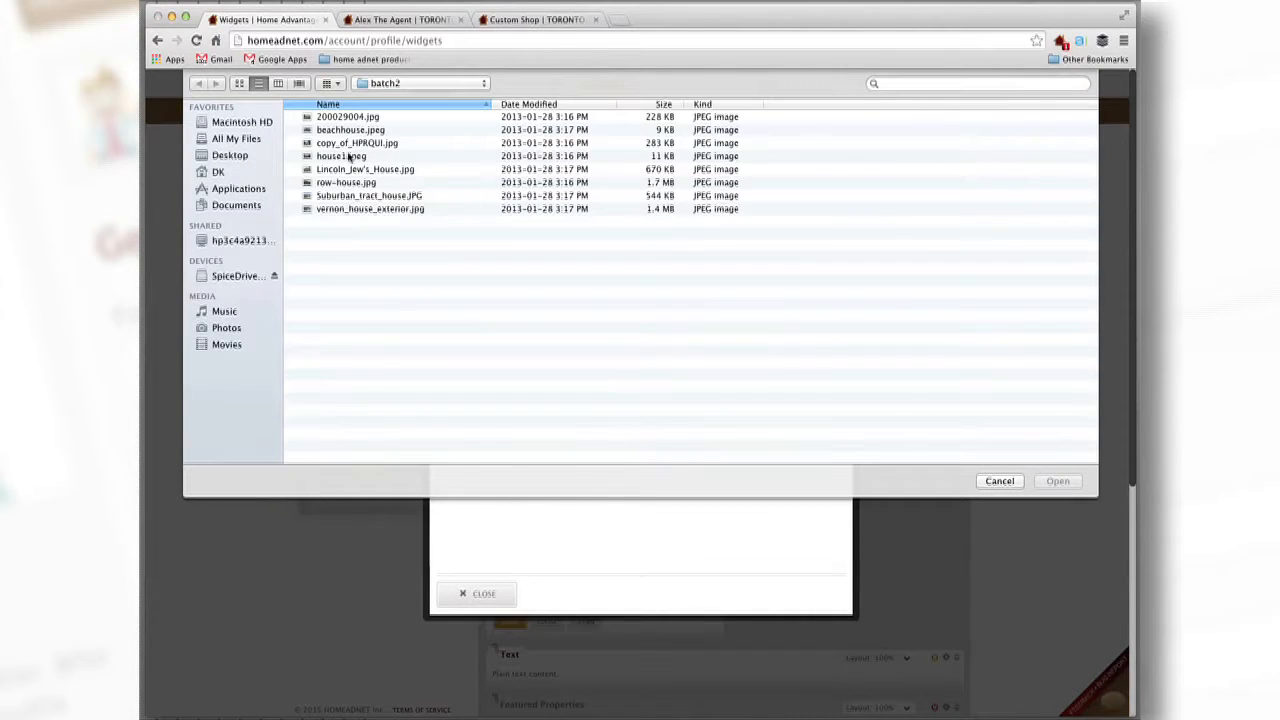
double_click(348, 143)
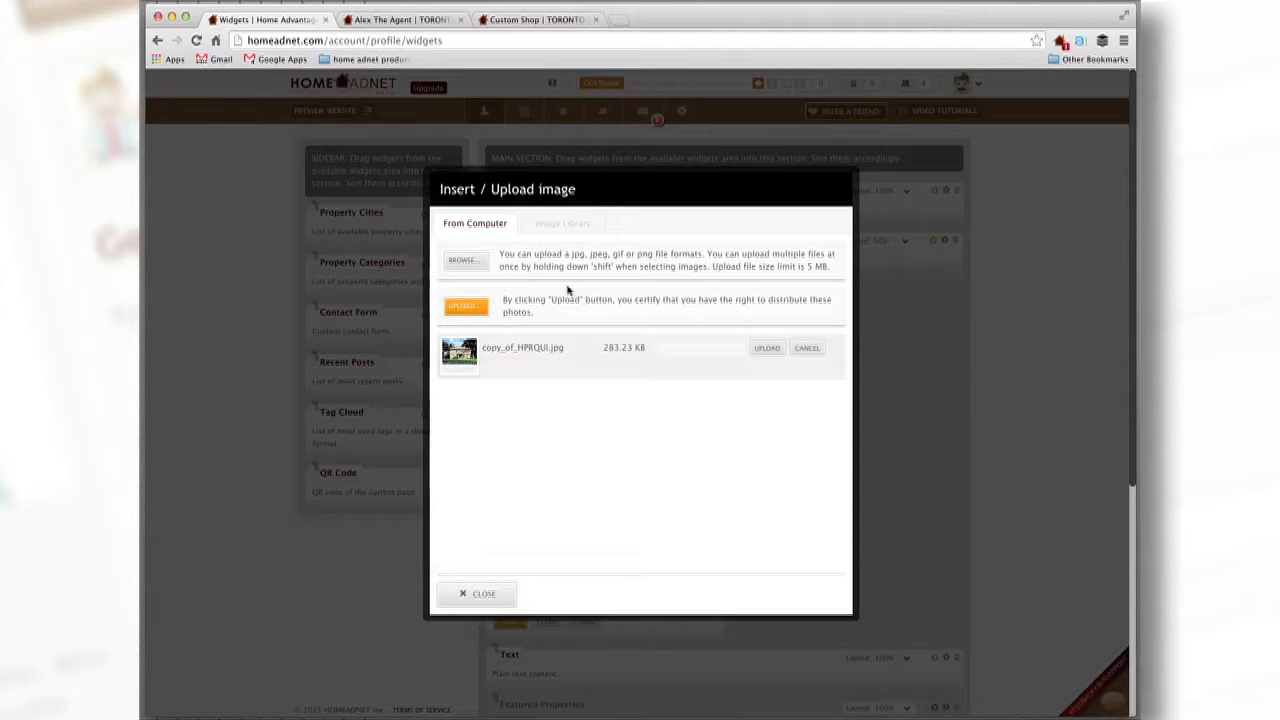
left_click(474, 308)
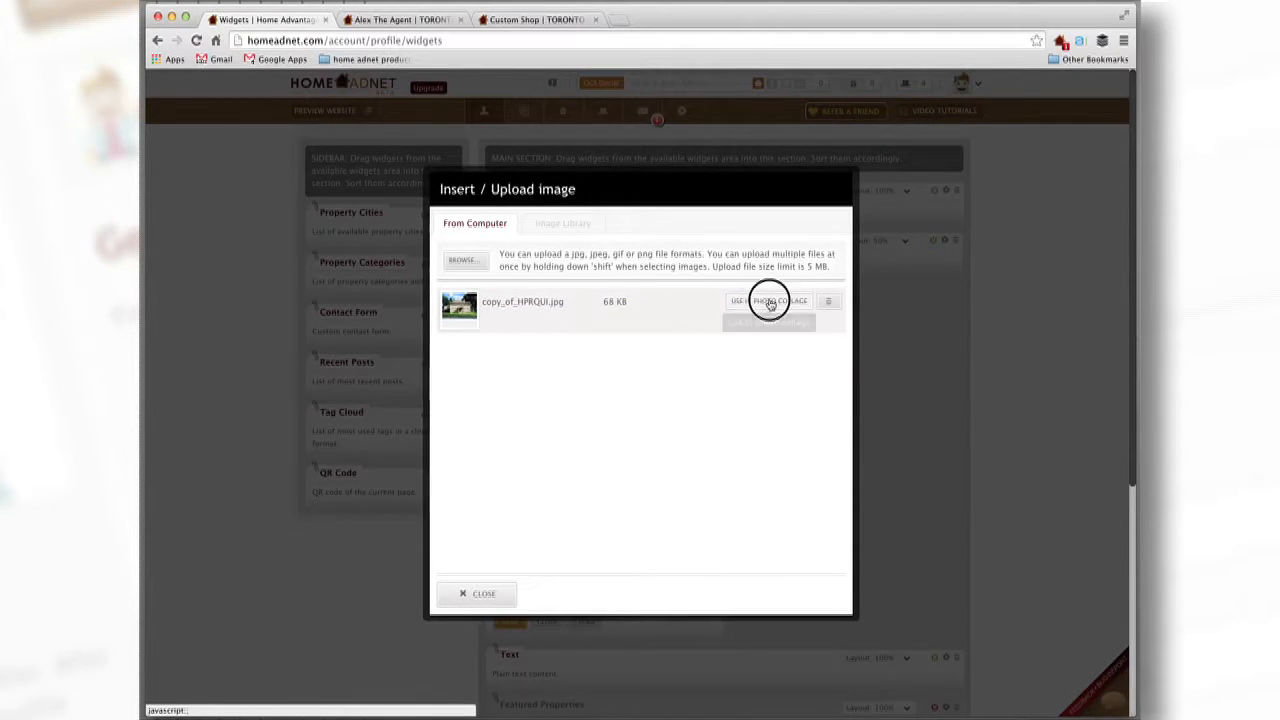
left_click(768, 304)
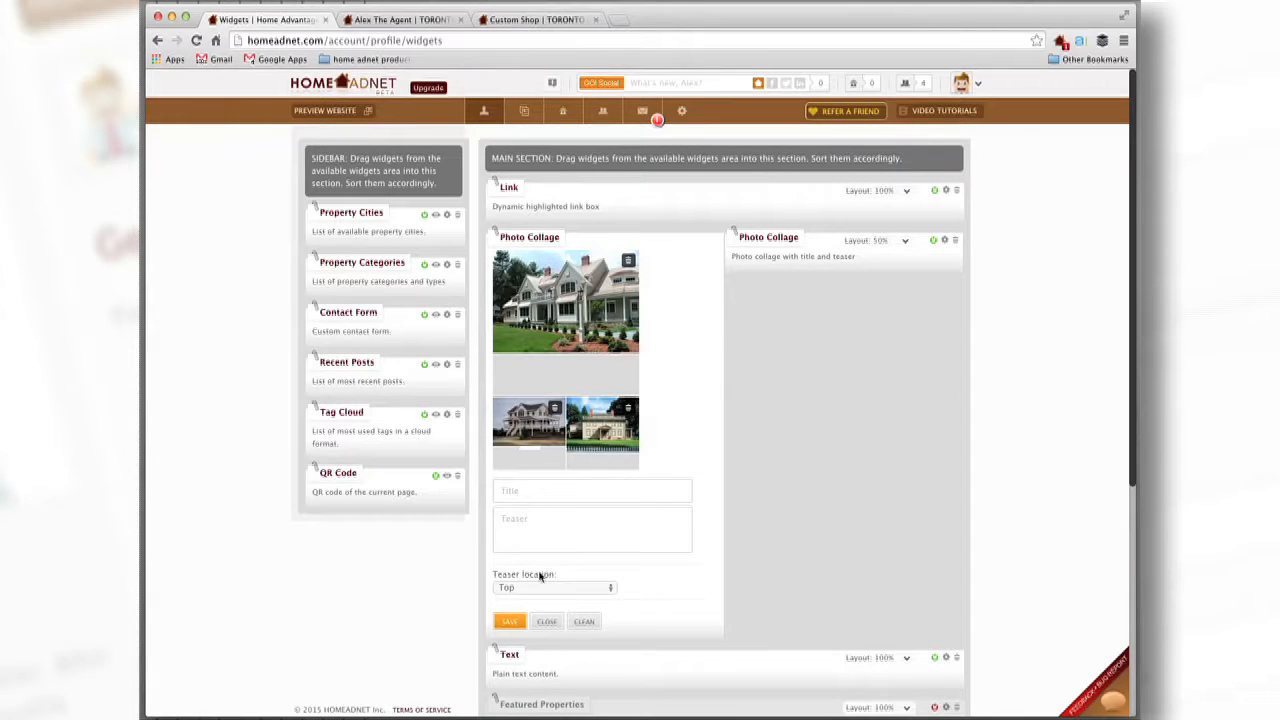
left_click(509, 621)
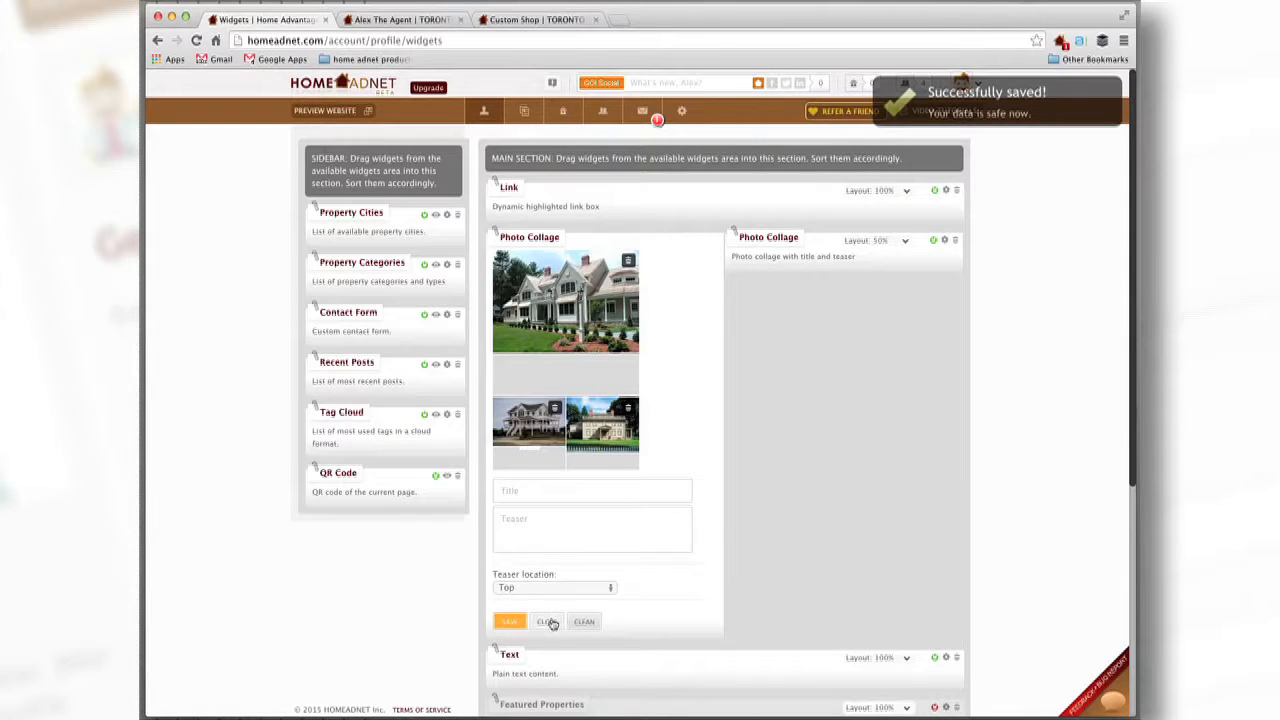
left_click(548, 622)
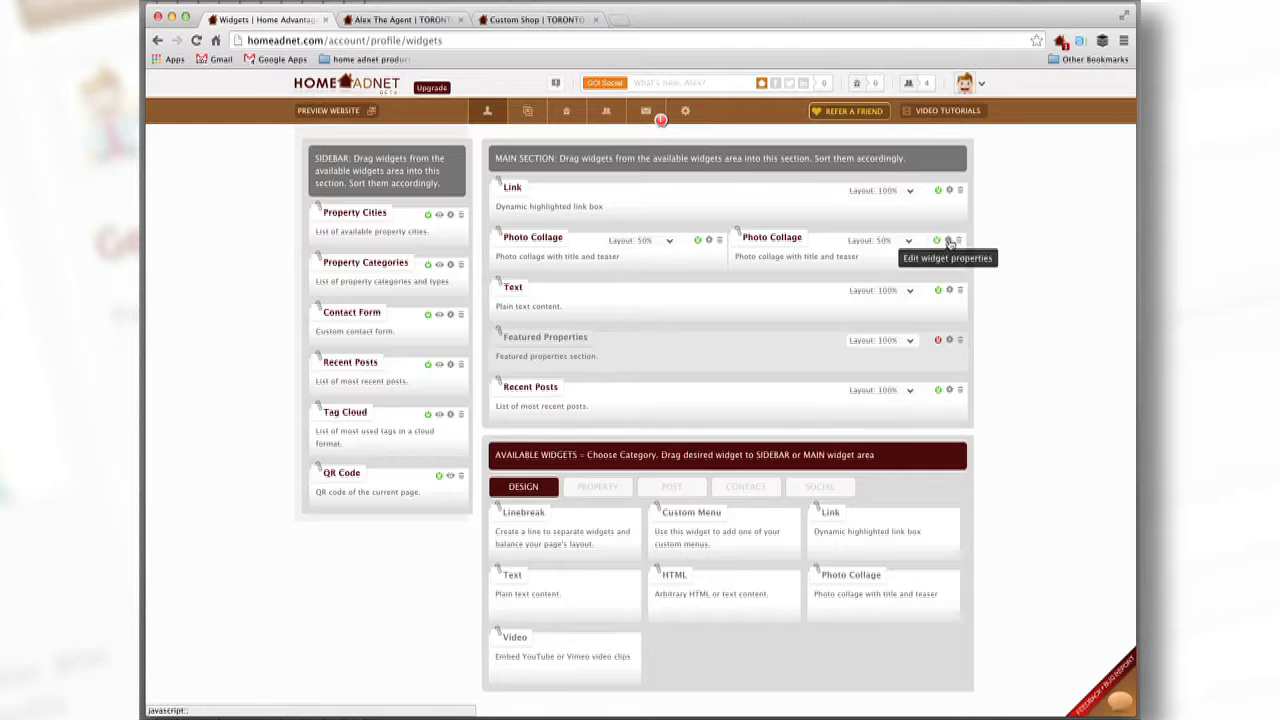
Step: Open the second Photo Collage widget's settings and upload row-house.jpg from the batch2 folder as its photo 1
left_click(950, 241)
left_click(857, 328)
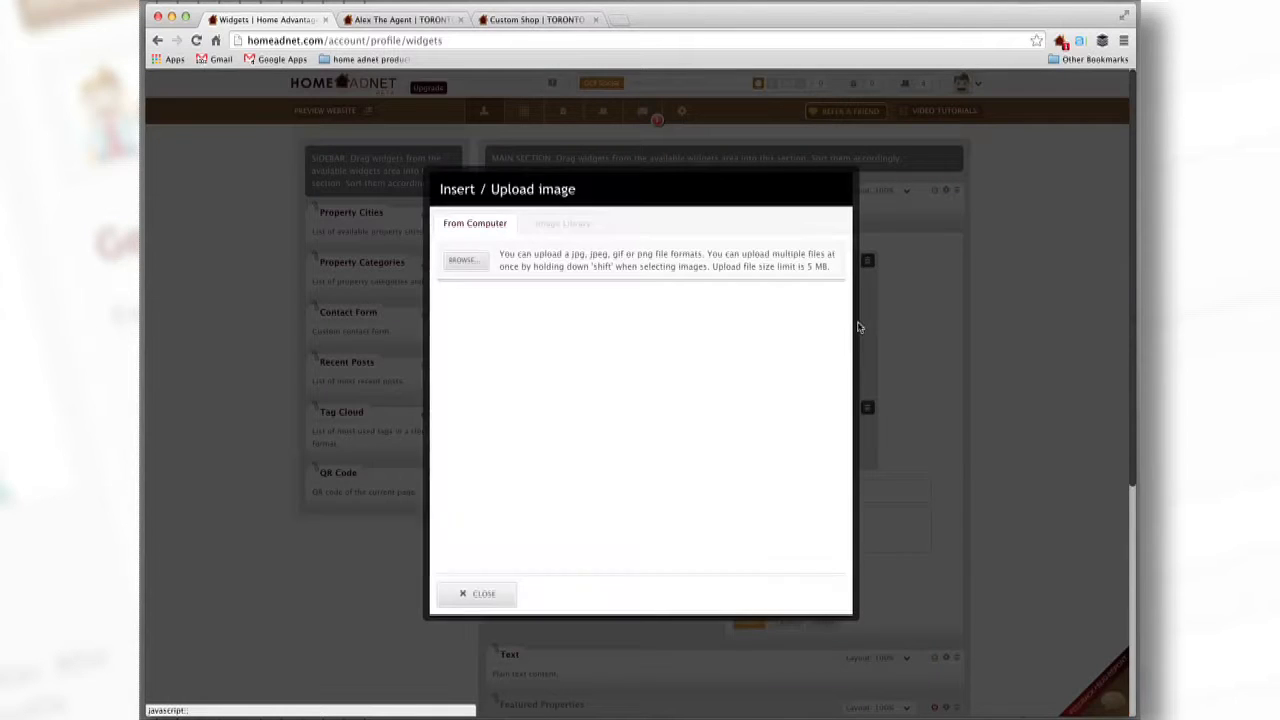
left_click(480, 264)
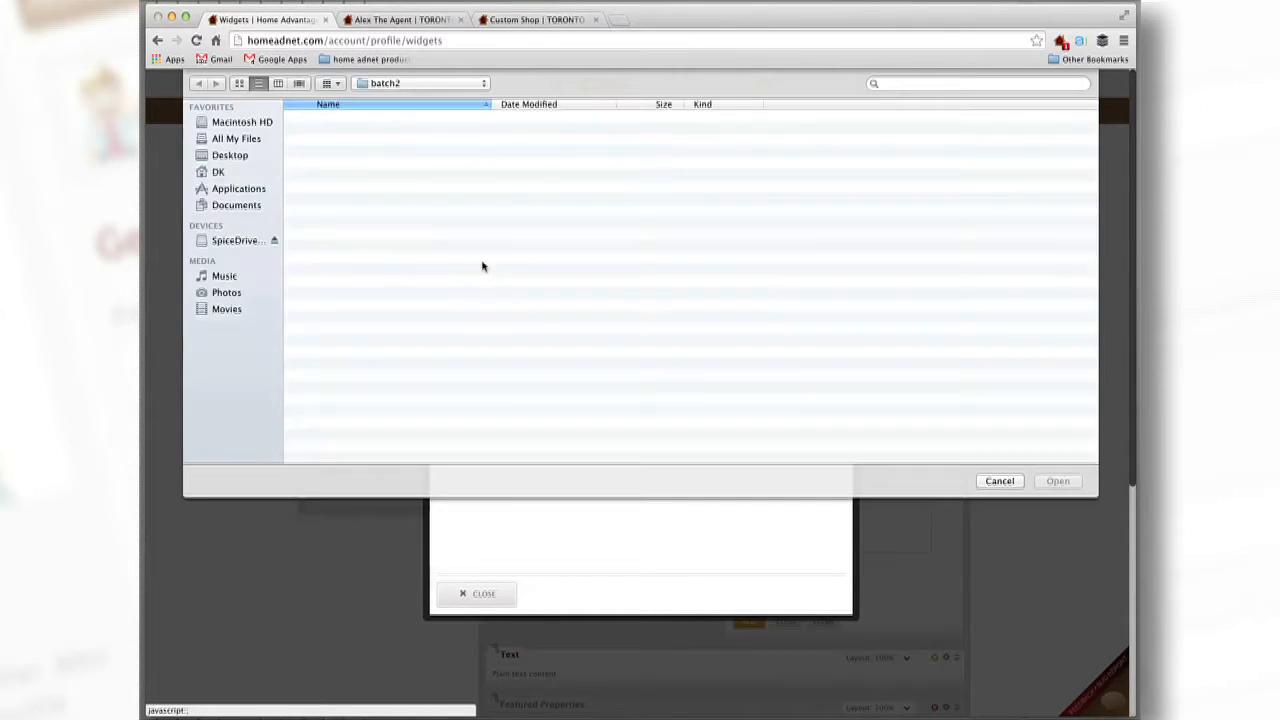
double_click(348, 184)
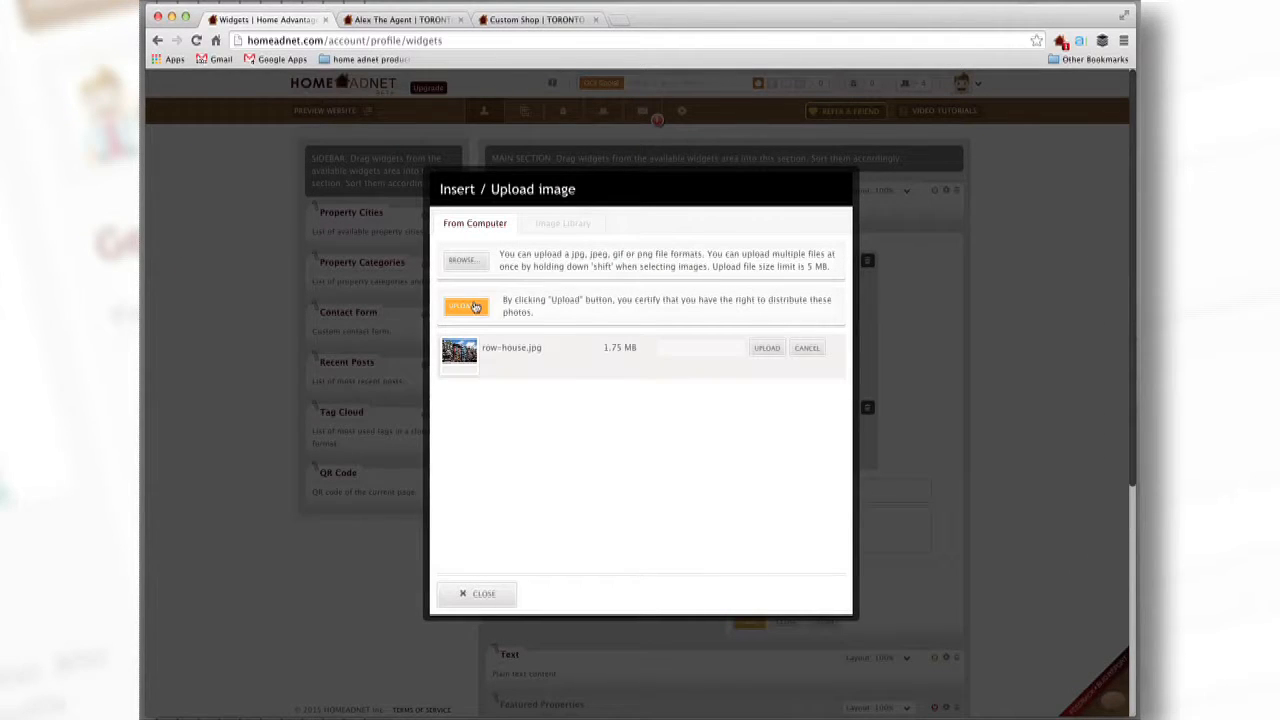
left_click(466, 306)
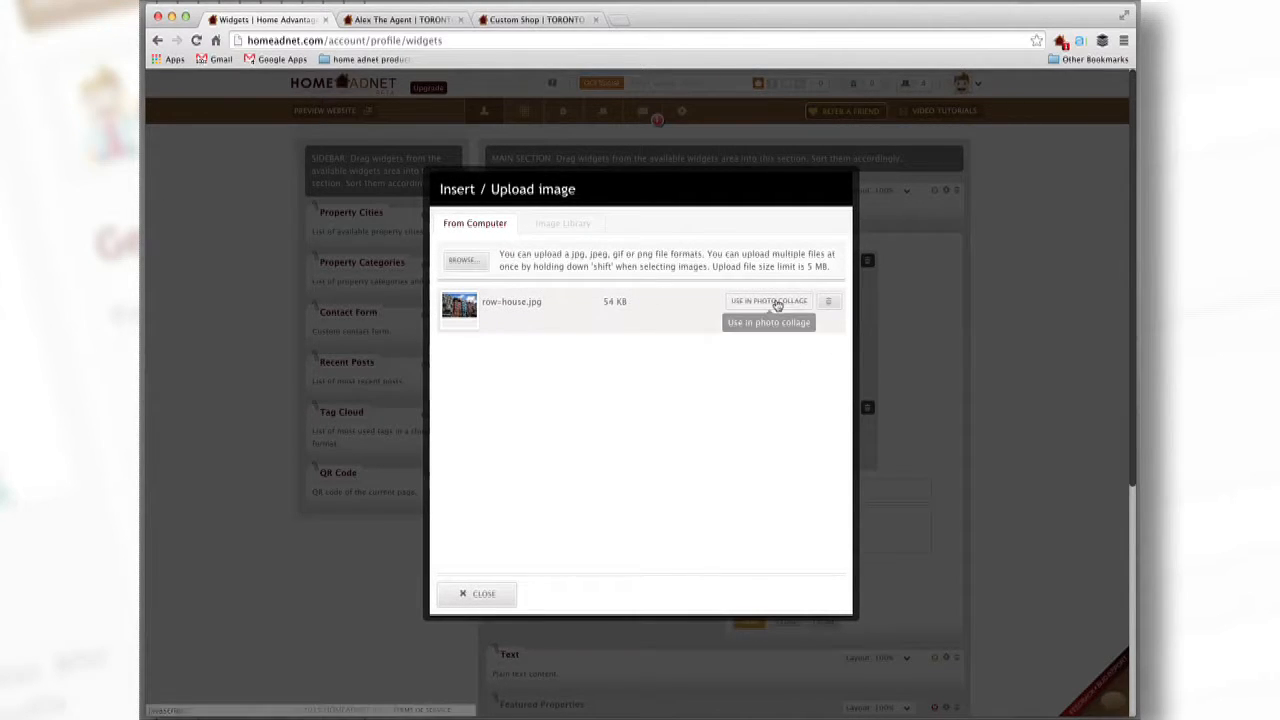
left_click(777, 302)
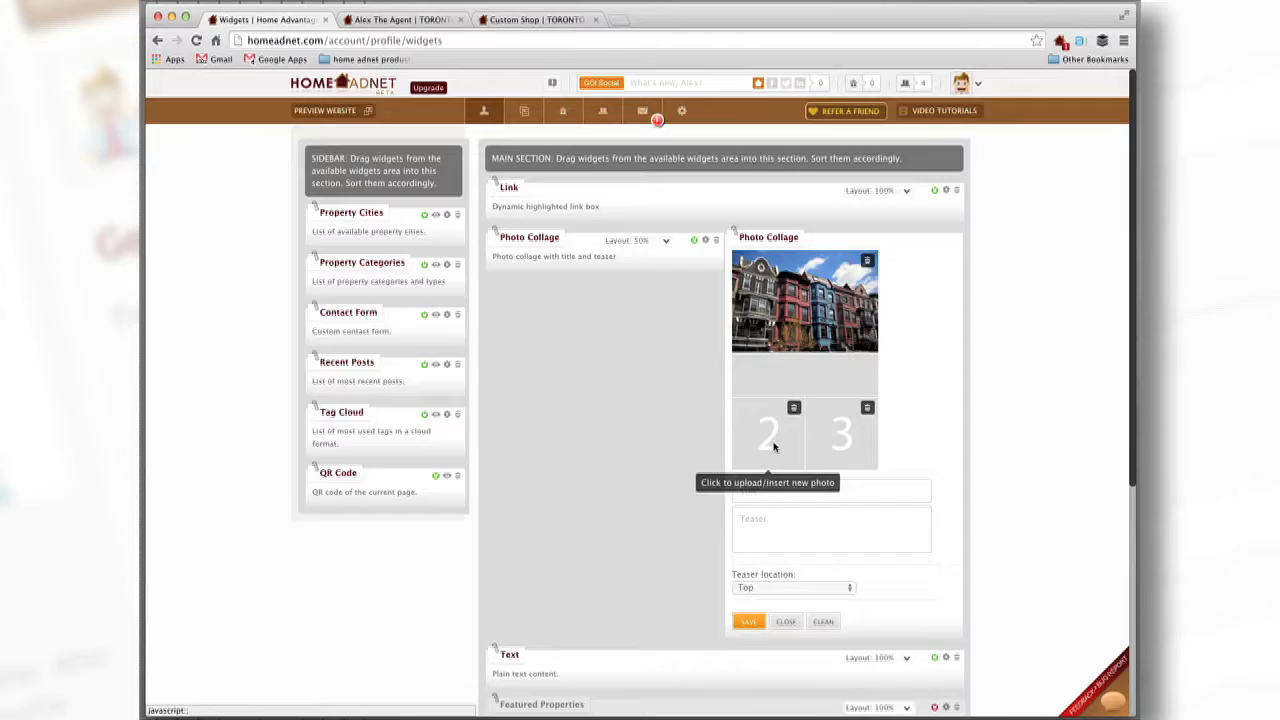
Step: Upload Suburban_tract_house.JPG from the batch2 folder and use it as photo 2 of the second Photo Collage widget
left_click(773, 447)
left_click(458, 260)
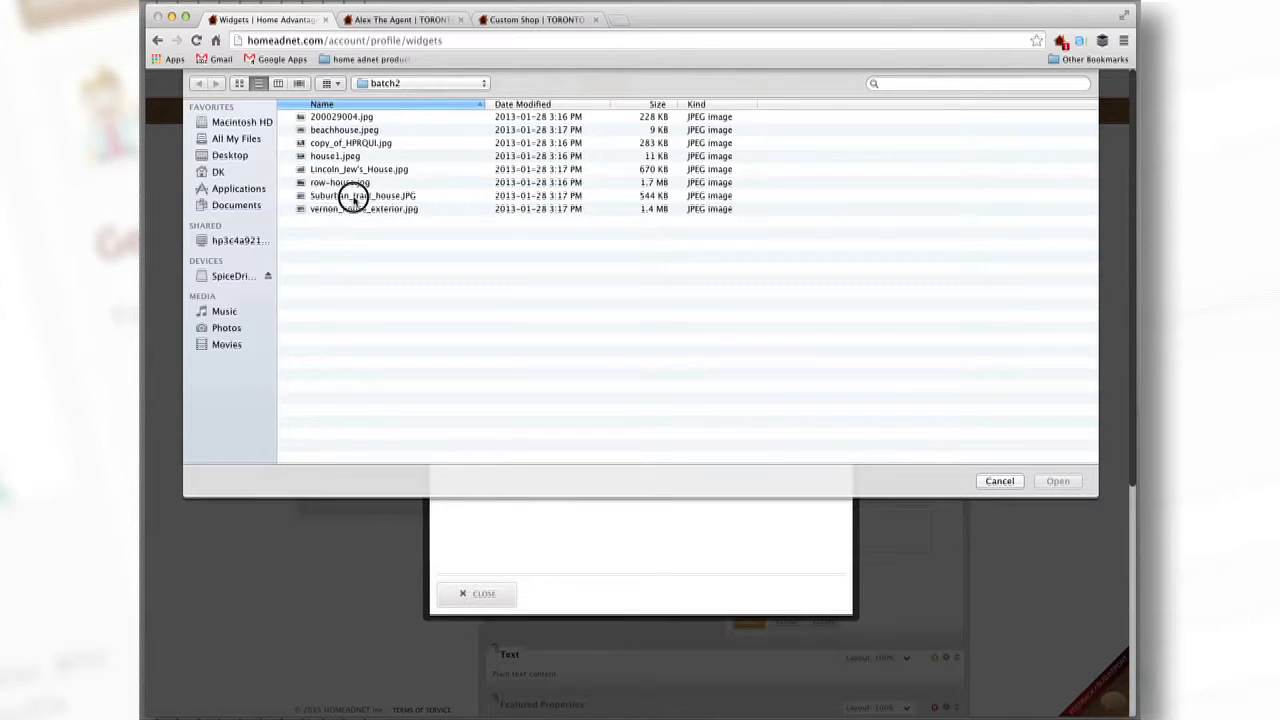
double_click(356, 196)
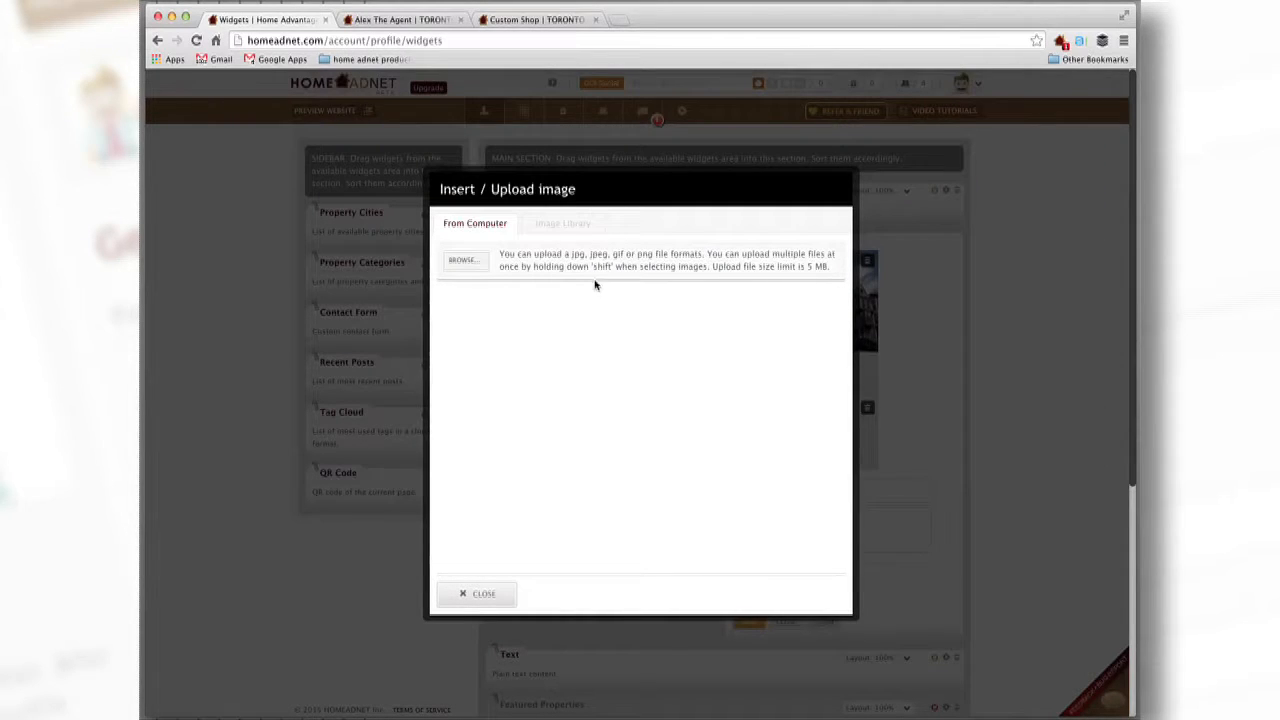
left_click(766, 348)
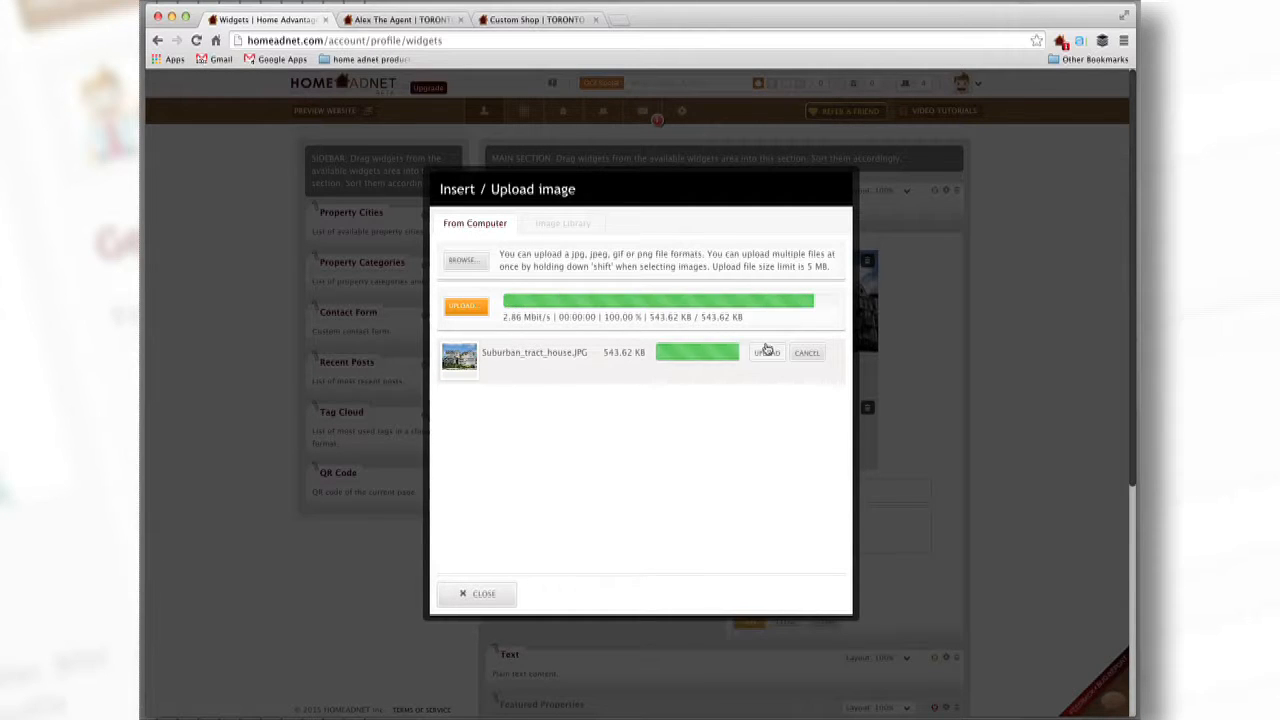
left_click(768, 300)
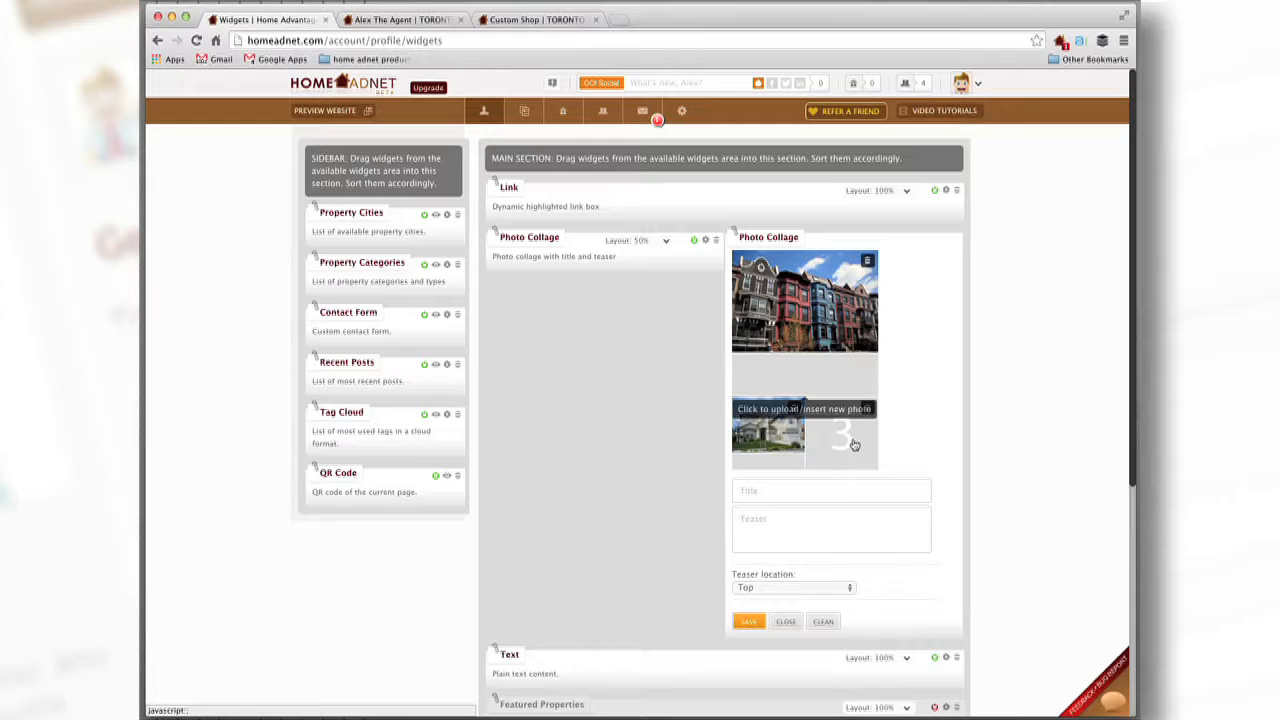
Step: Upload vernon_house_exterior.jpg as photo 3 of the second Photo Collage widget, then save and close its settings
left_click(852, 446)
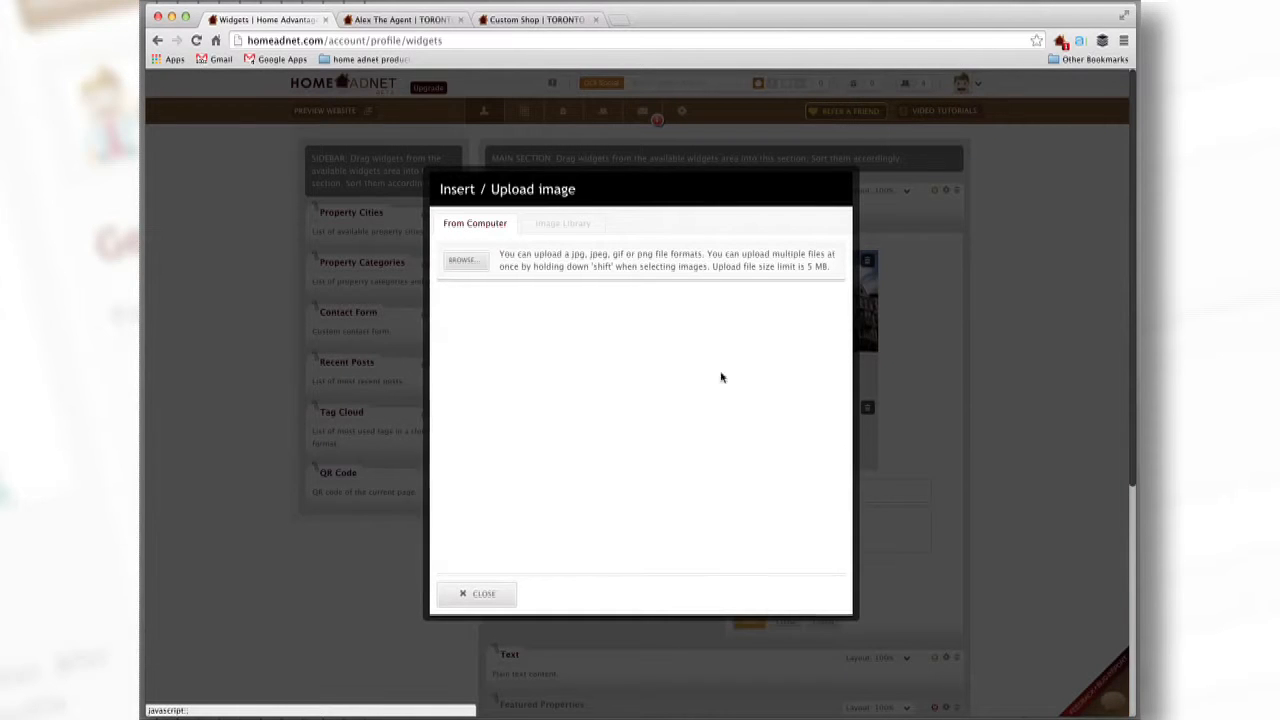
left_click(447, 258)
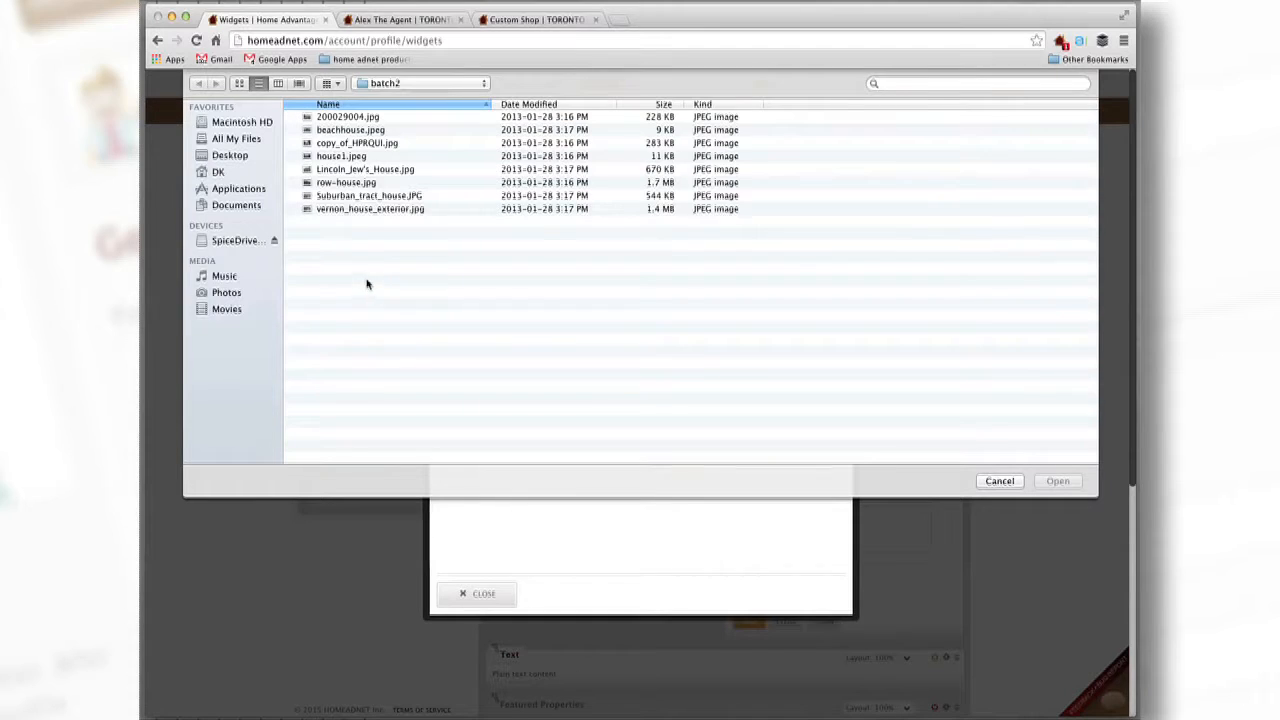
left_click(360, 209)
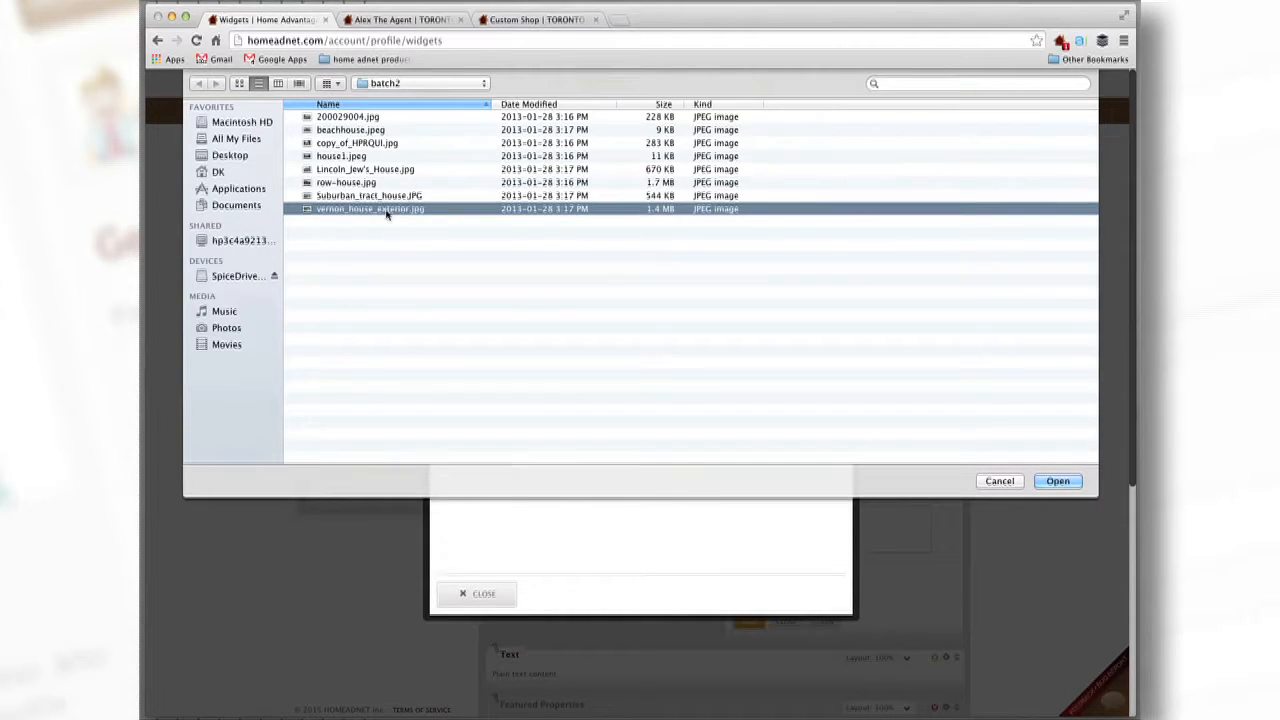
double_click(392, 214)
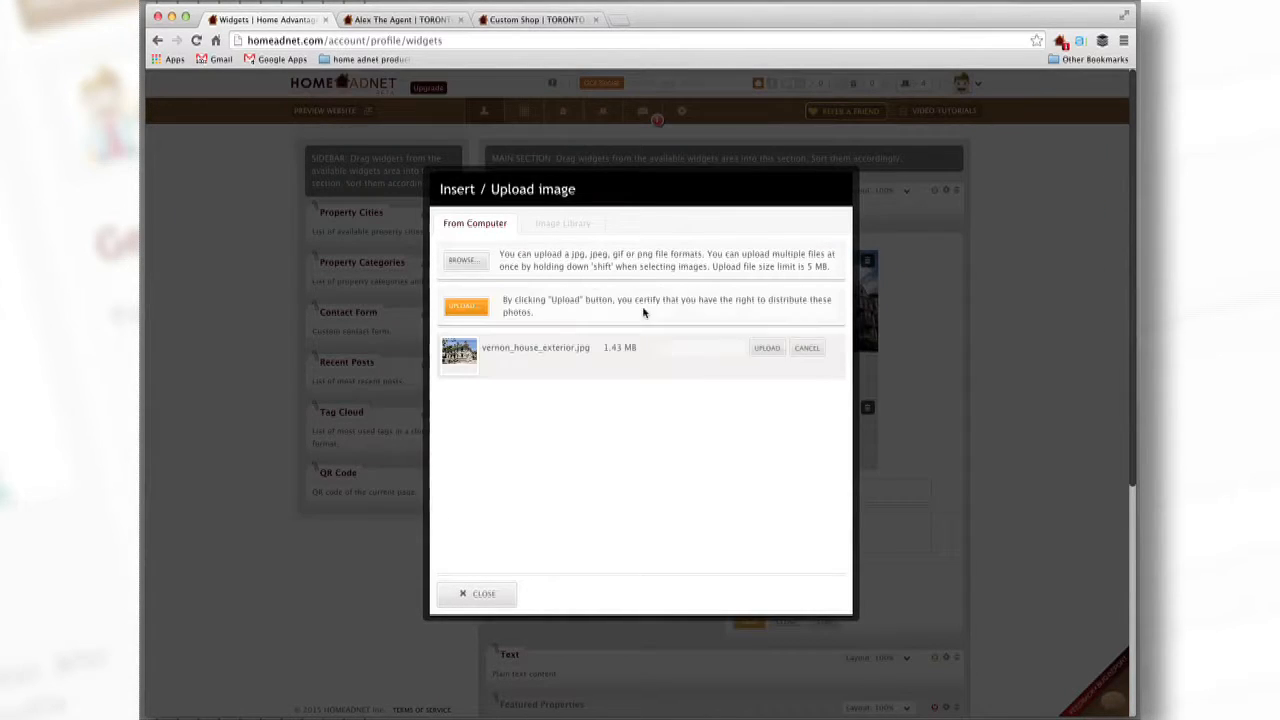
left_click(765, 349)
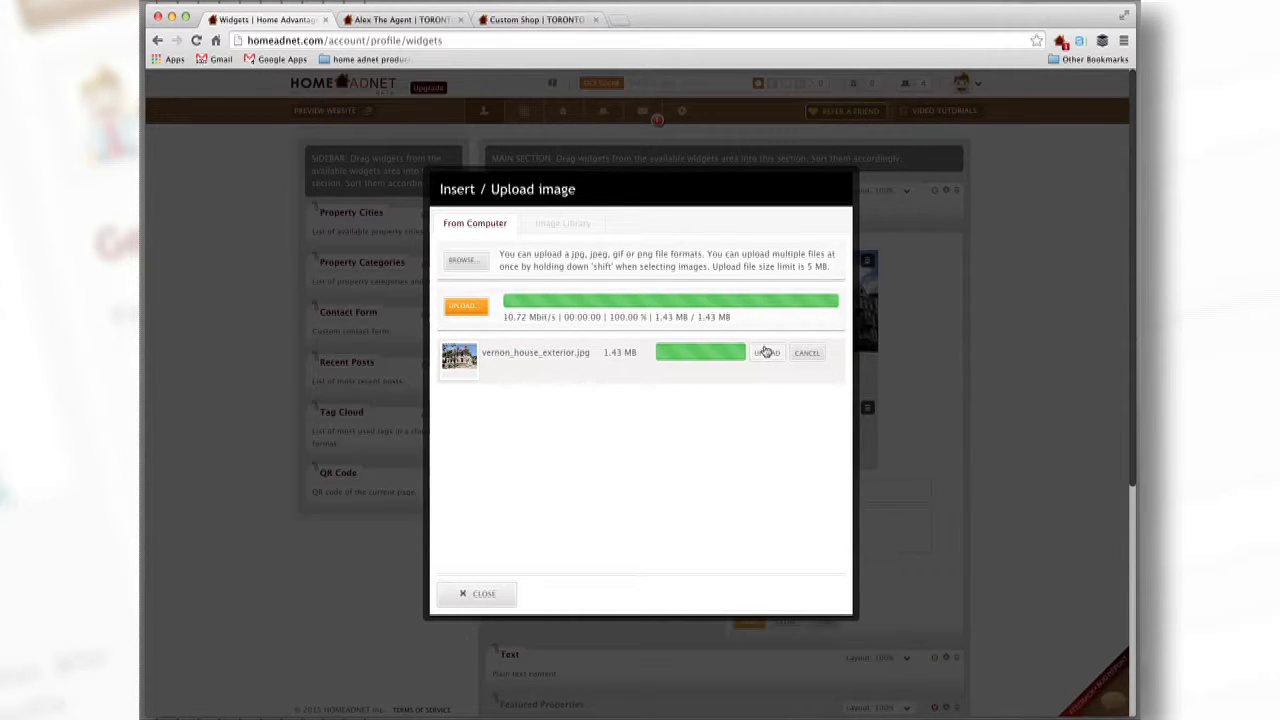
left_click(784, 302)
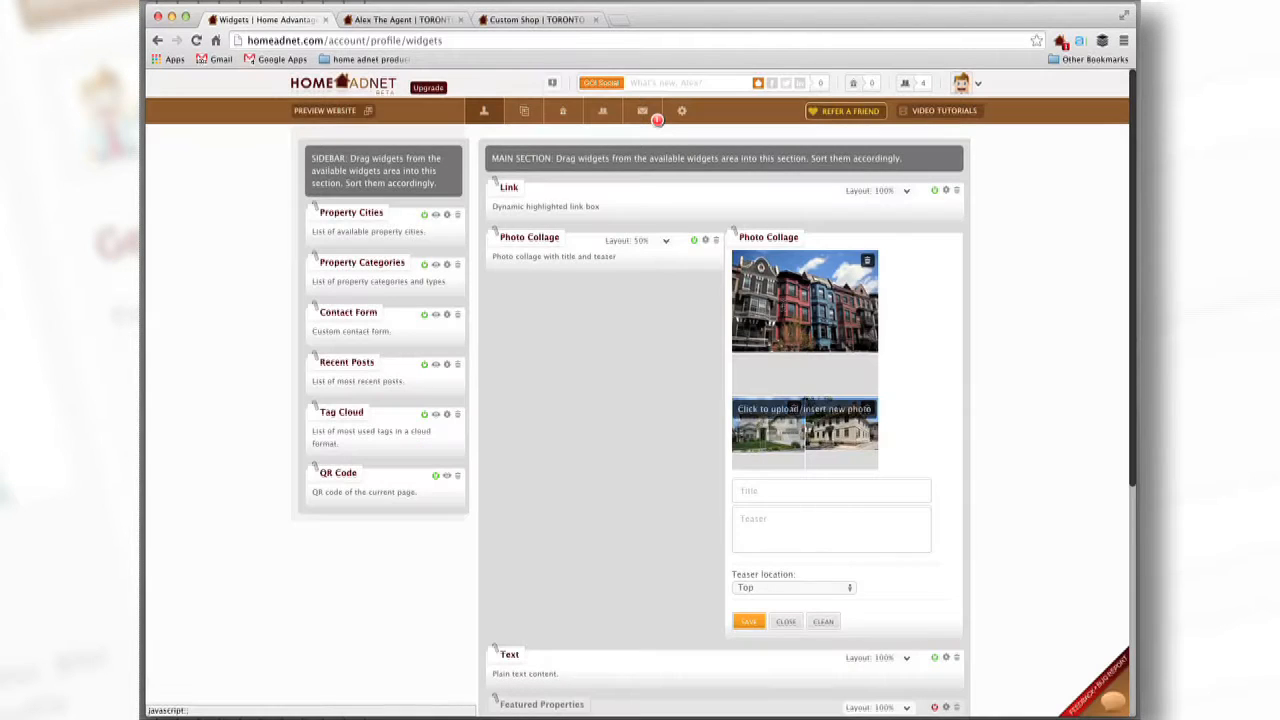
left_click(752, 622)
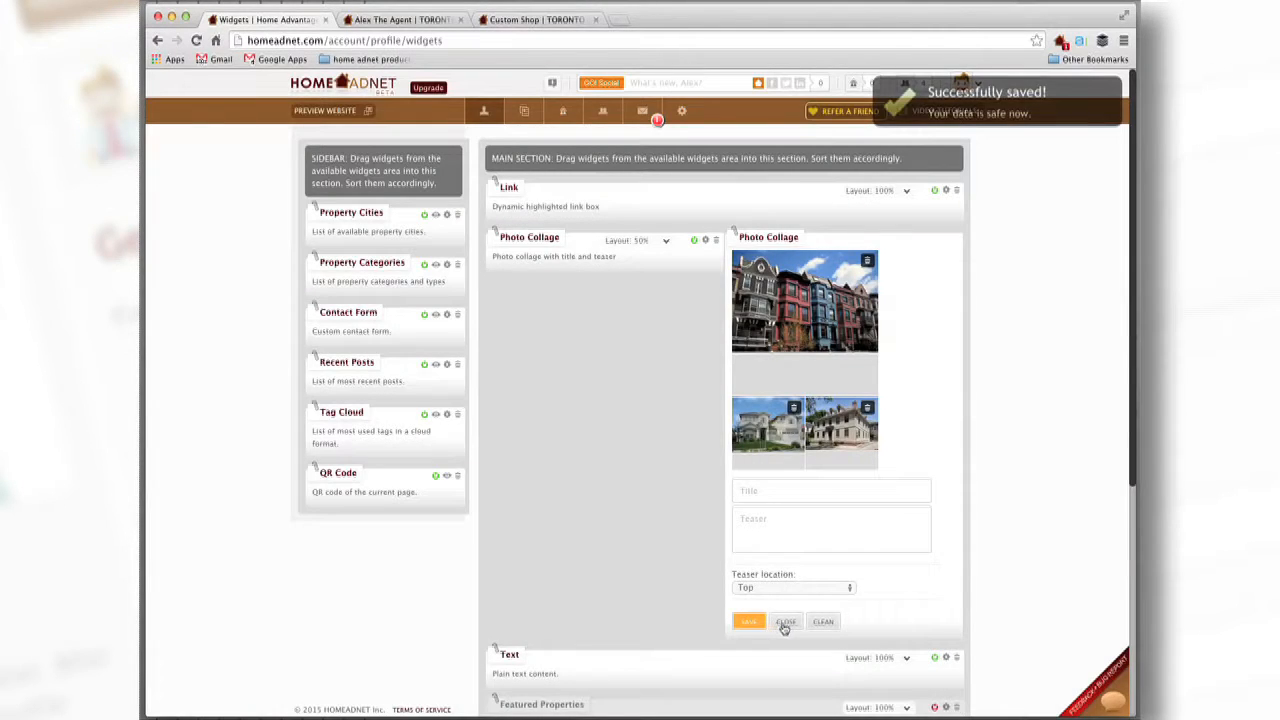
left_click(786, 622)
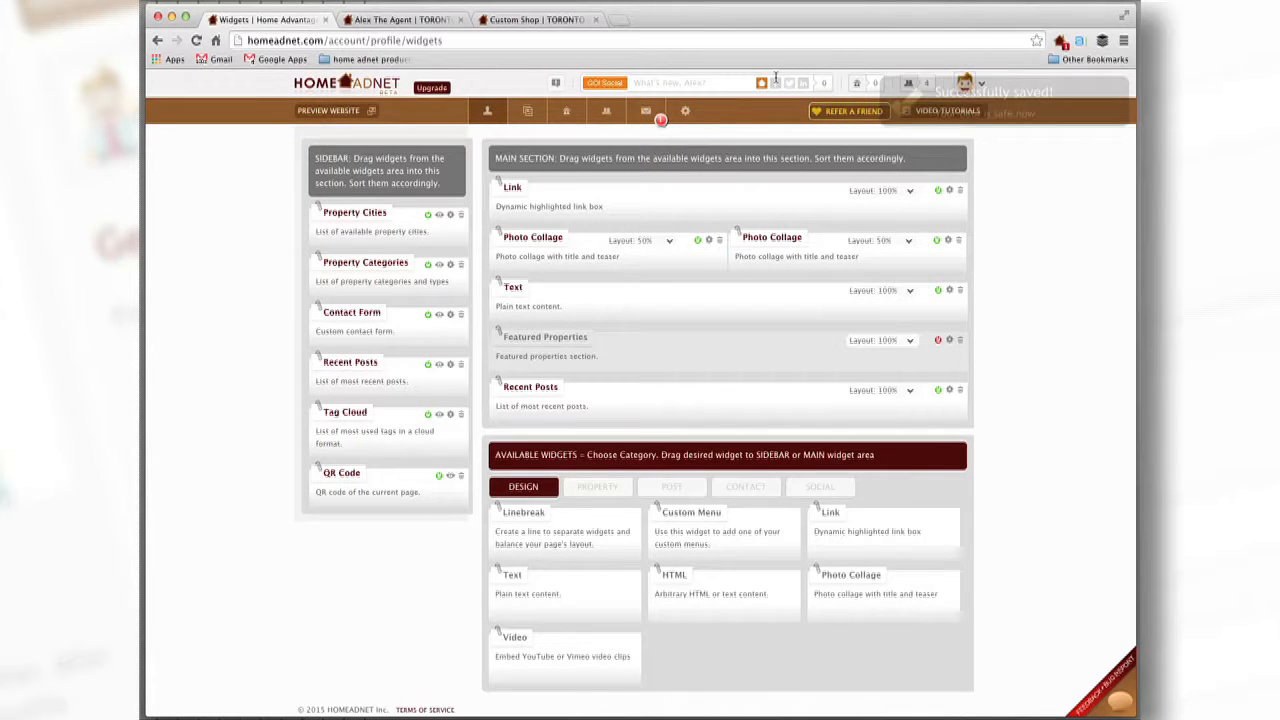
Step: Refresh the public website preview and check the two photo collages below the link box
left_click(424, 20)
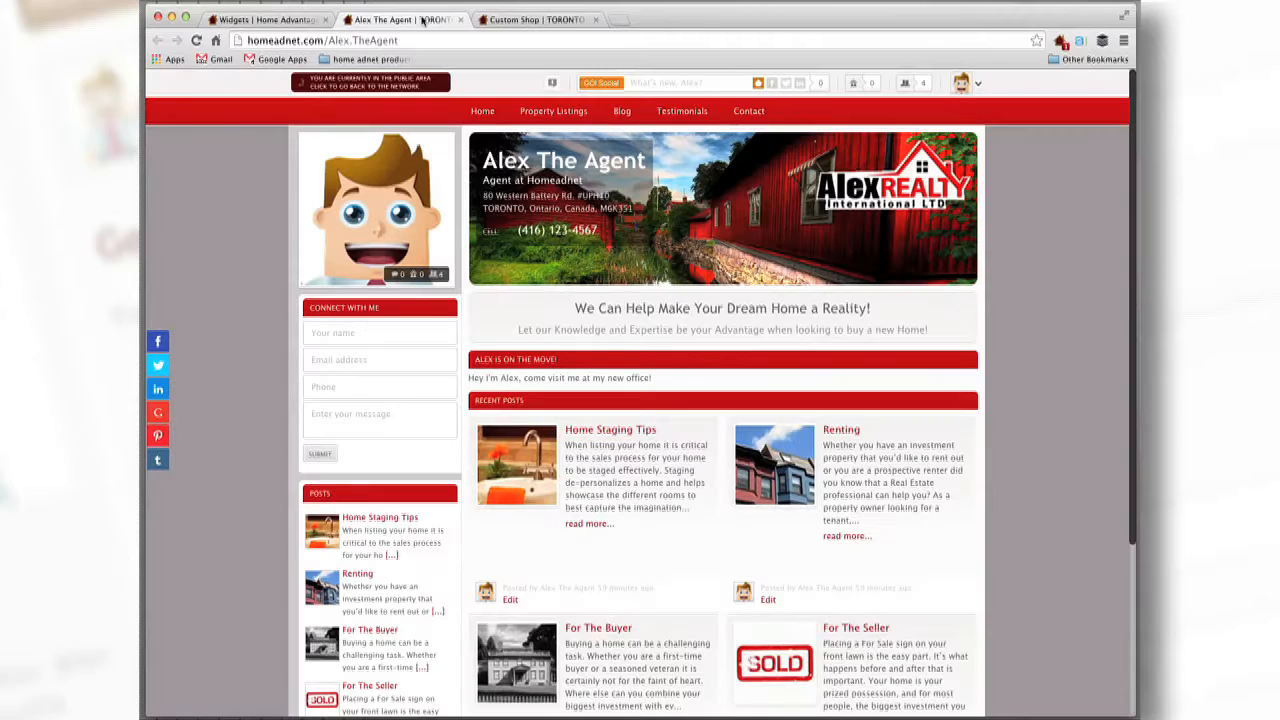
left_click(197, 40)
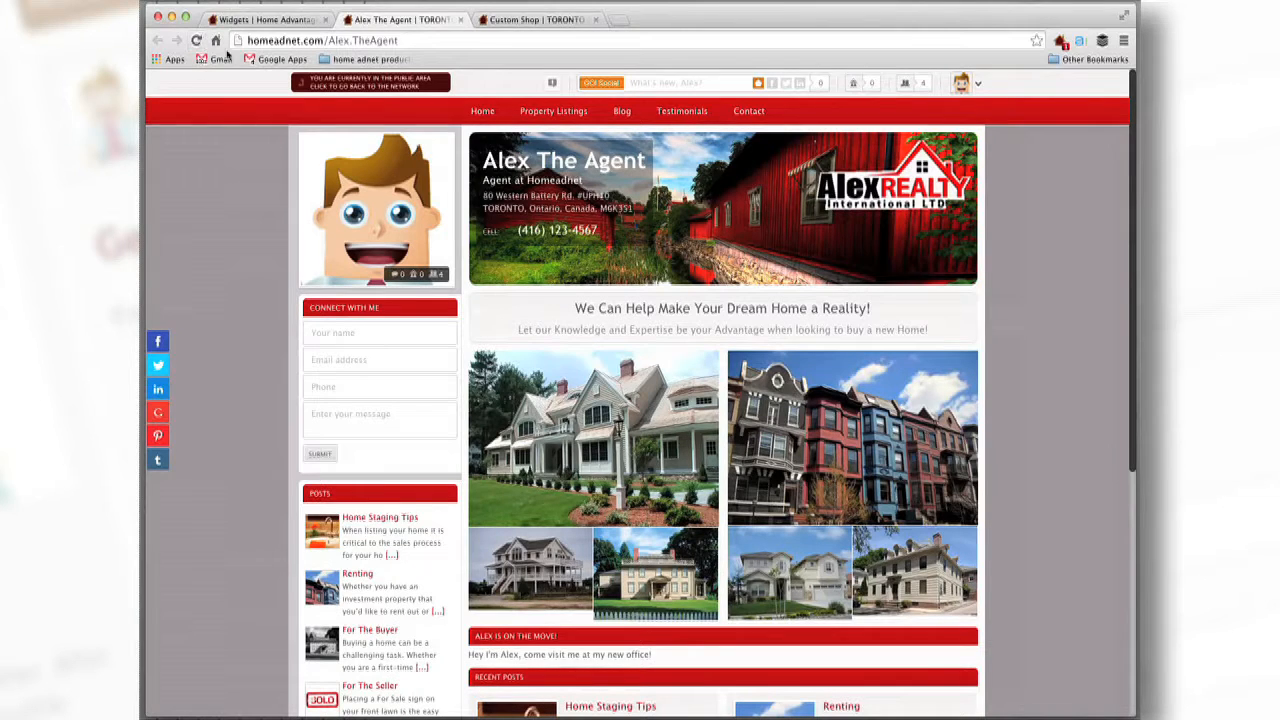
left_click_drag(1133, 181, 1132, 209)
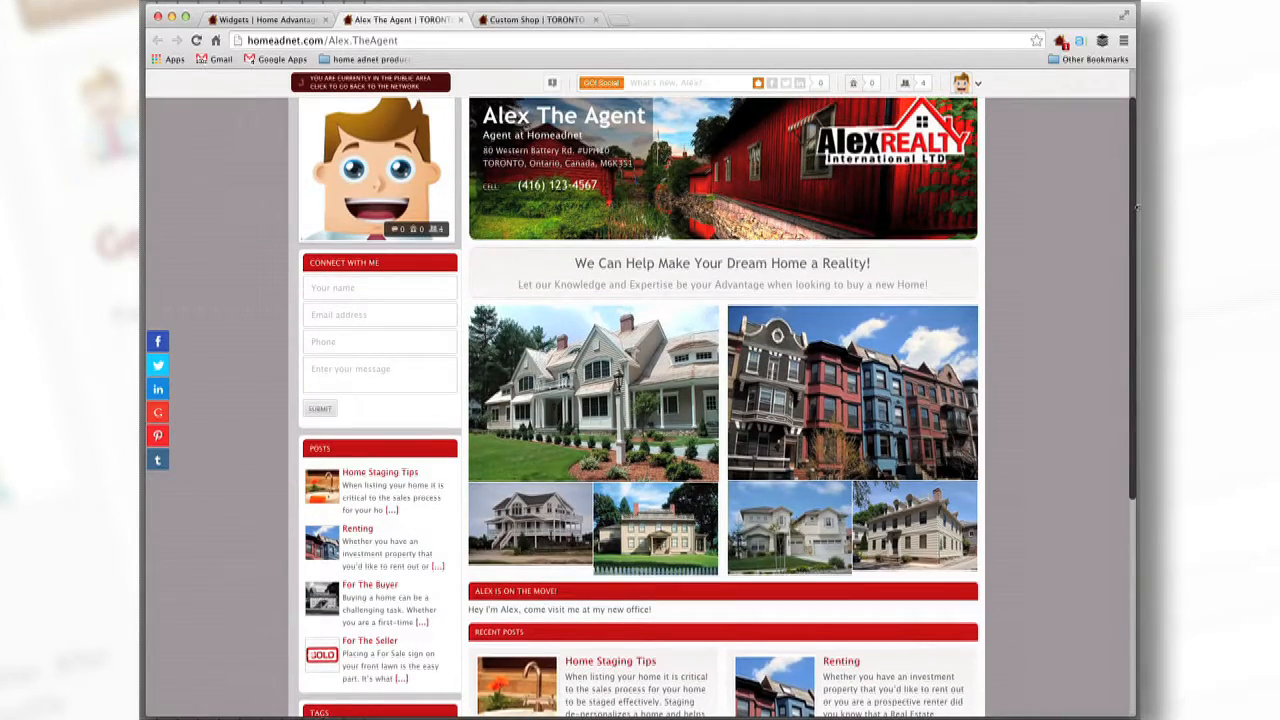
mouse_move(784, 340)
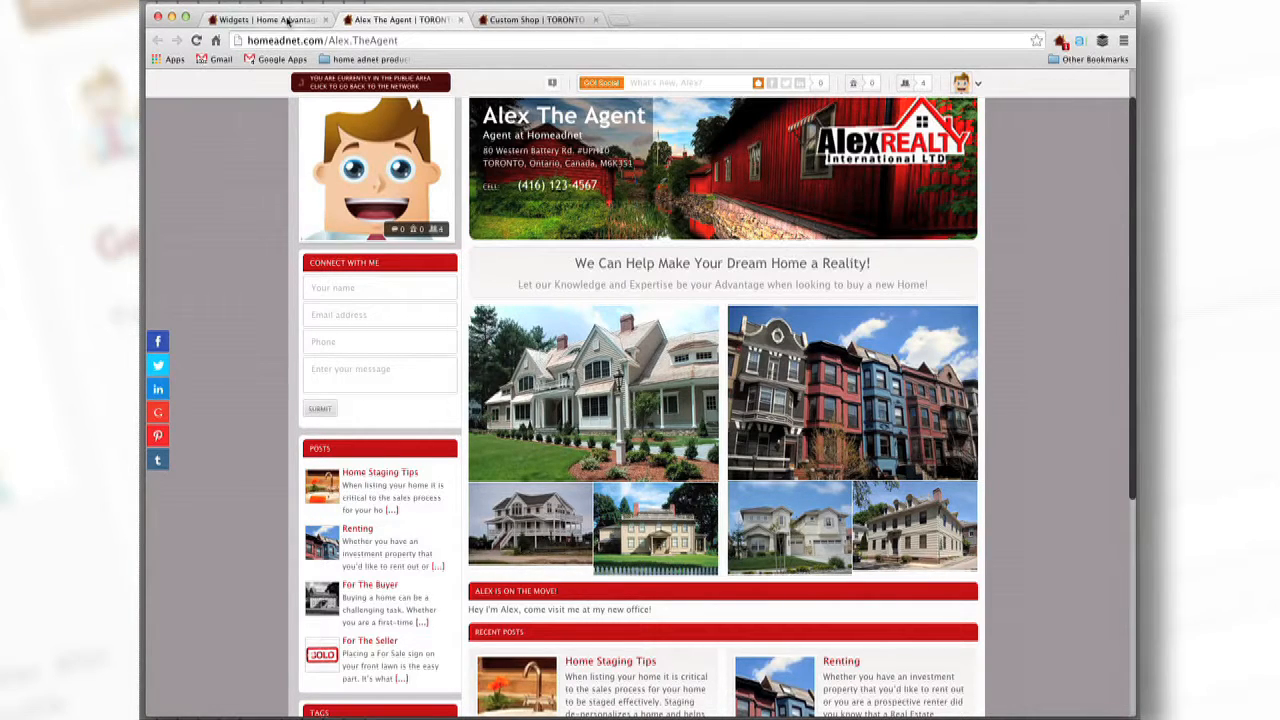
Step: Give the first Photo Collage widget the title "West End Property Specialist", then save and close its settings
left_click(288, 20)
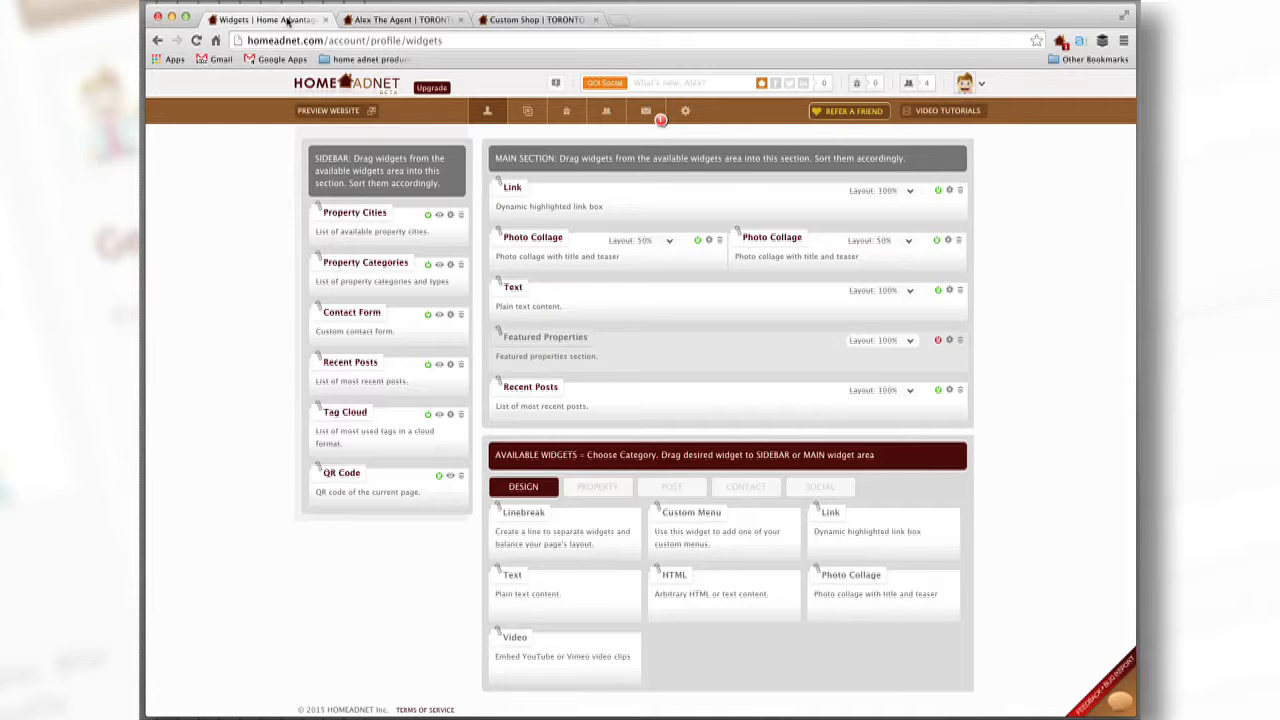
left_click(709, 243)
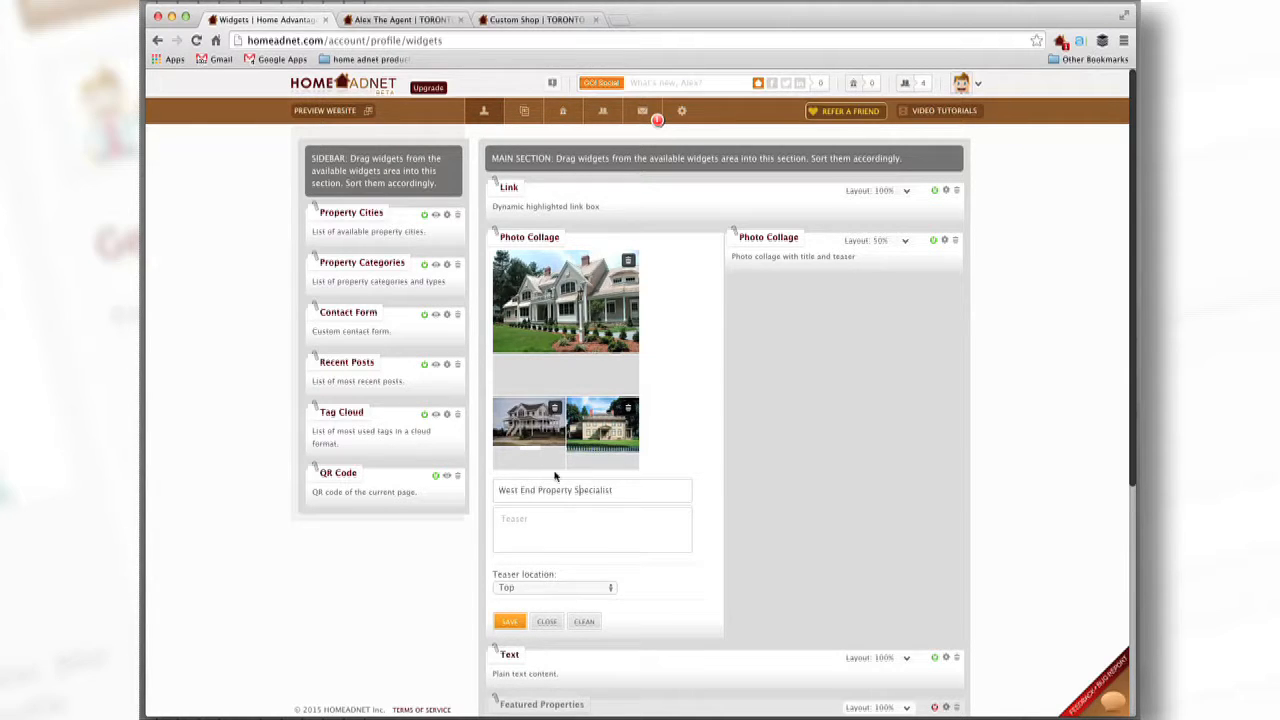
left_click(512, 622)
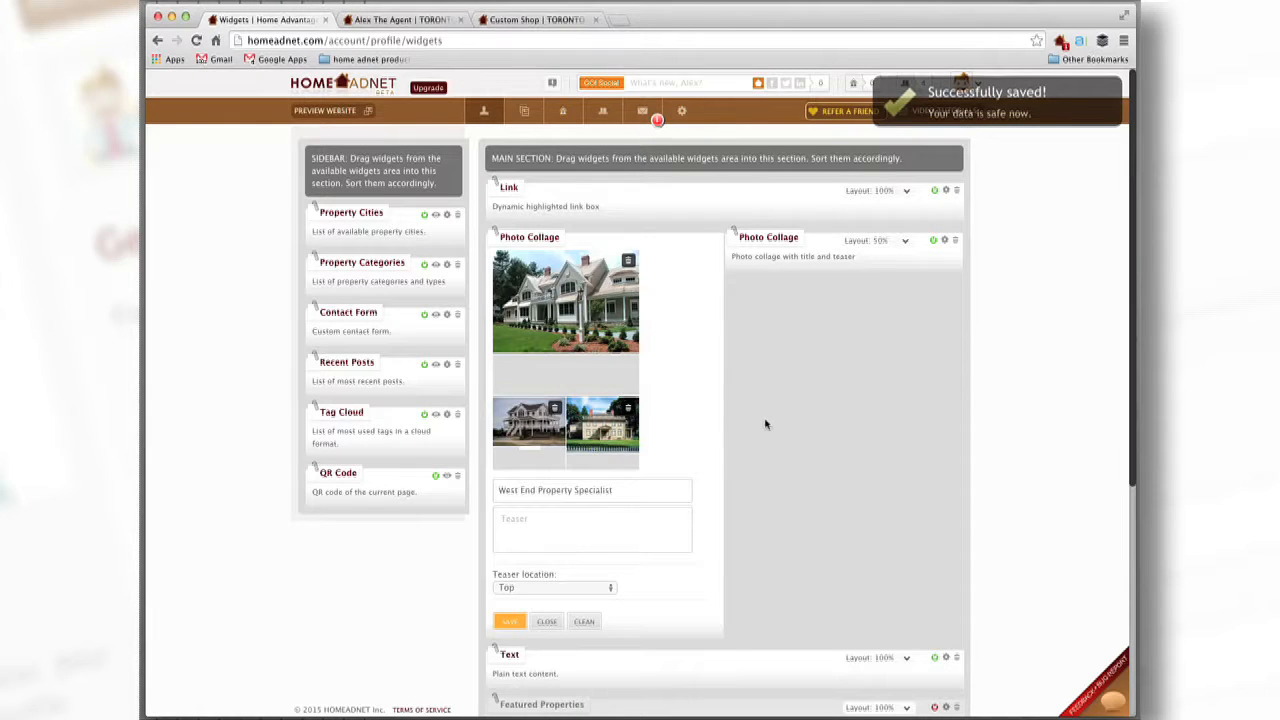
left_click(557, 622)
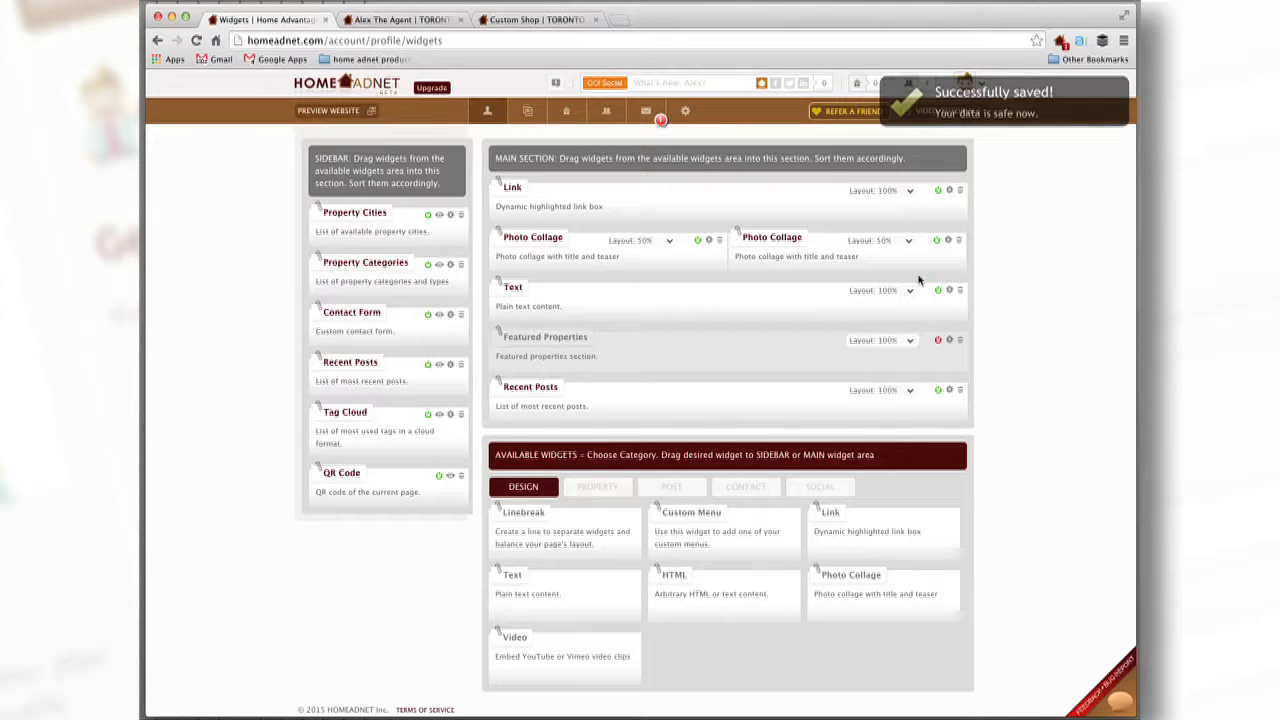
Step: Give the second Photo Collage widget the title "Real Estate Expert", then save and close its settings
left_click(949, 243)
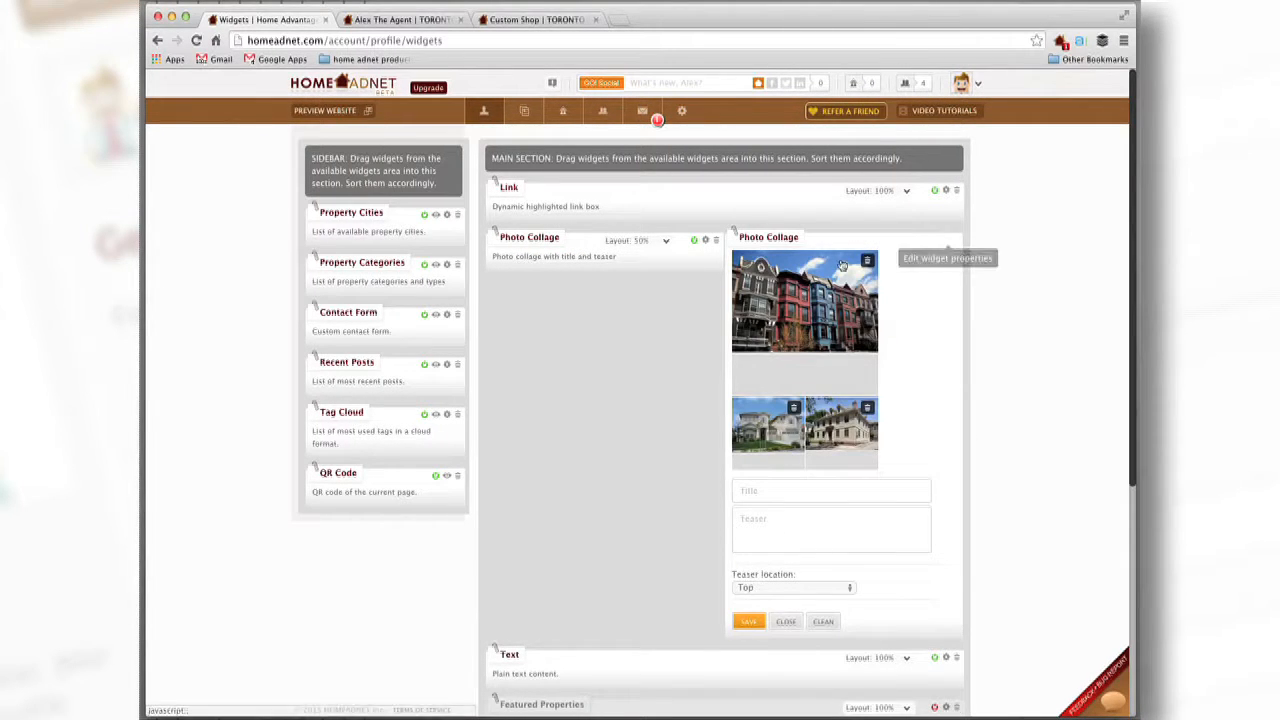
left_click(797, 492)
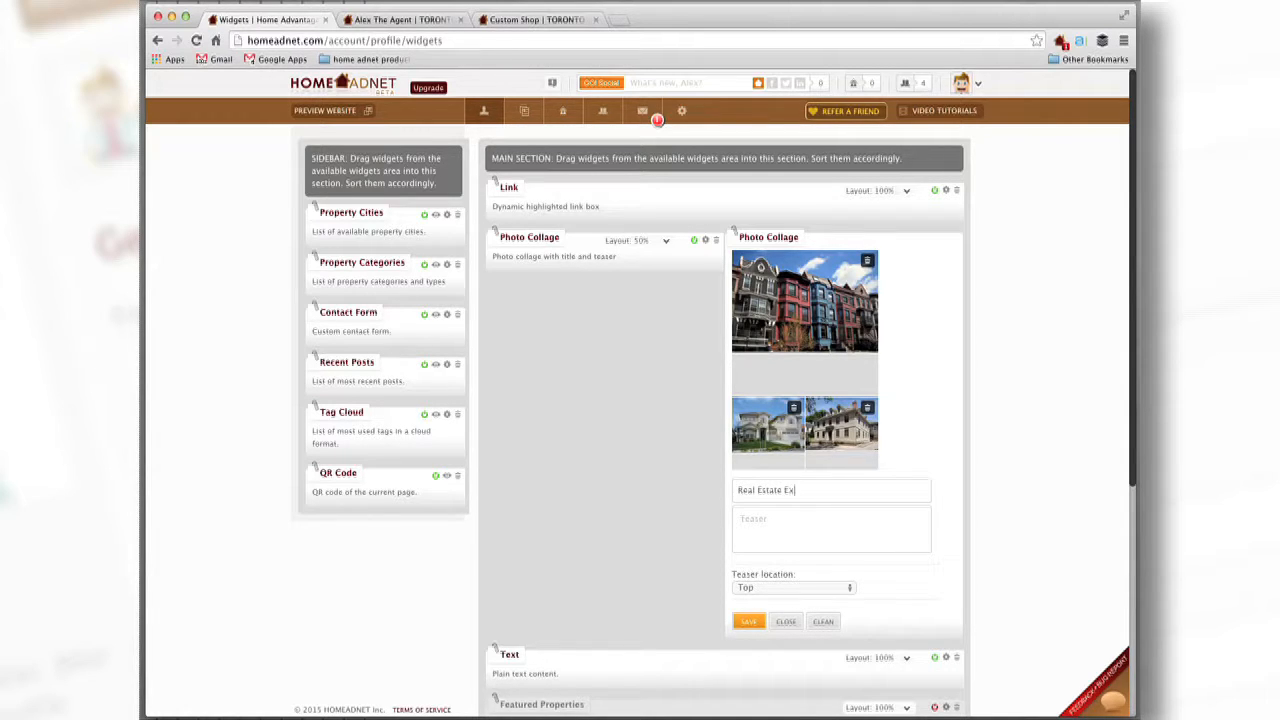
left_click(757, 624)
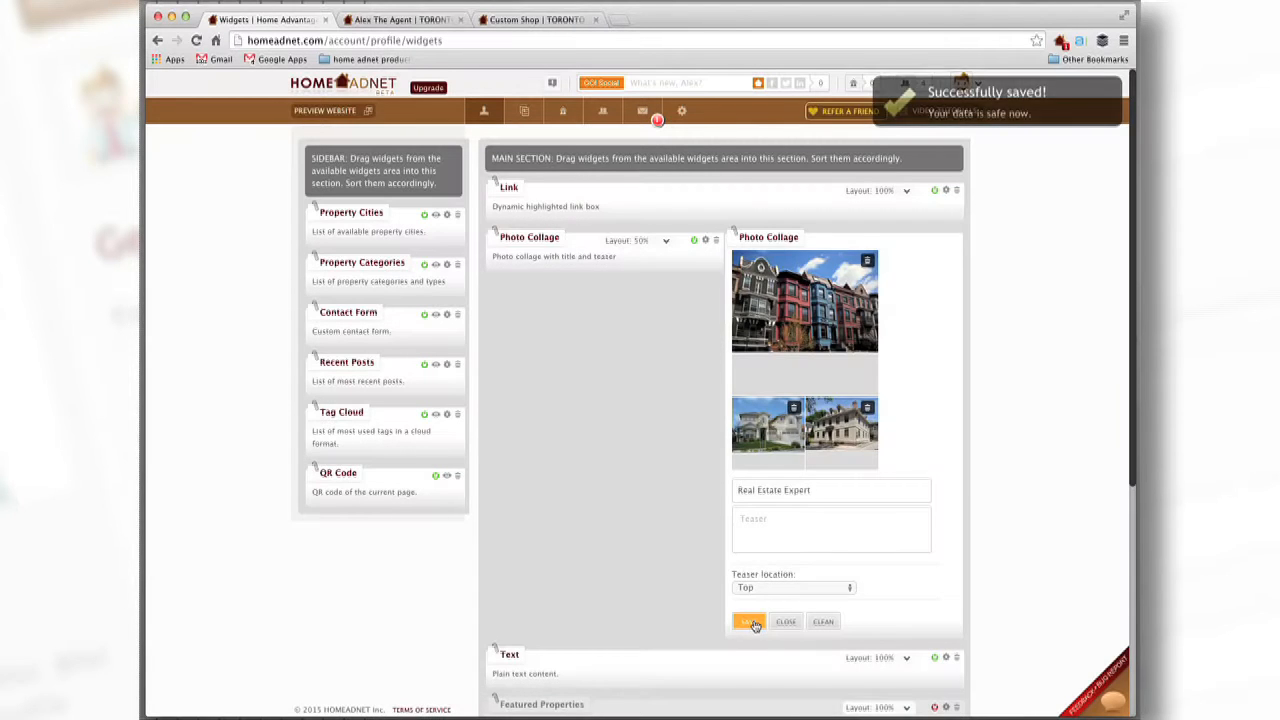
left_click(787, 623)
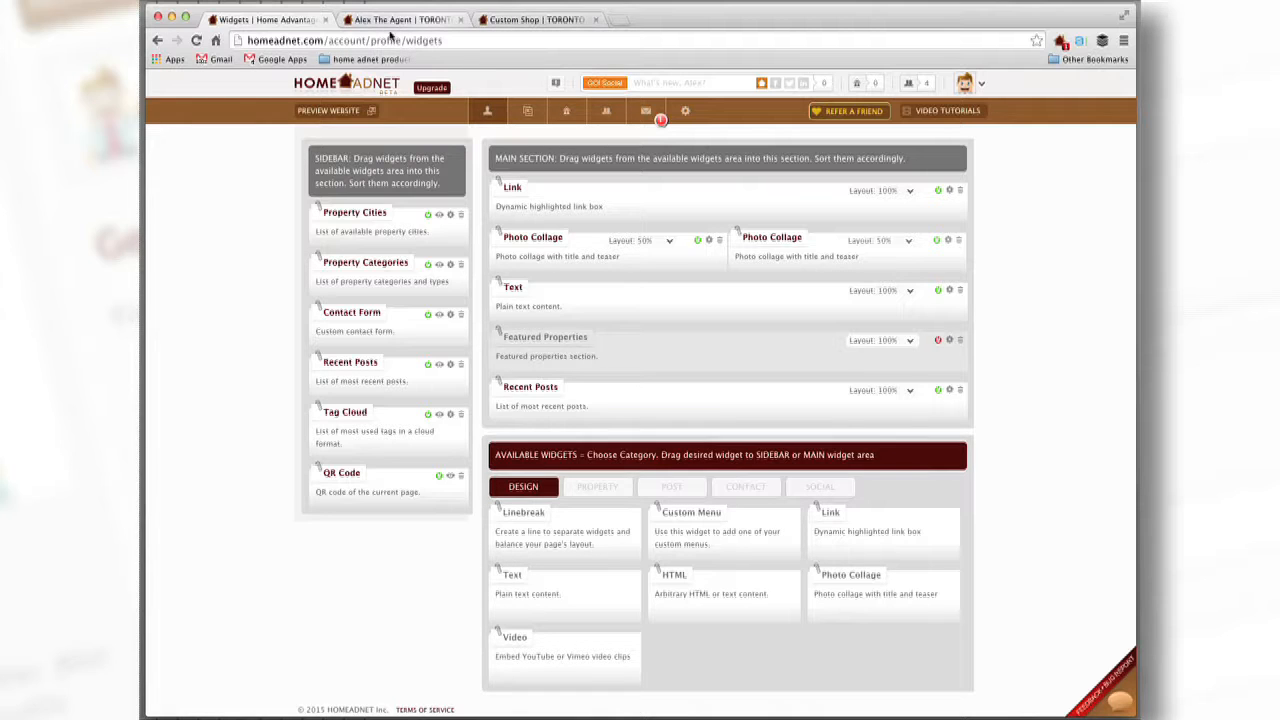
Step: Refresh the public website preview and check the titles above the two photo collages
left_click(390, 22)
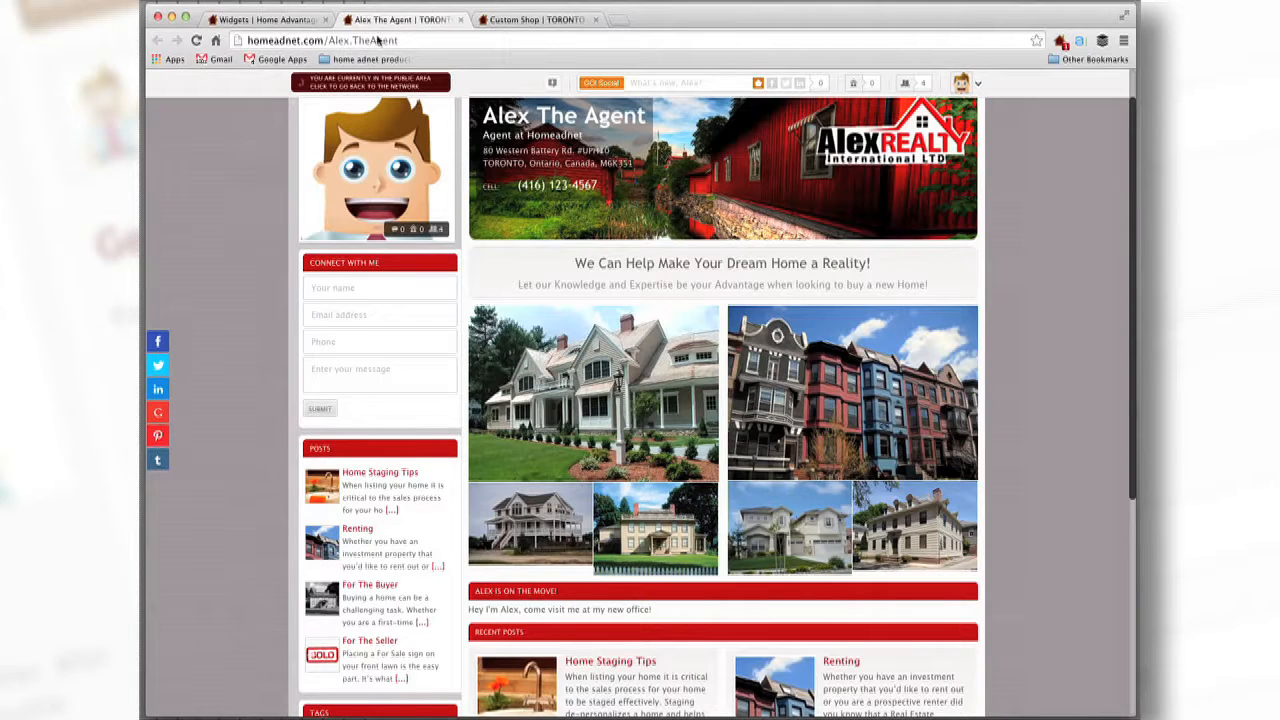
left_click(197, 41)
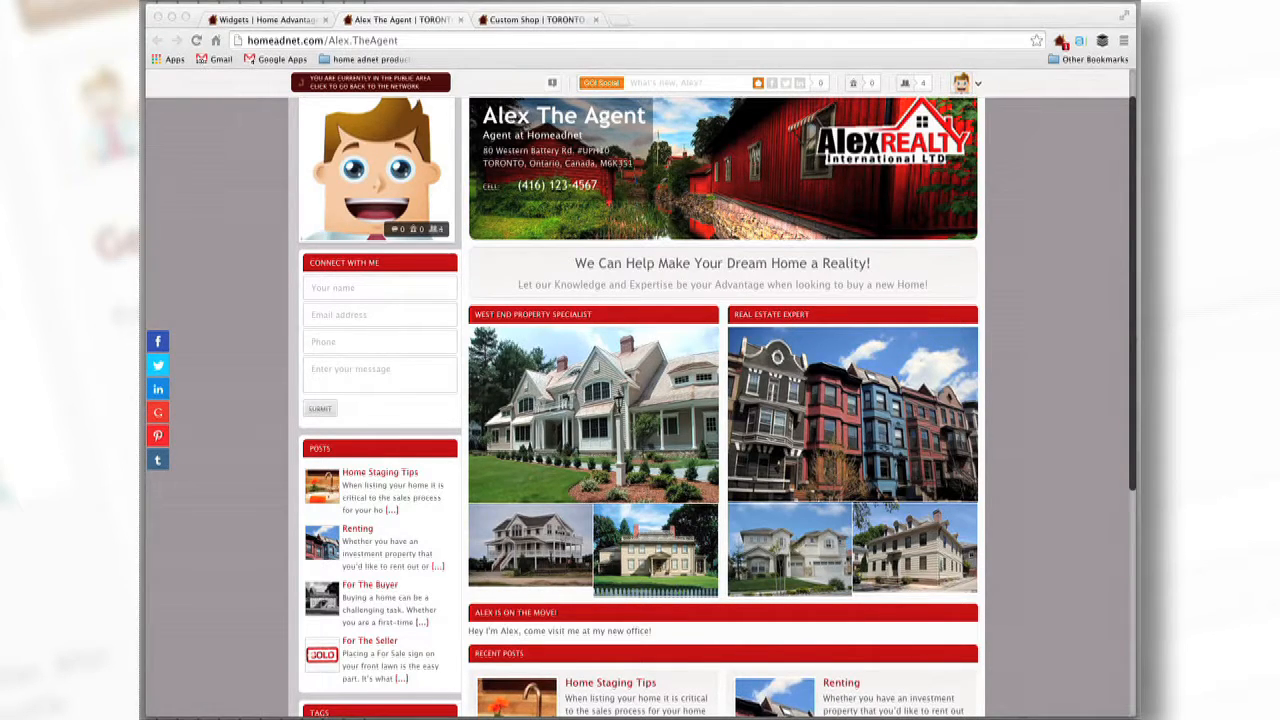
Step: Open the public website template page from the profile and compare the available templates with the current public website
left_click(259, 21)
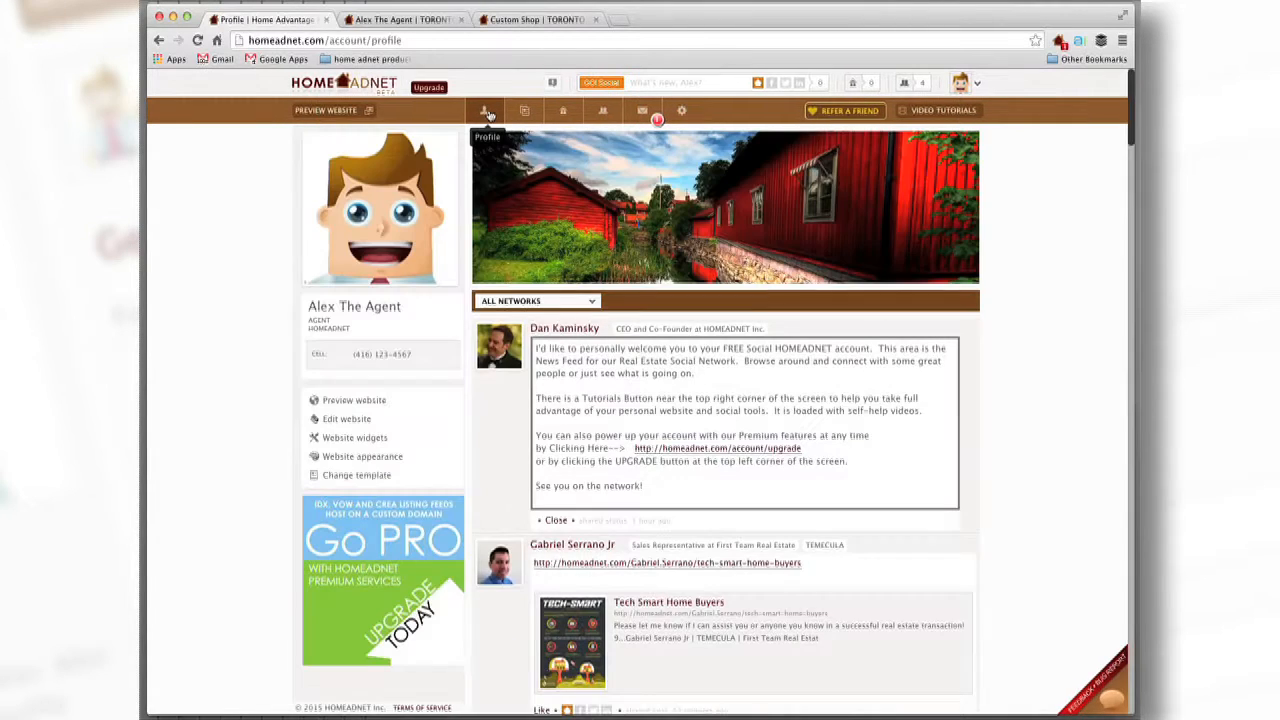
left_click(377, 479)
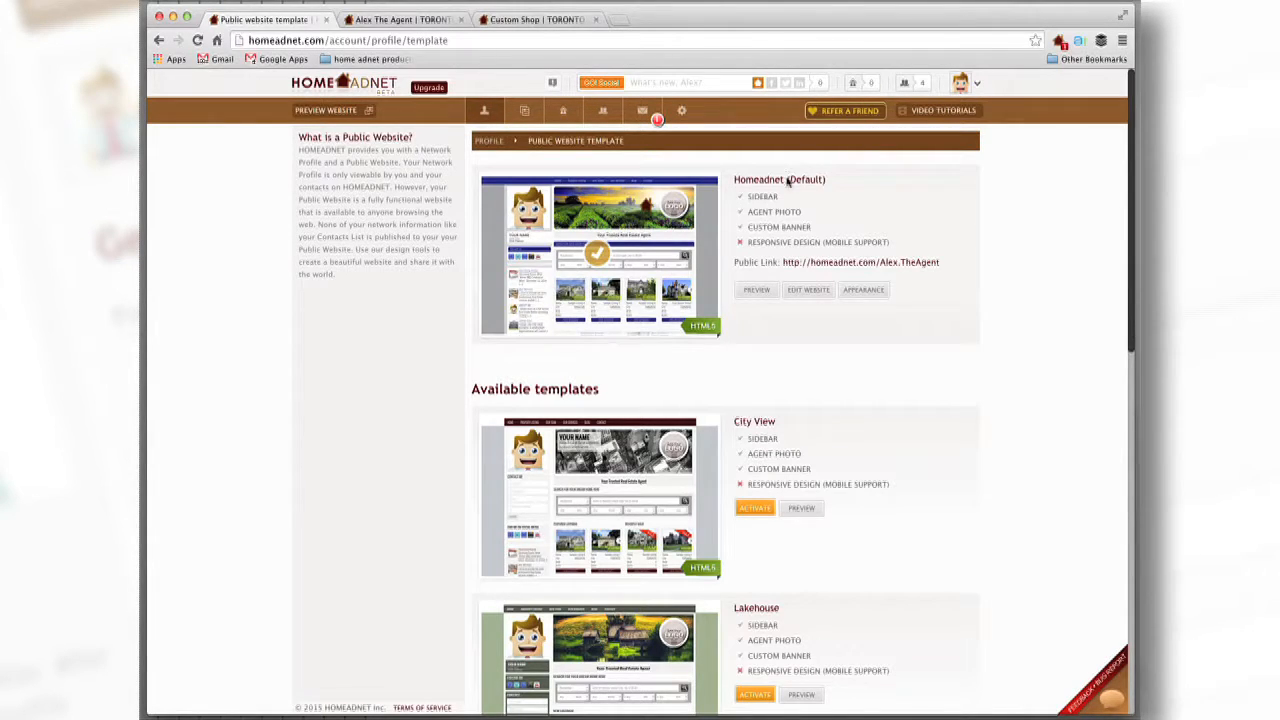
left_click_drag(1132, 184, 1136, 290)
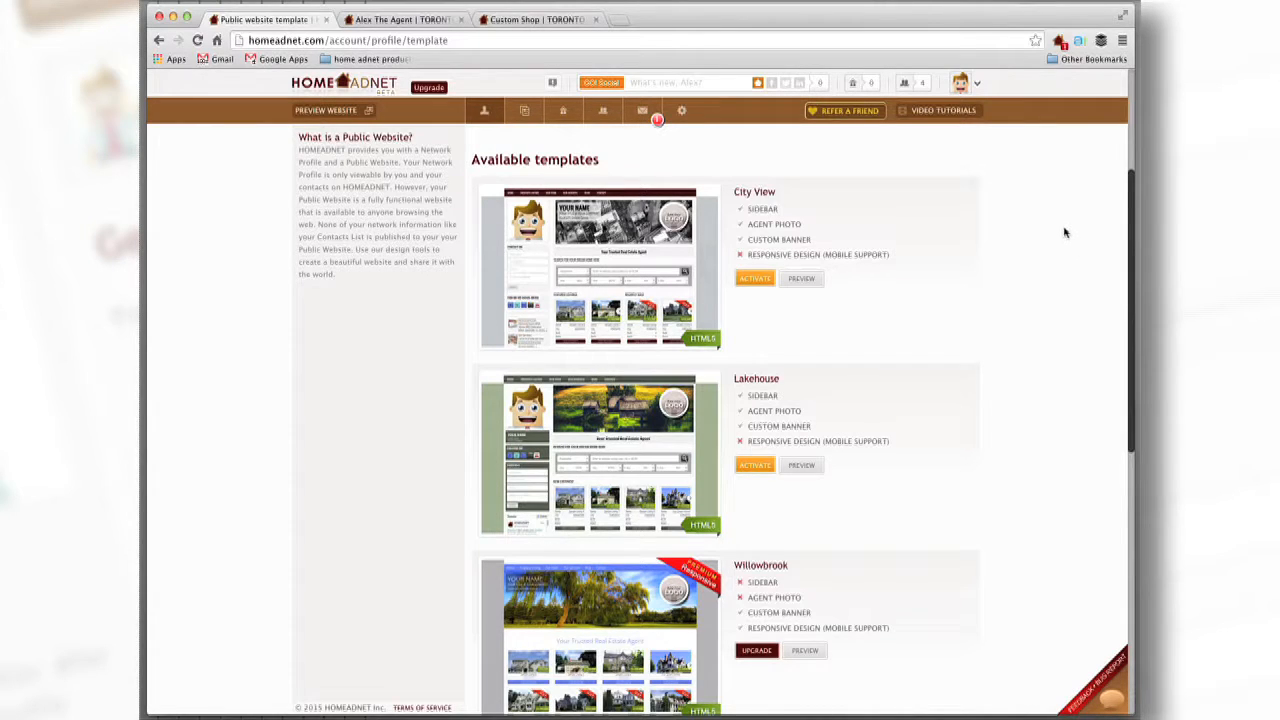
mouse_move(1130, 252)
left_mouse_down()
mouse_move(1128, 183)
mouse_move(1126, 246)
left_mouse_up()
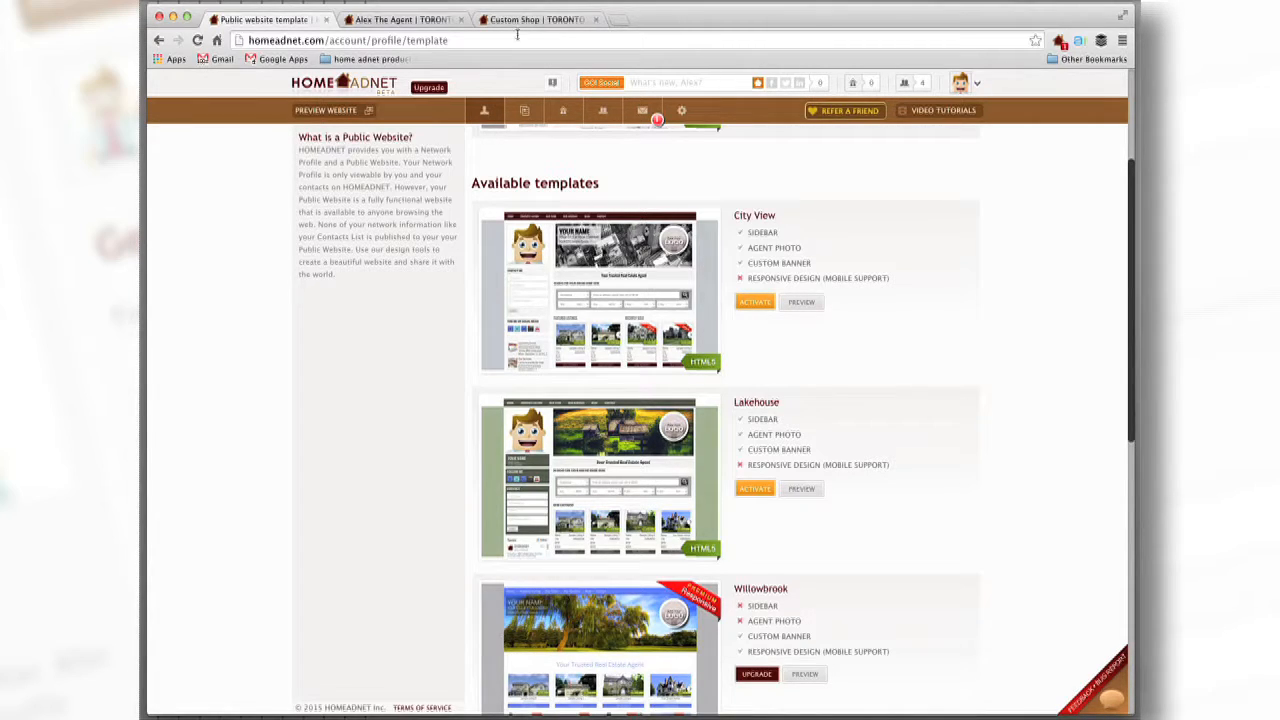
left_click(411, 21)
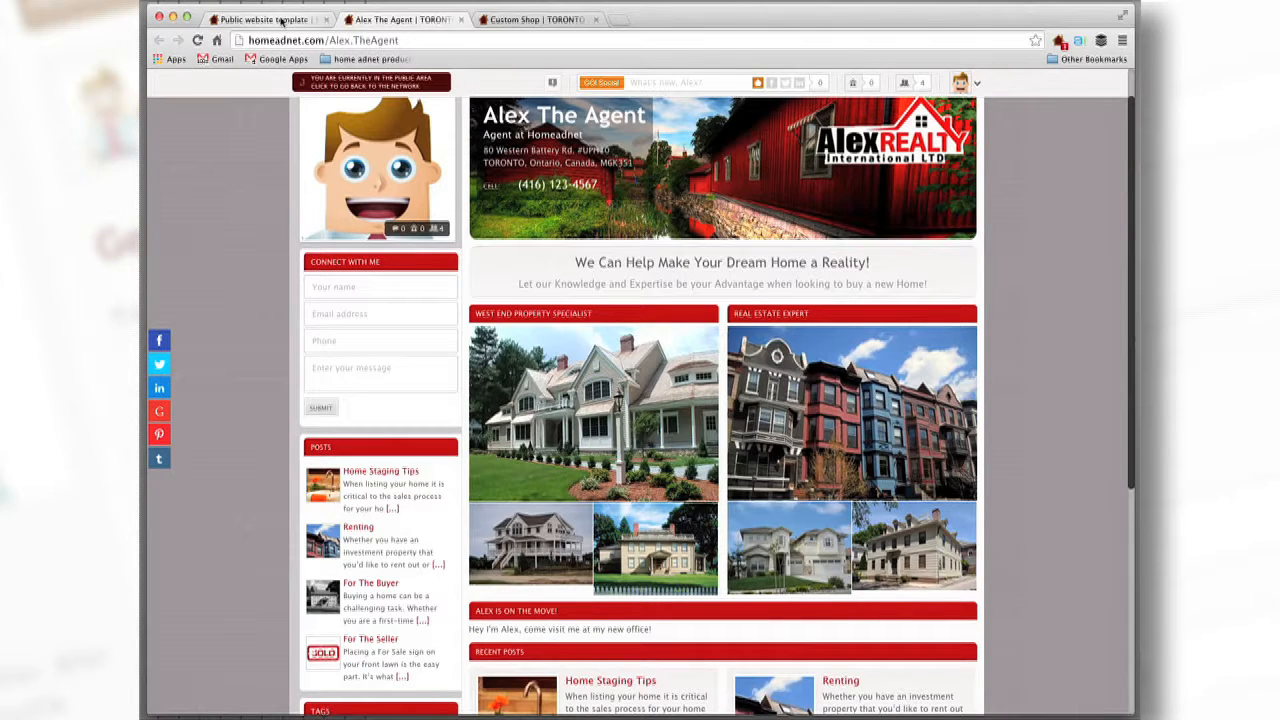
left_click(281, 20)
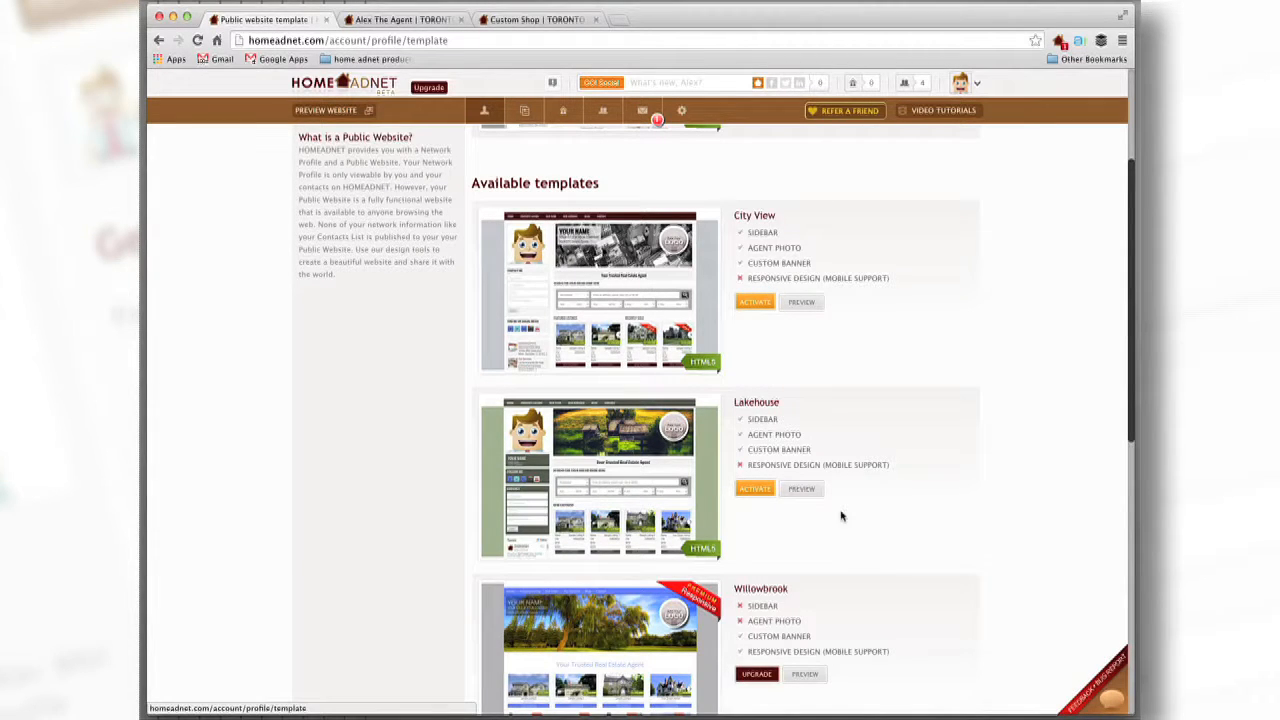
Step: Preview the website in the Lakehouse template, look through the whole page, and return to the template list
left_click(803, 489)
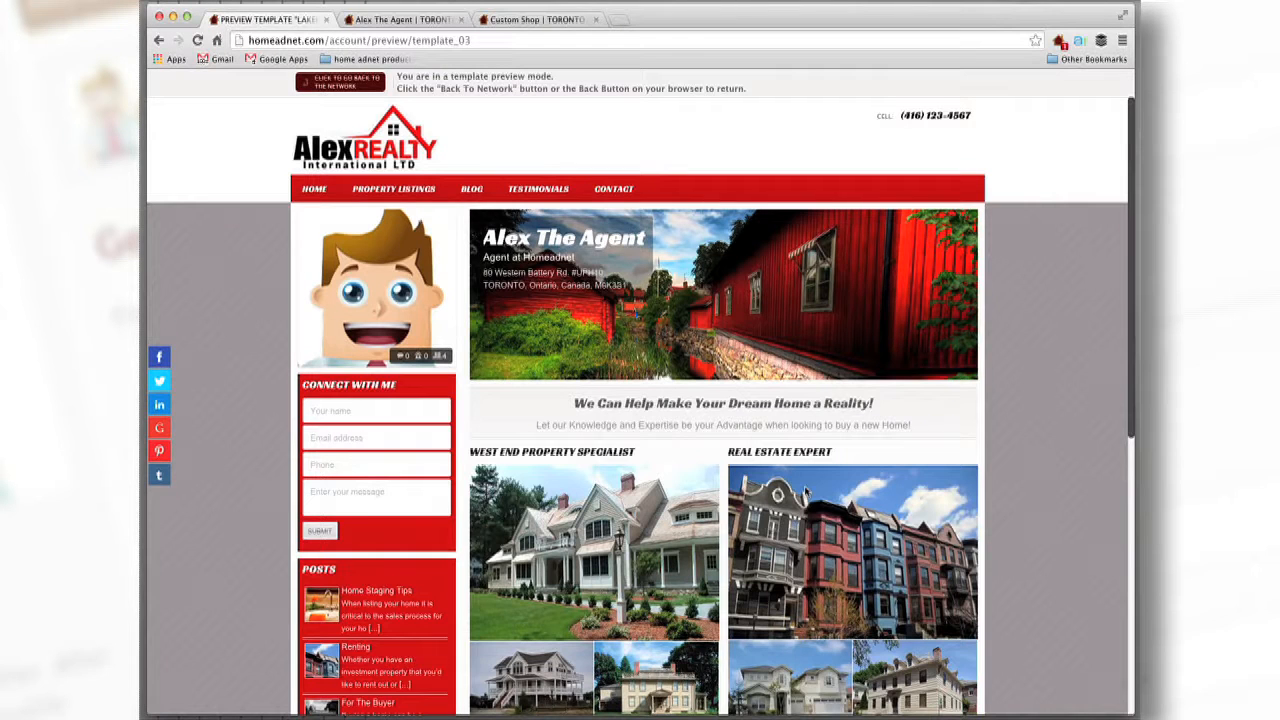
left_click_drag(1128, 200, 1131, 313)
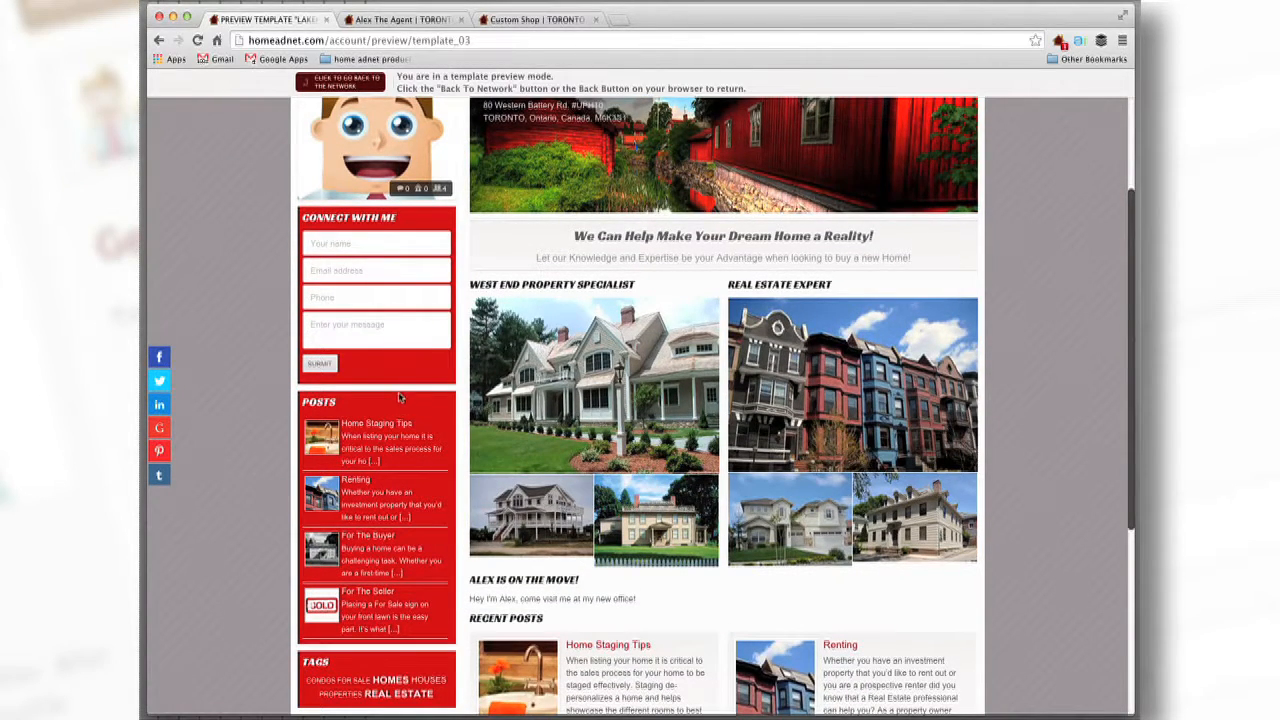
left_click_drag(1132, 317, 1128, 185)
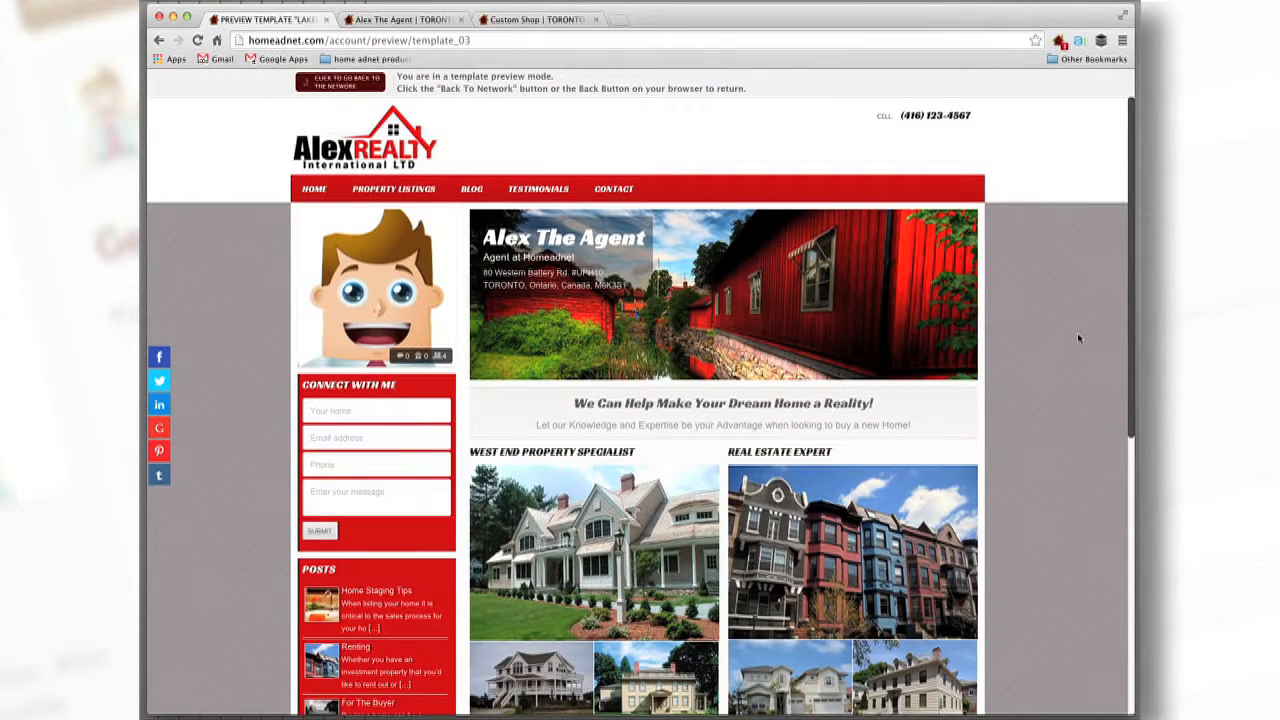
left_click(333, 84)
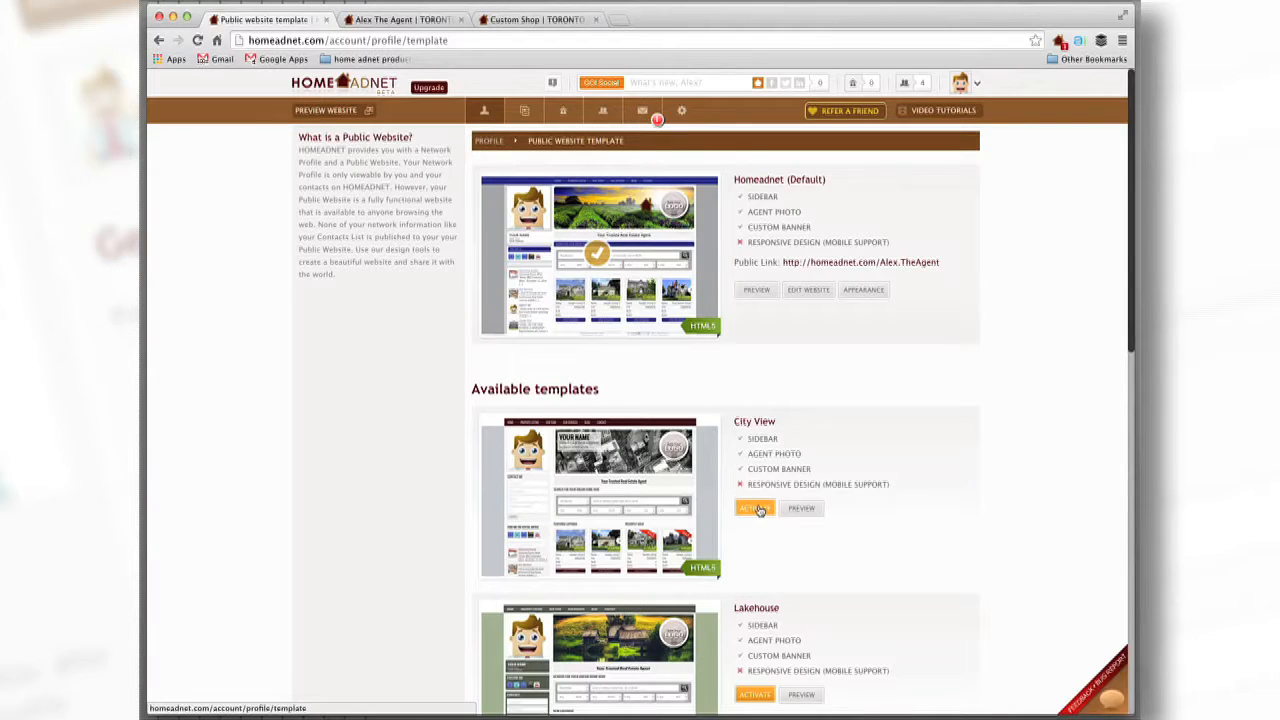
Step: Preview the website in the City View template, look over the page, and return to the template list
left_click(801, 509)
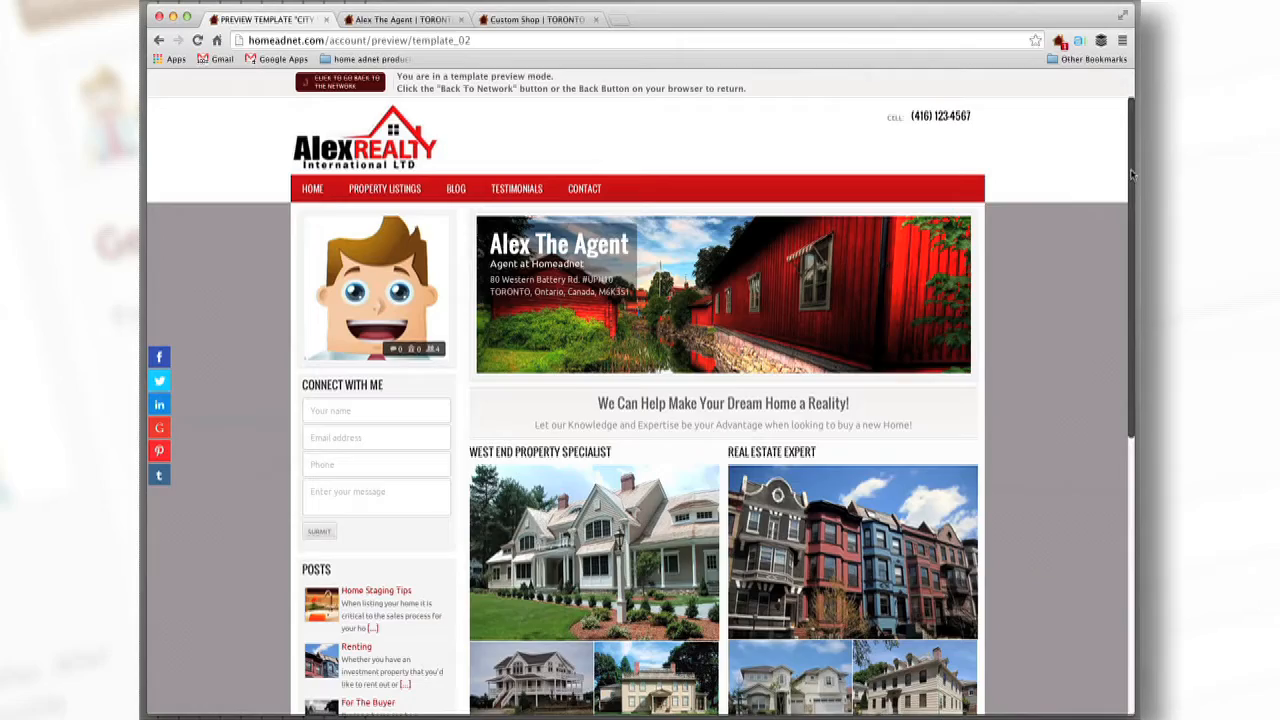
mouse_move(1131, 174)
left_mouse_down()
mouse_move(1134, 370)
mouse_move(1134, 150)
left_mouse_up()
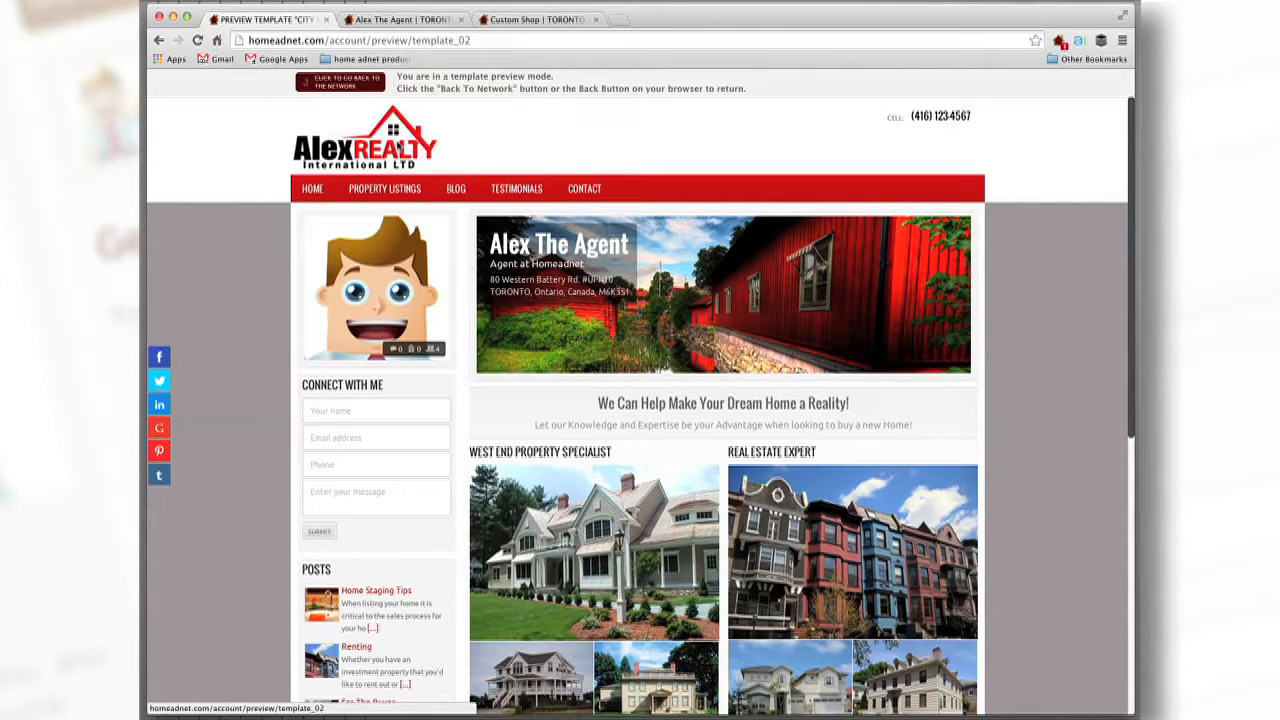
left_click(358, 88)
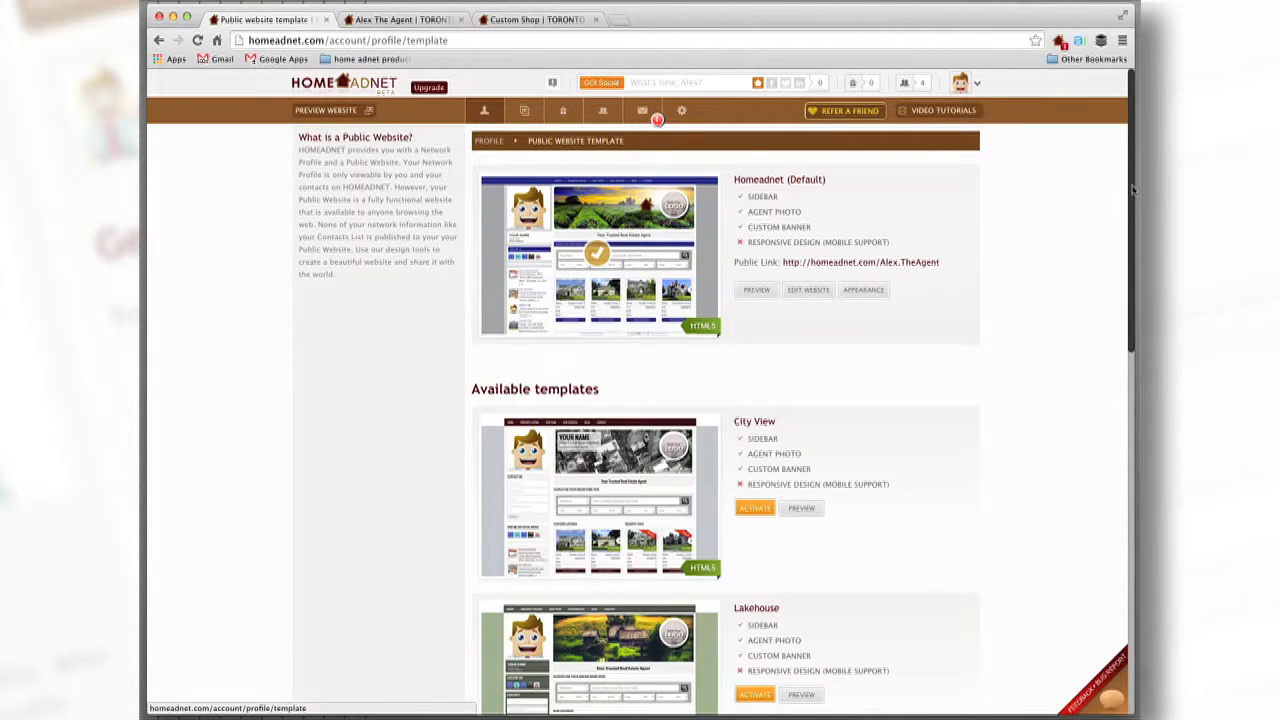
Step: Browse the premium responsive templates and preview the website in the Goldenwood template, looking through its desktop page
left_click_drag(1131, 183, 1135, 491)
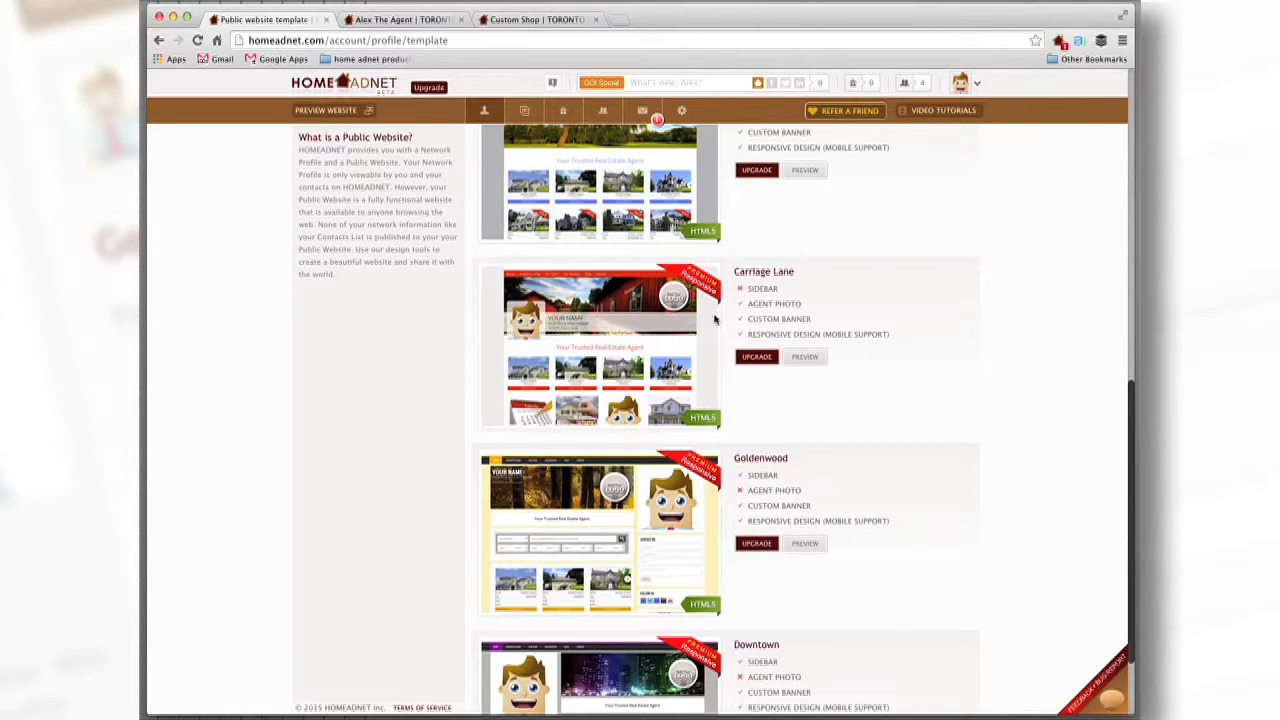
left_click_drag(1131, 400, 1131, 418)
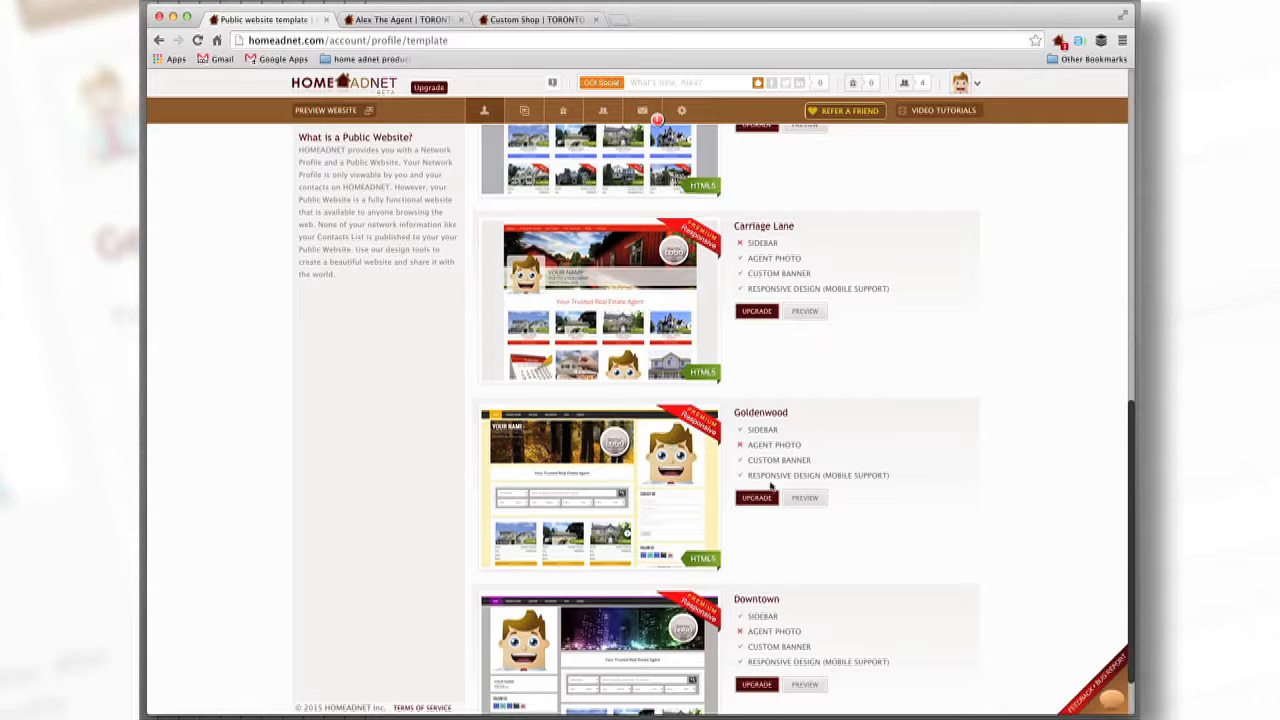
left_click(806, 499)
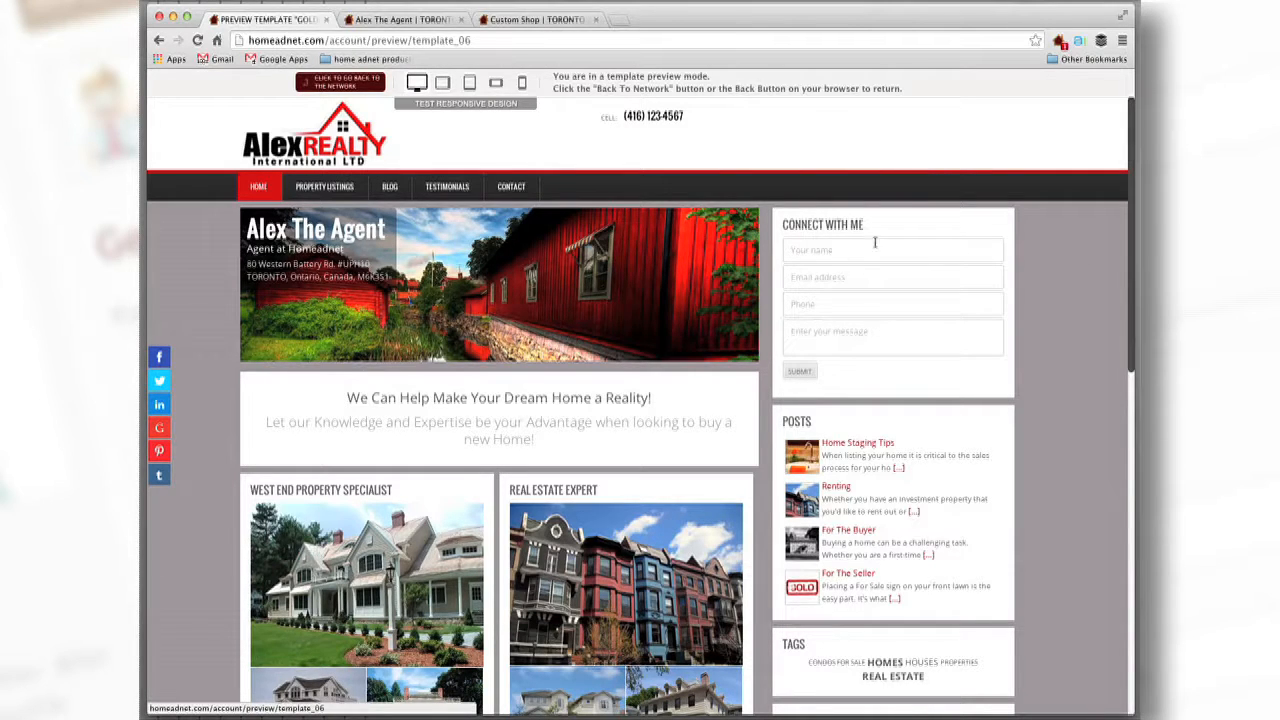
left_click(1129, 177)
left_click_drag(1129, 177, 1124, 78)
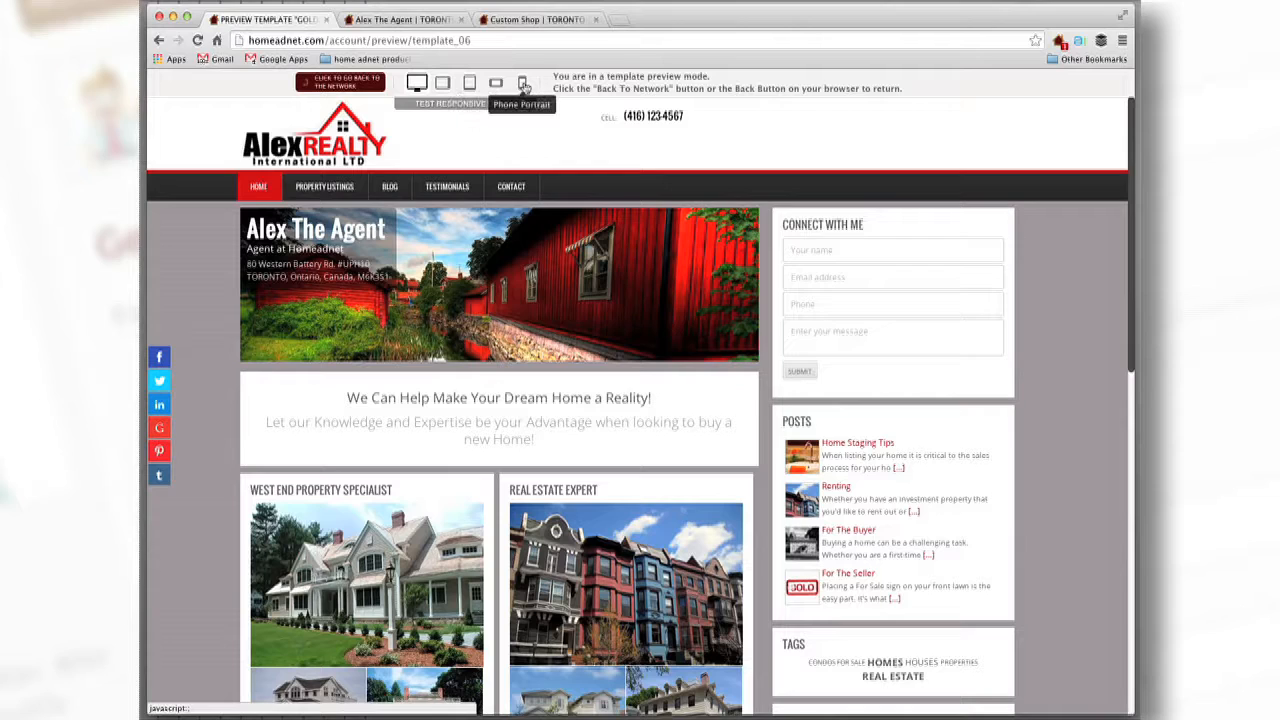
Step: Test the Goldenwood preview's responsive design in tablet landscape and tablet portrait, looking through the page in each layout
left_click(443, 86)
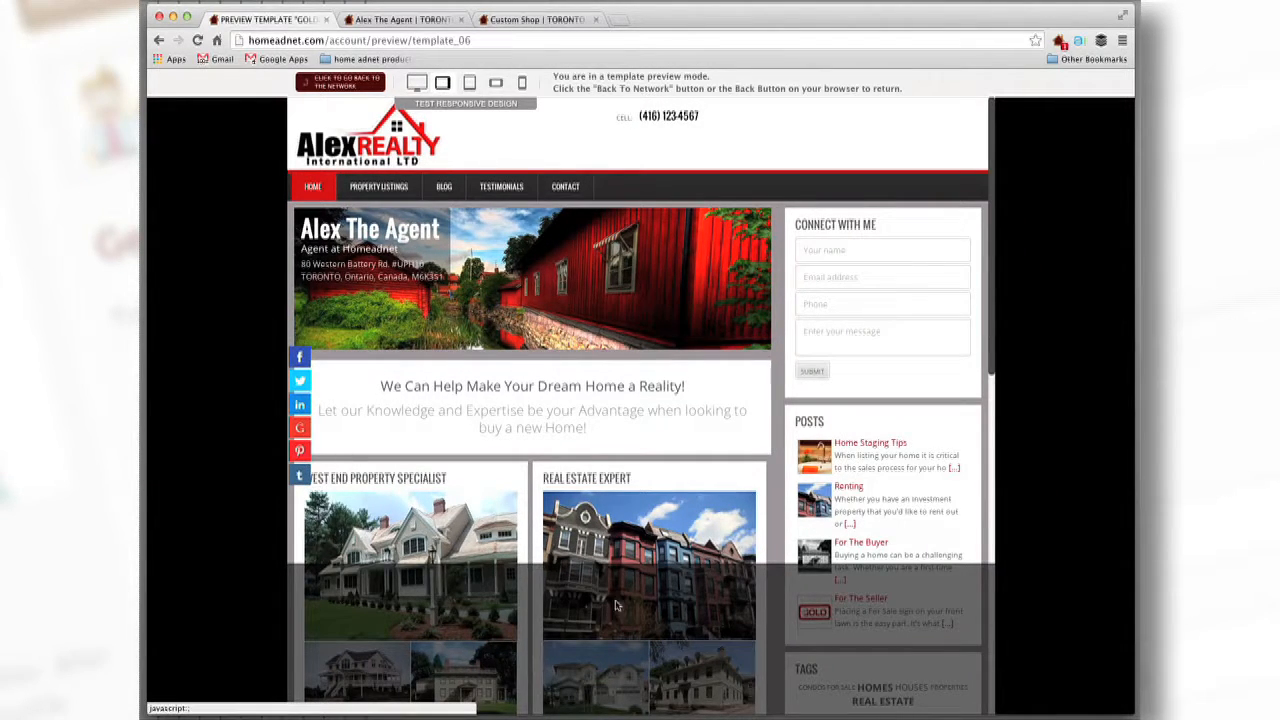
left_click_drag(991, 340, 977, 242)
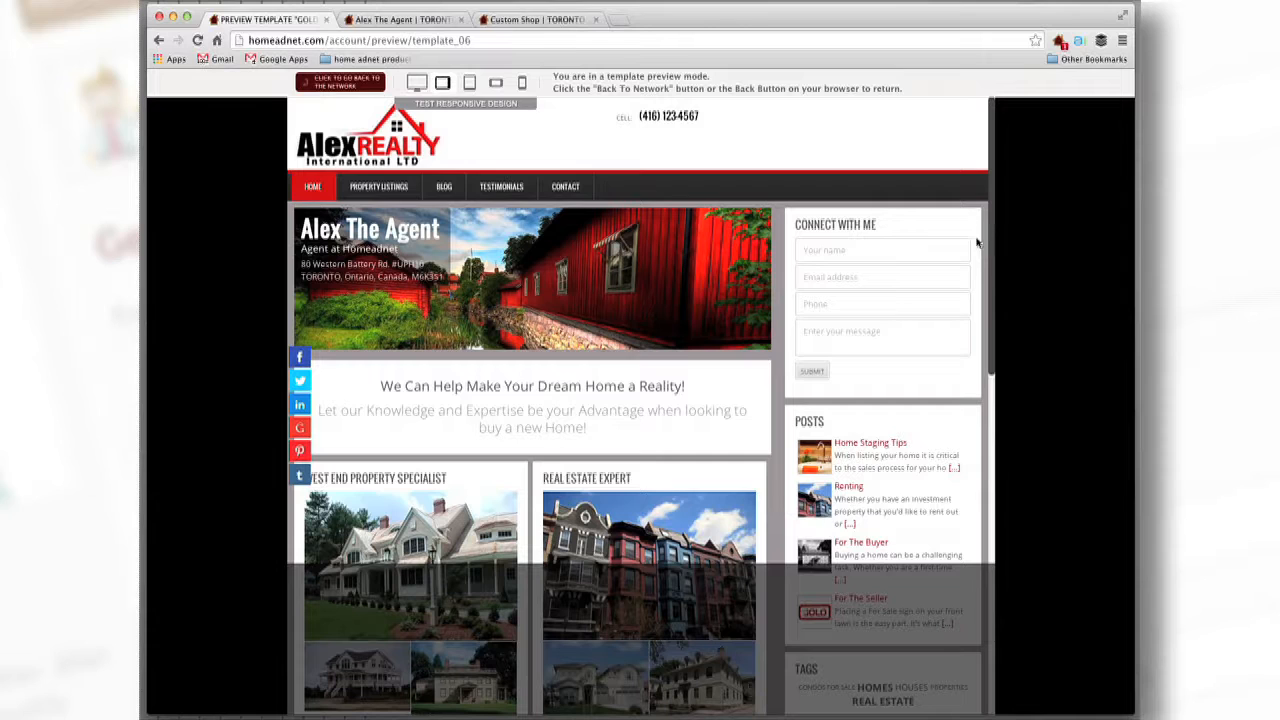
left_click(470, 84)
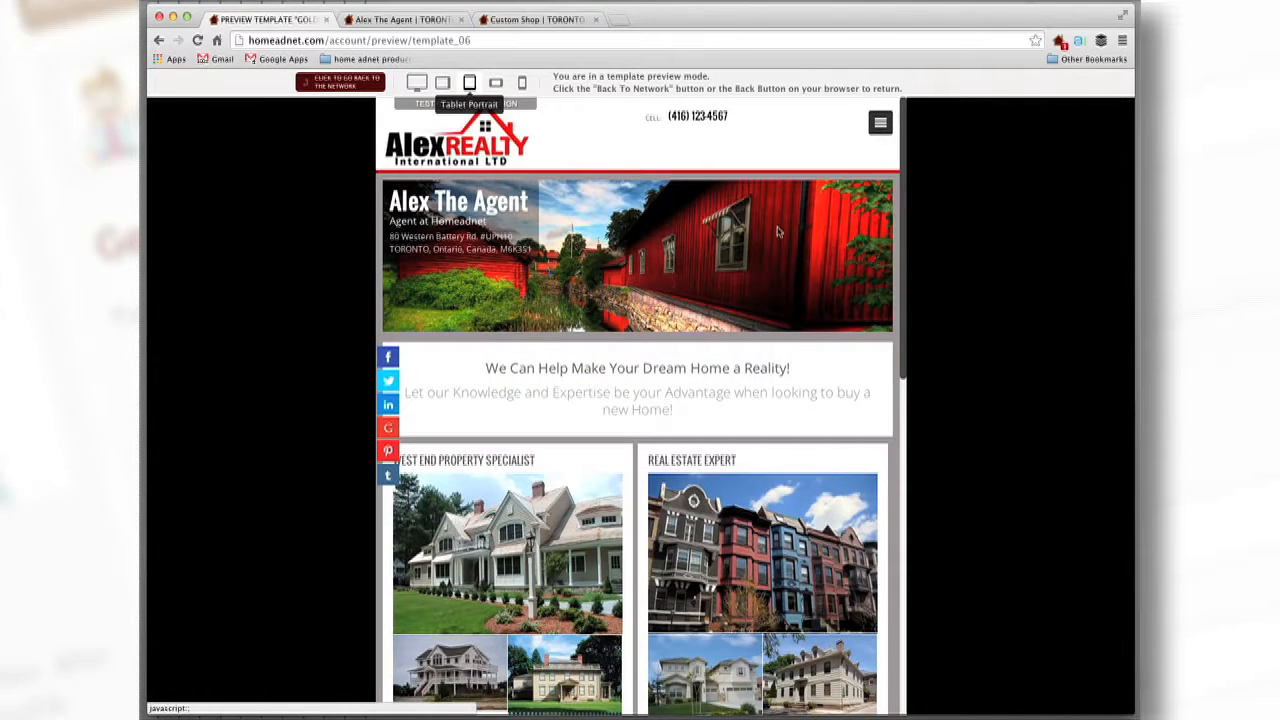
left_click(902, 224)
left_click_drag(902, 224, 909, 109)
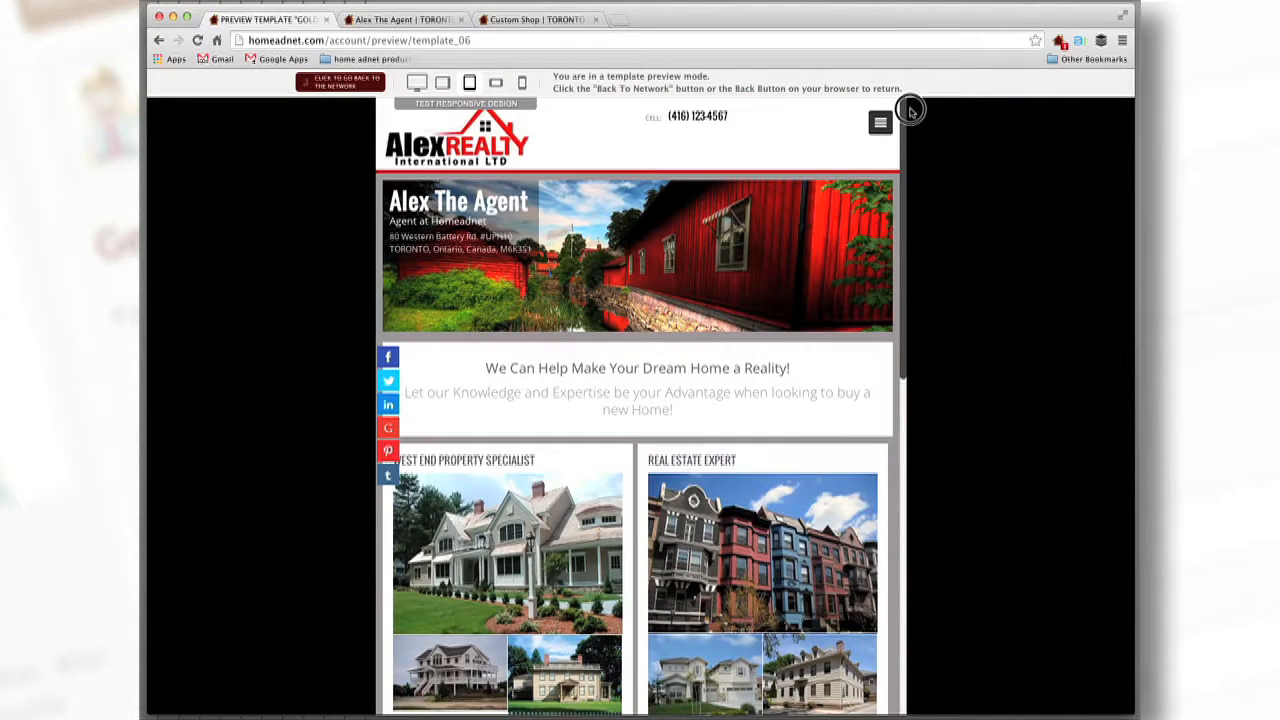
Step: Test the Goldenwood preview's responsive design in phone portrait and phone landscape, looking through the page in each layout
left_click(523, 84)
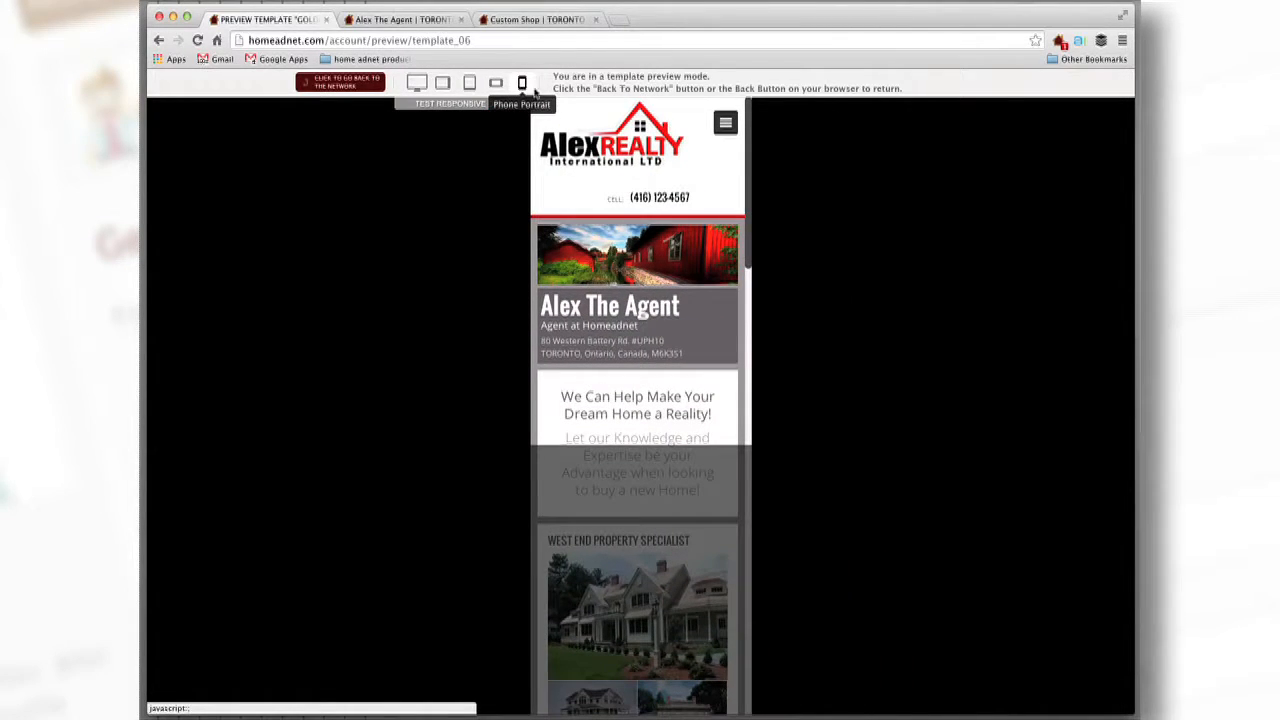
left_click_drag(747, 172, 750, 102)
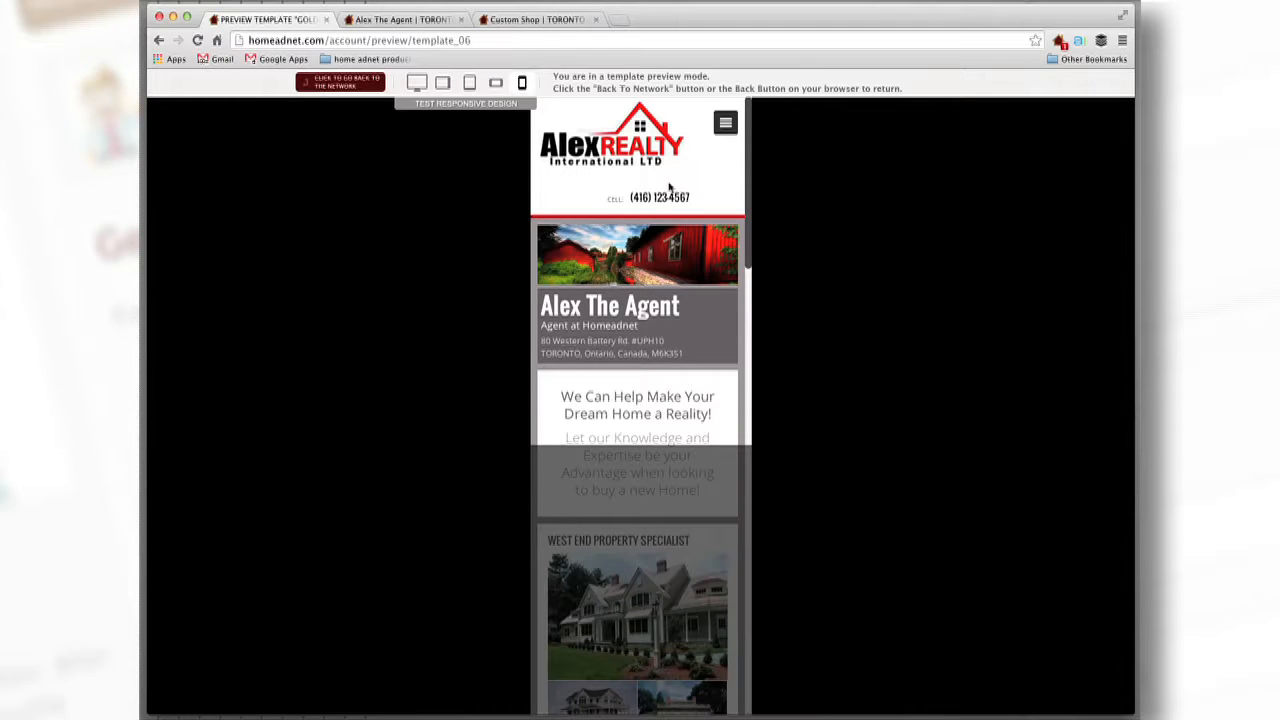
left_click(496, 84)
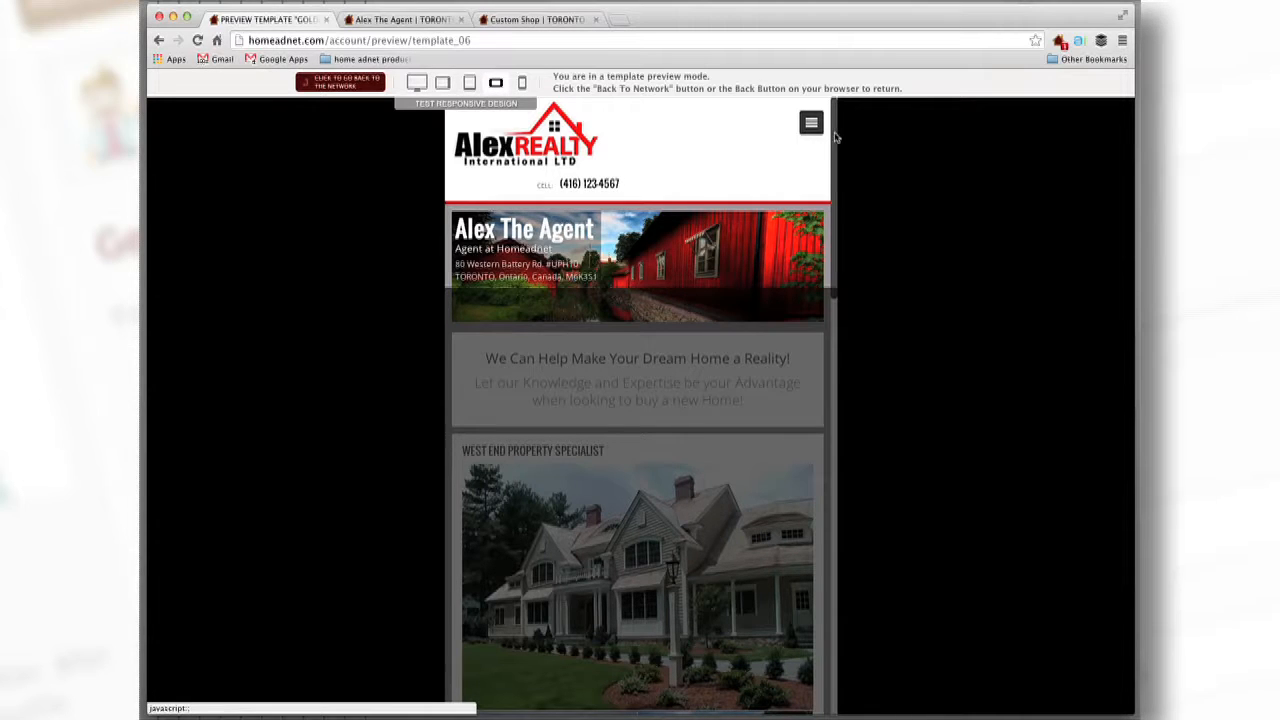
mouse_move(829, 128)
left_mouse_down()
mouse_move(829, 181)
mouse_move(822, 120)
left_mouse_up()
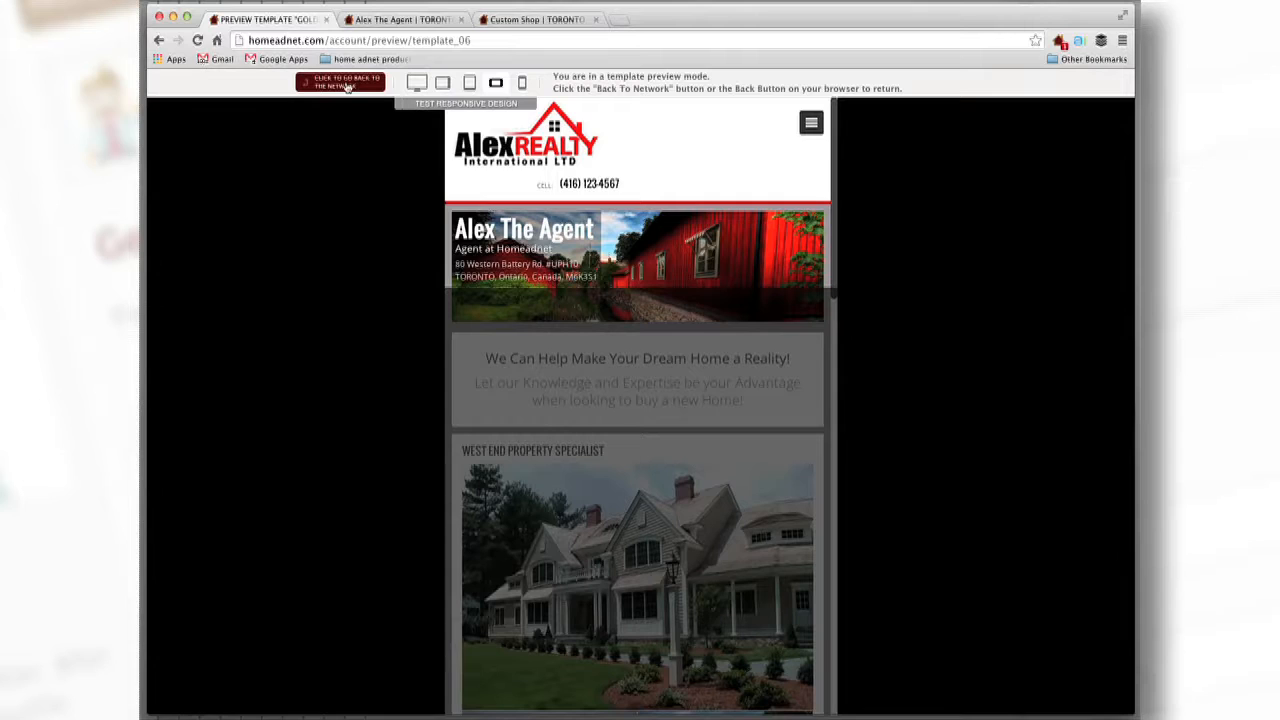
Step: Leave the Goldenwood preview and activate the City View template for the public website
left_click(347, 86)
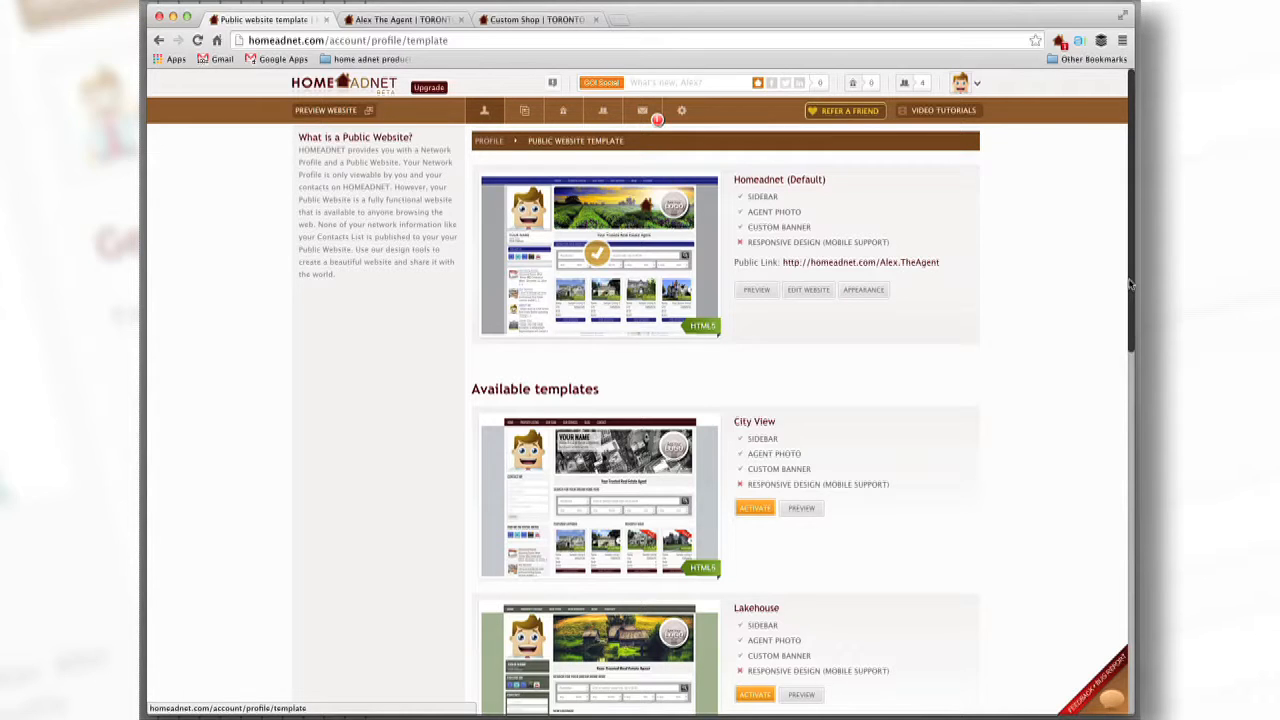
mouse_move(1130, 285)
left_mouse_down()
mouse_move(1127, 295)
mouse_move(1124, 264)
left_mouse_up()
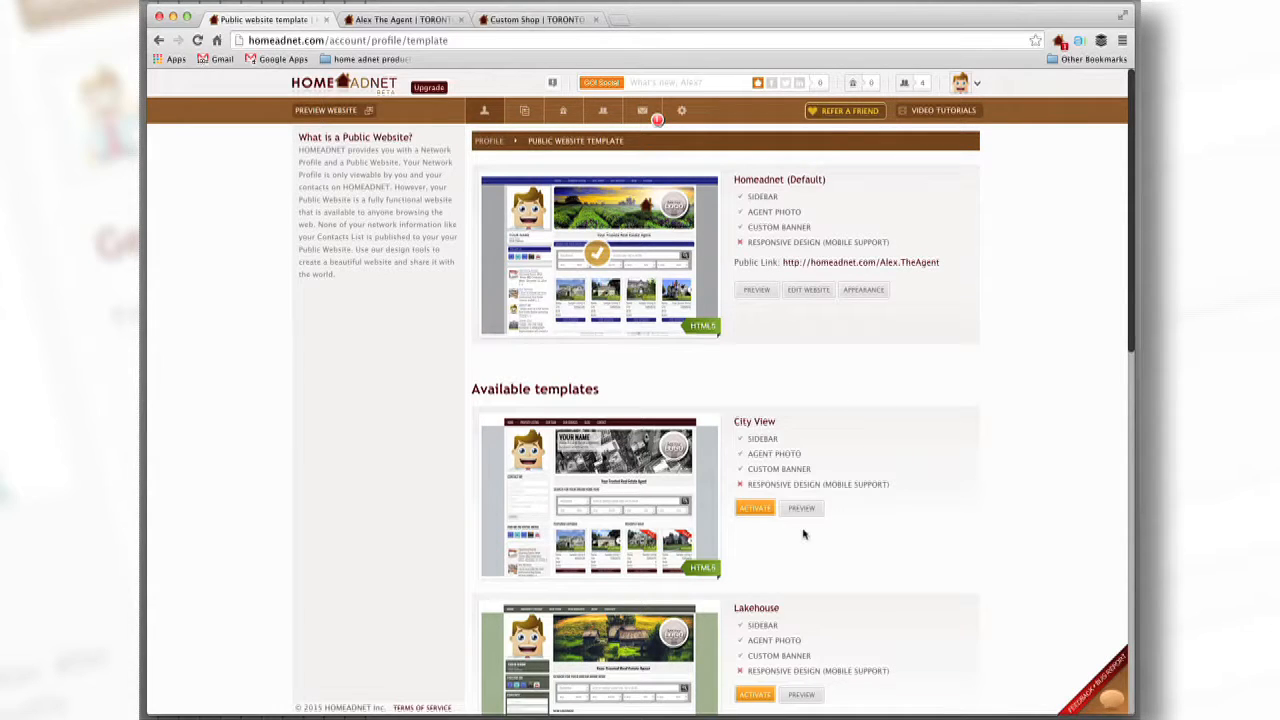
left_click(756, 509)
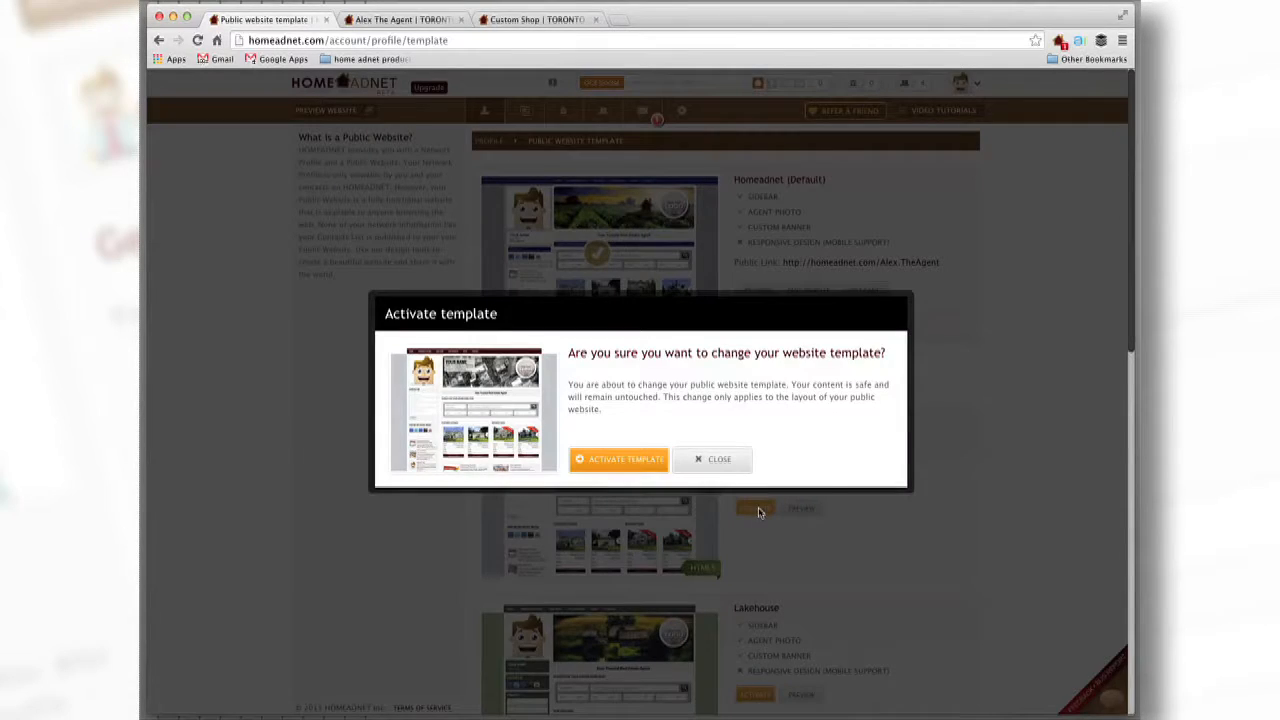
left_click(643, 463)
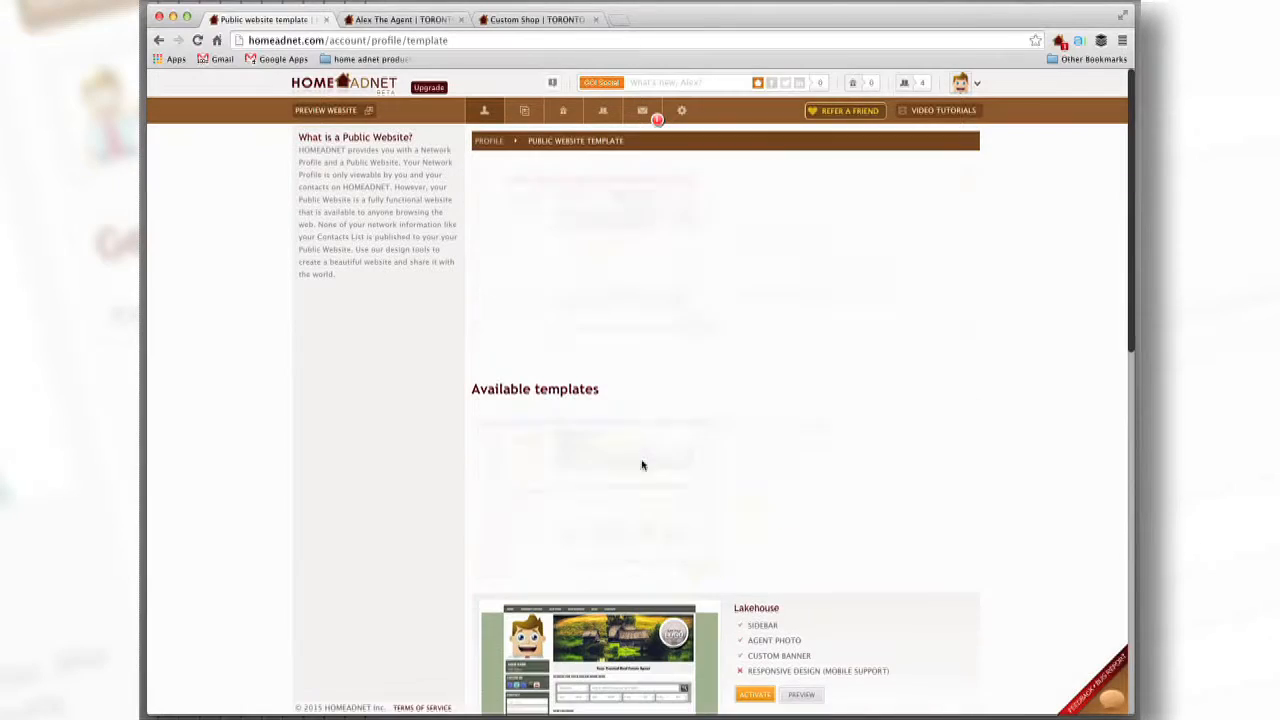
Step: Reload the public agent website, look through its home page in the newly activated template, and return to the template list
left_click(407, 20)
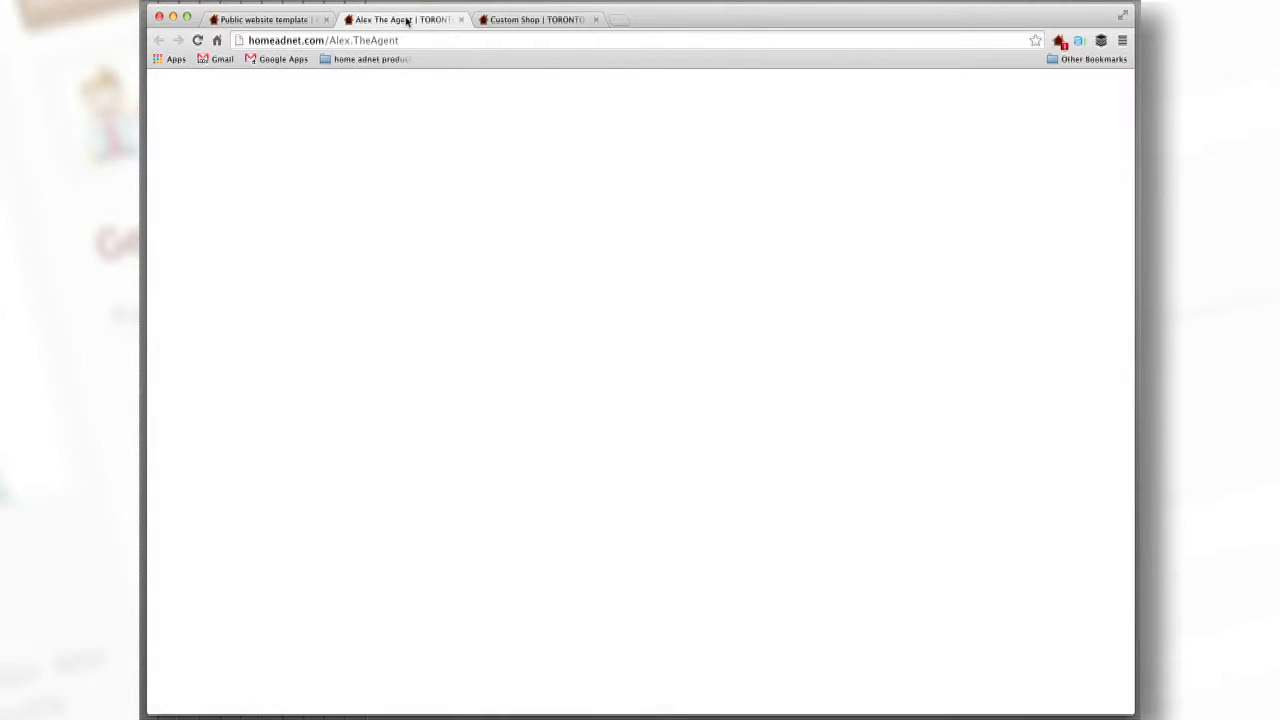
left_click(198, 40)
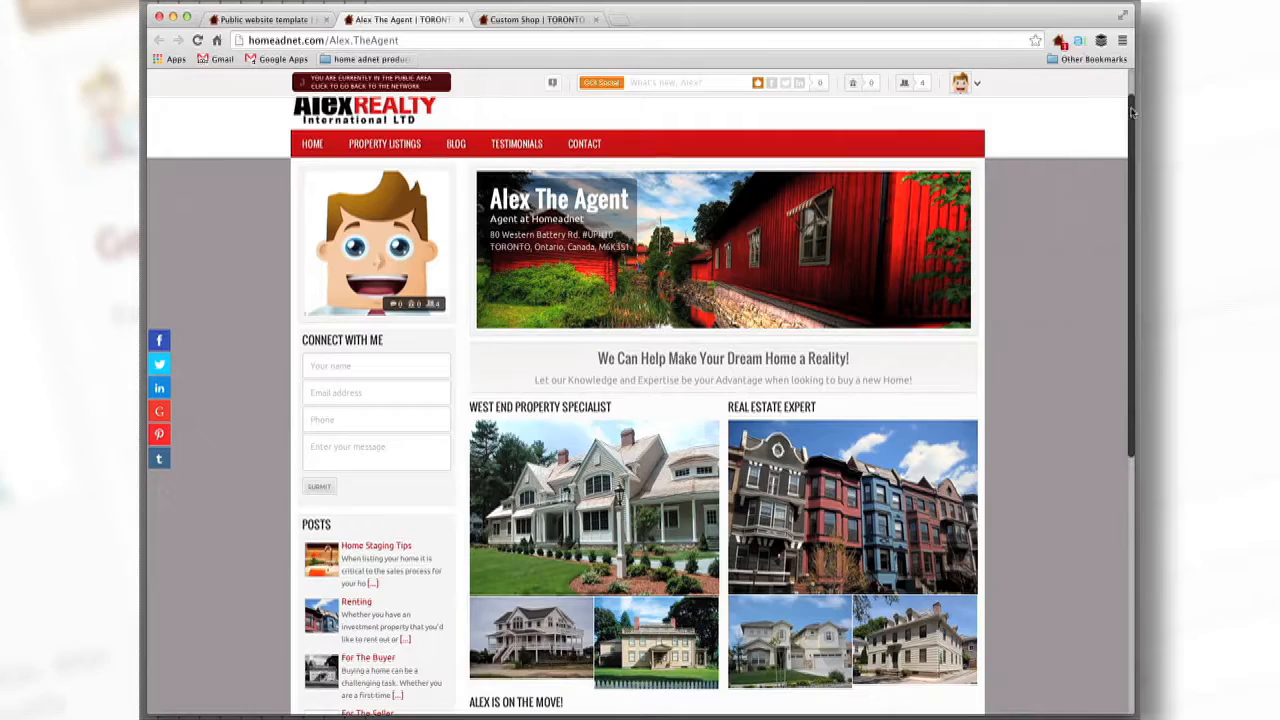
left_click_drag(1131, 149, 1130, 232)
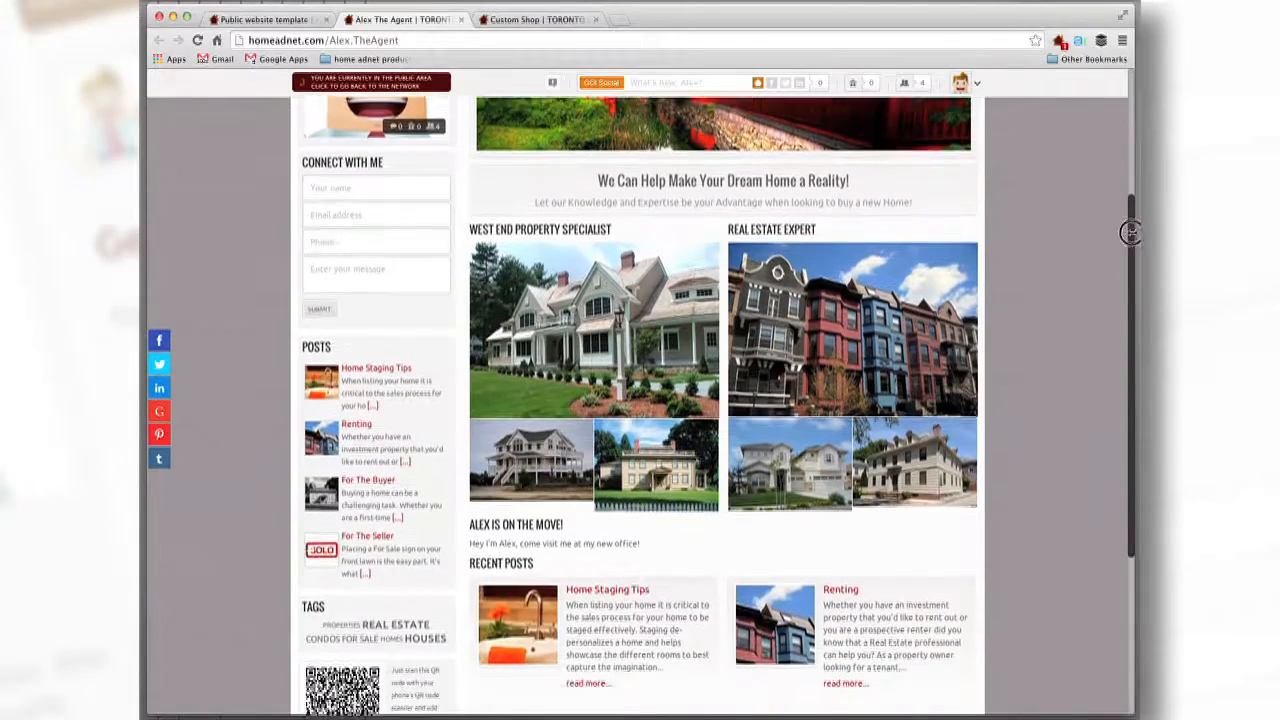
scroll(1114, 320, "down", 5)
scroll(1104, 287, "up", 9)
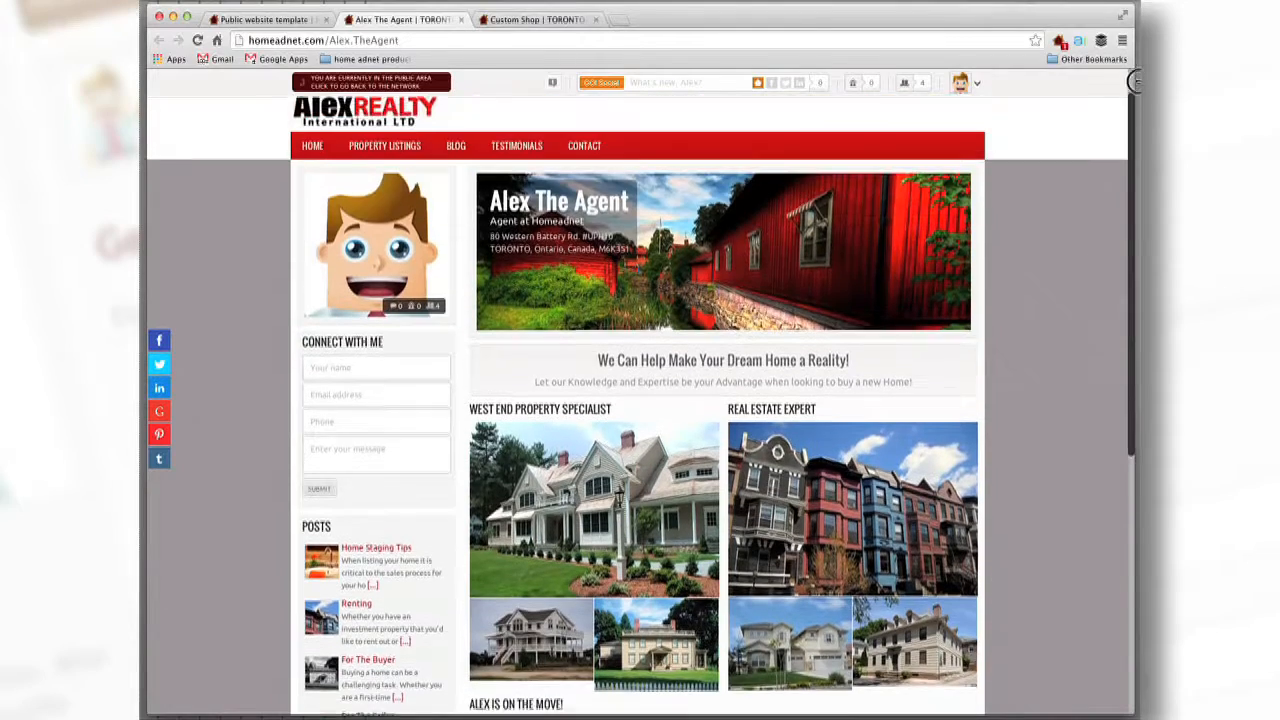
scroll(1135, 80, "up", 1)
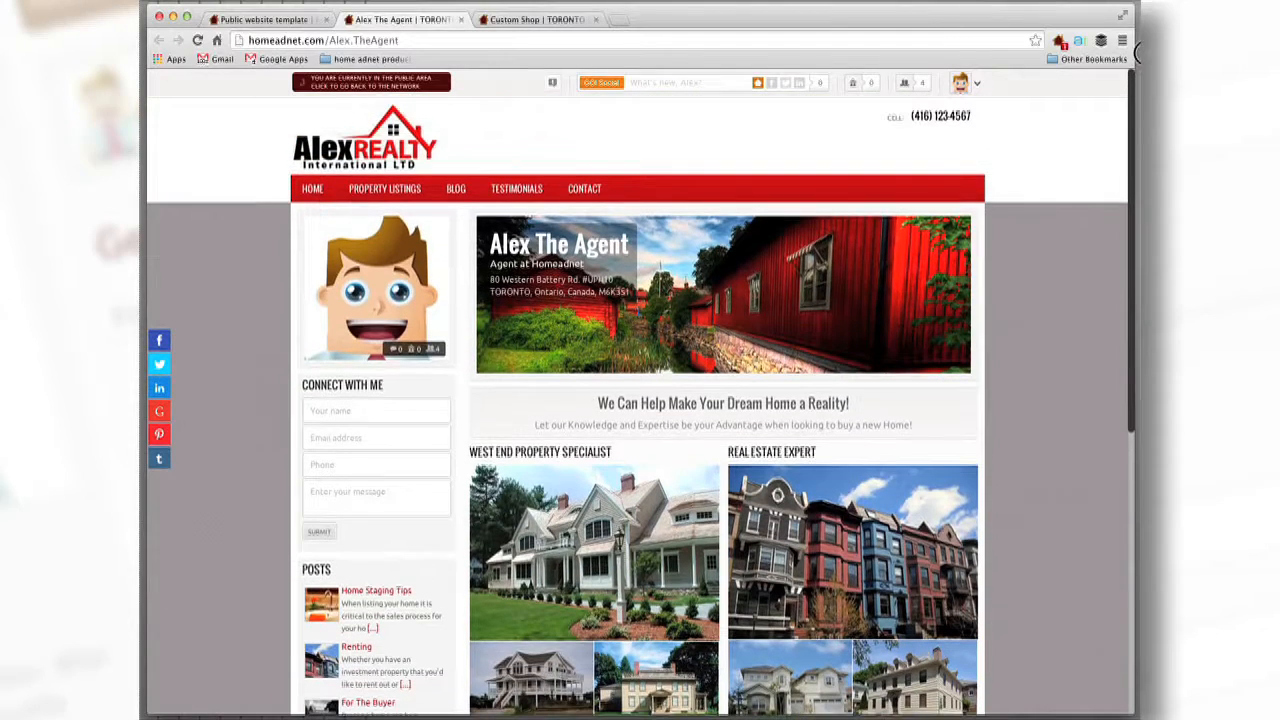
left_click(265, 22)
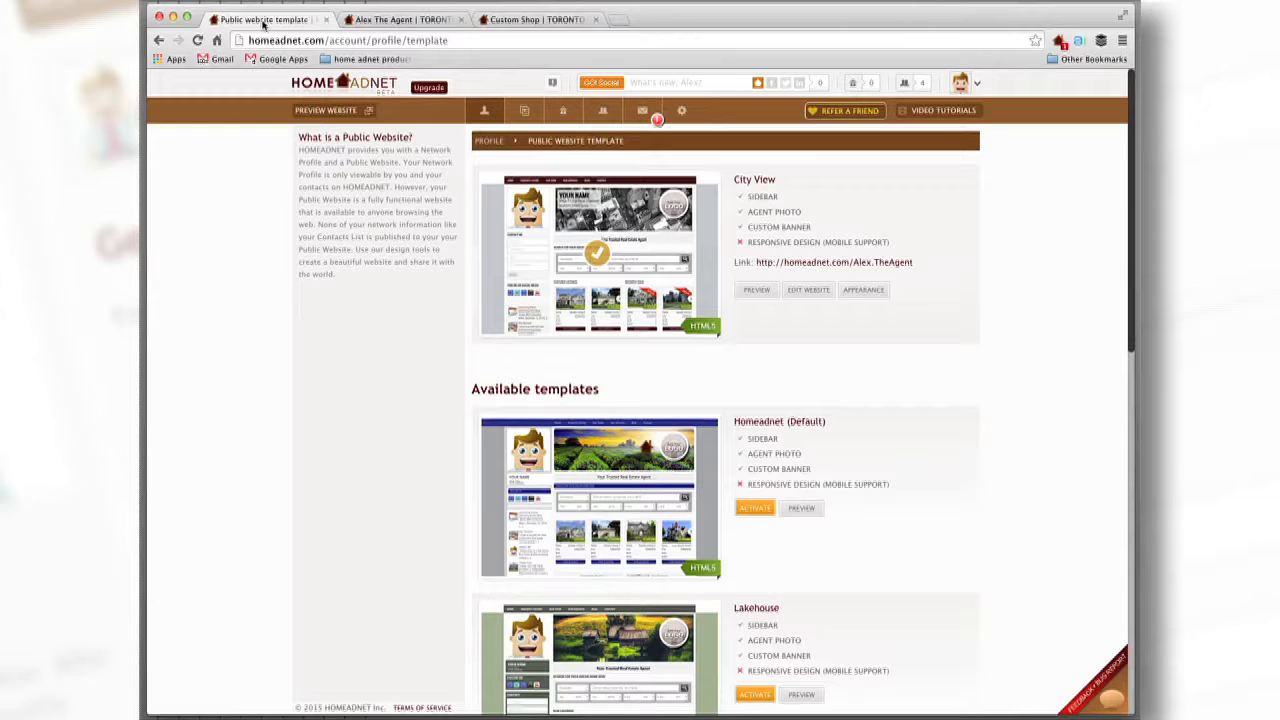
Step: Show the list of video tutorials, then open the feedback form and view its Like category
left_click(948, 113)
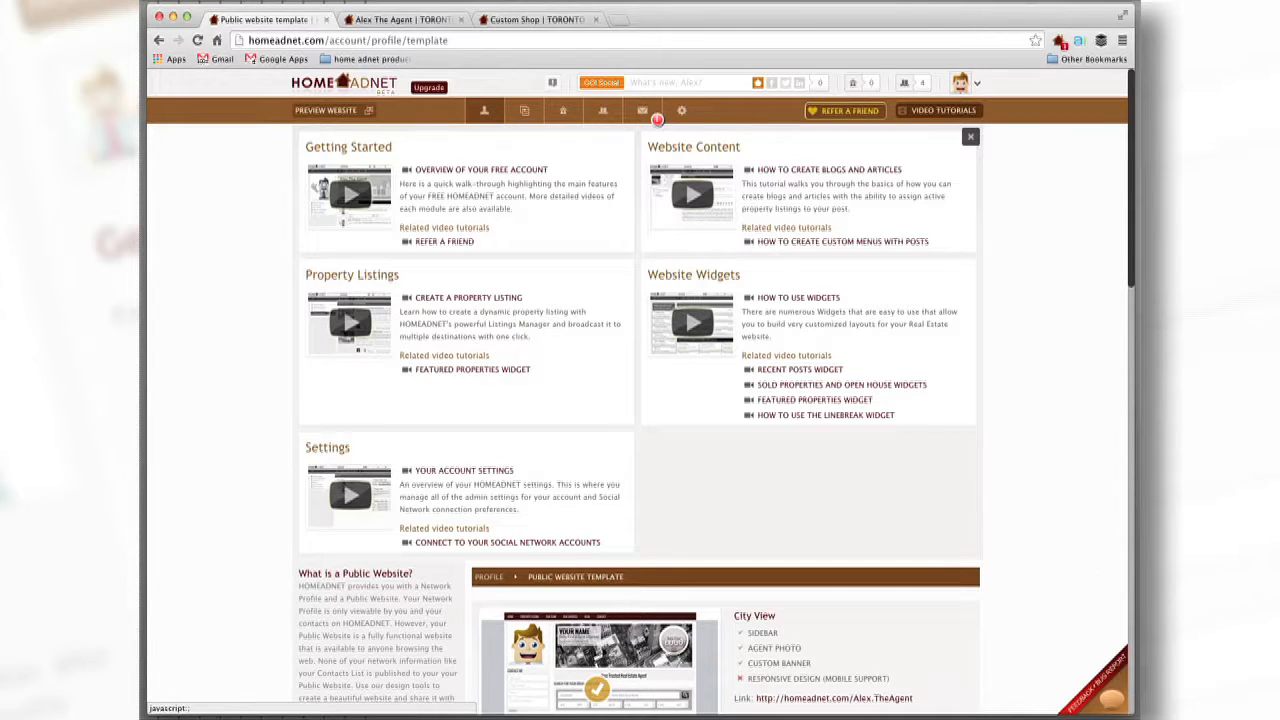
left_click(1110, 703)
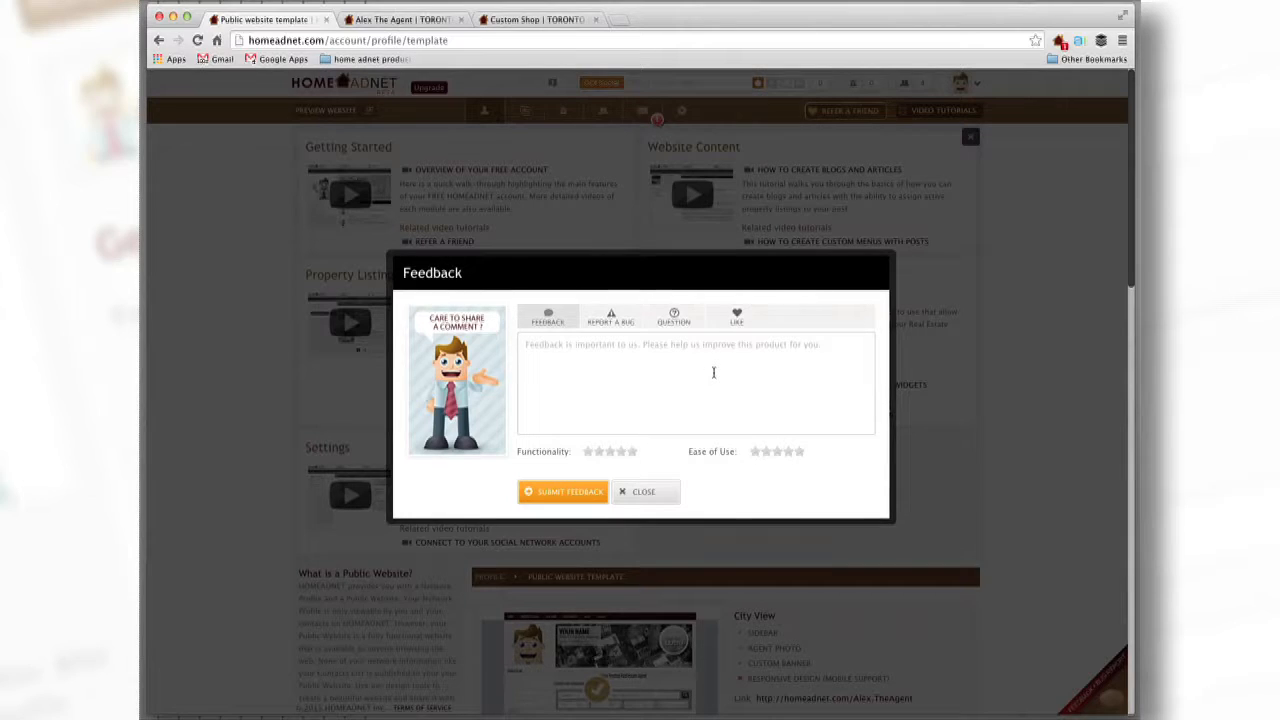
left_click(743, 316)
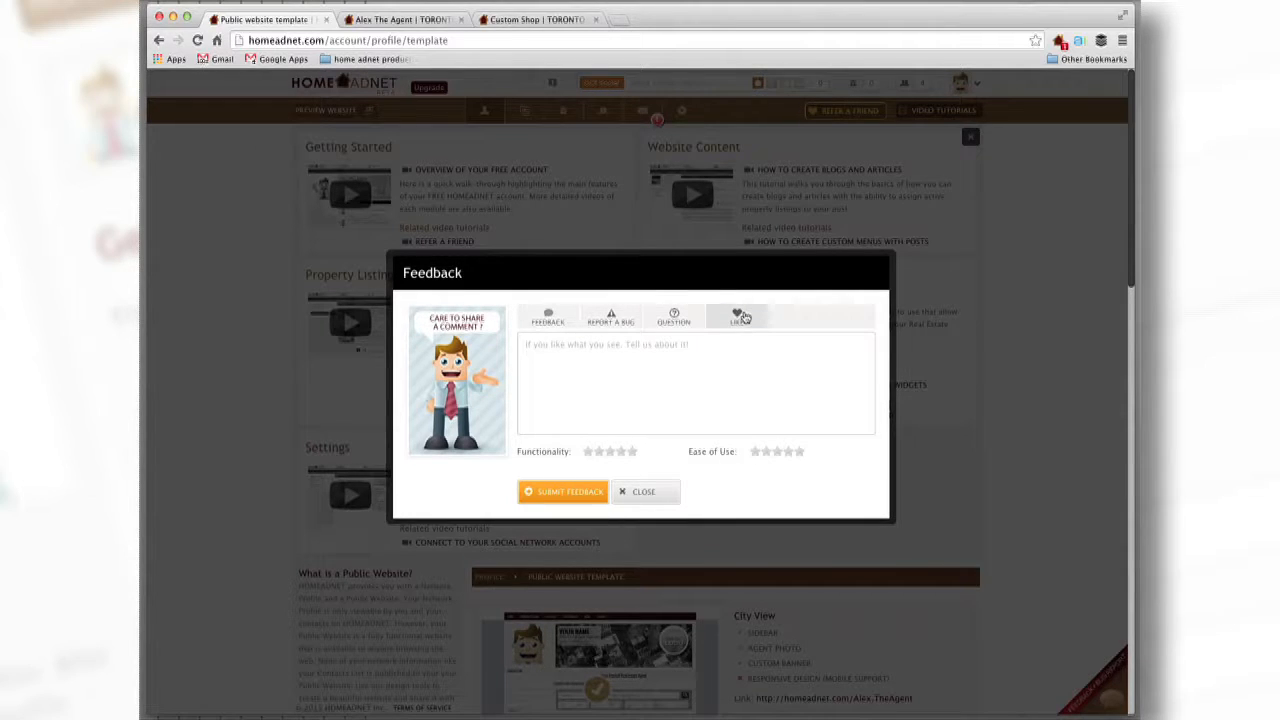